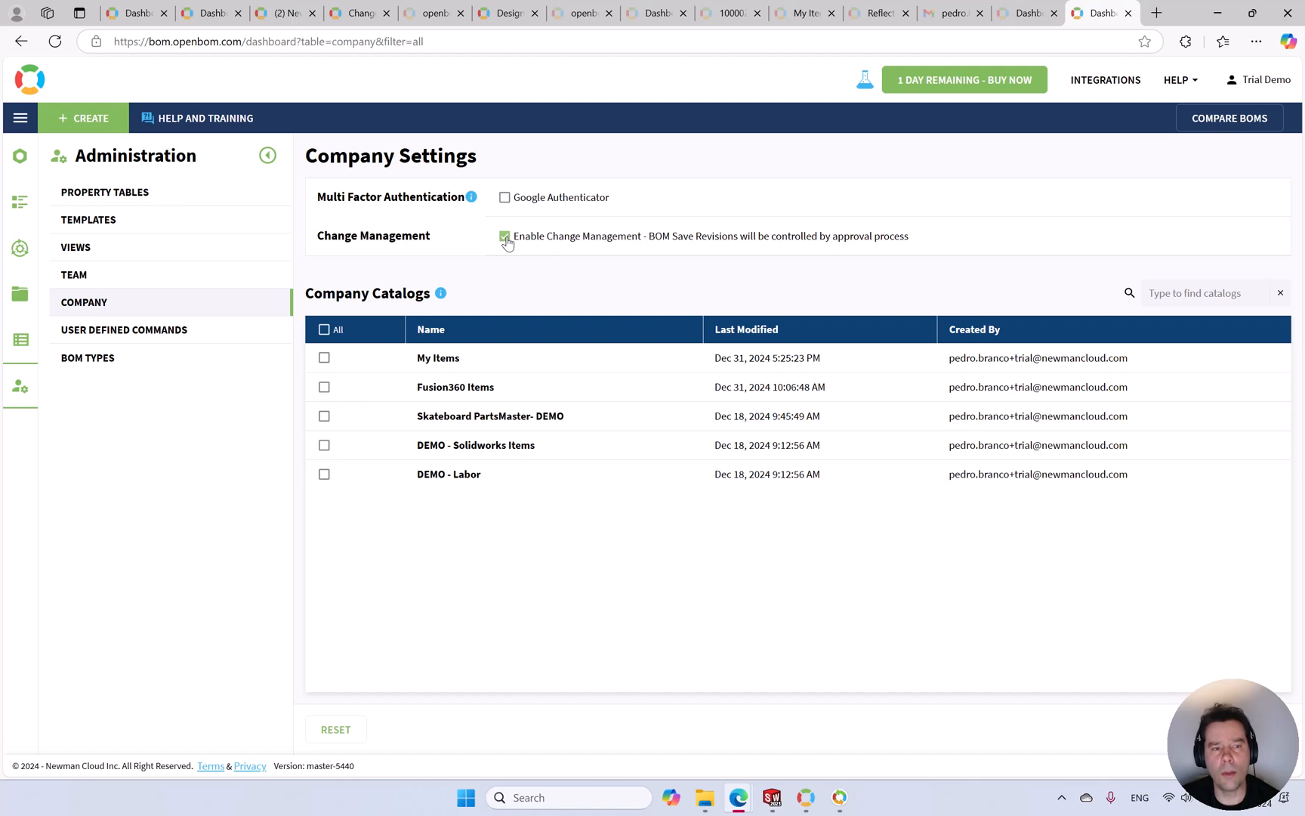
- Open the change management settings and review the Default change order template's attributes and approvers, leaving the template unedited
click(1254, 80)
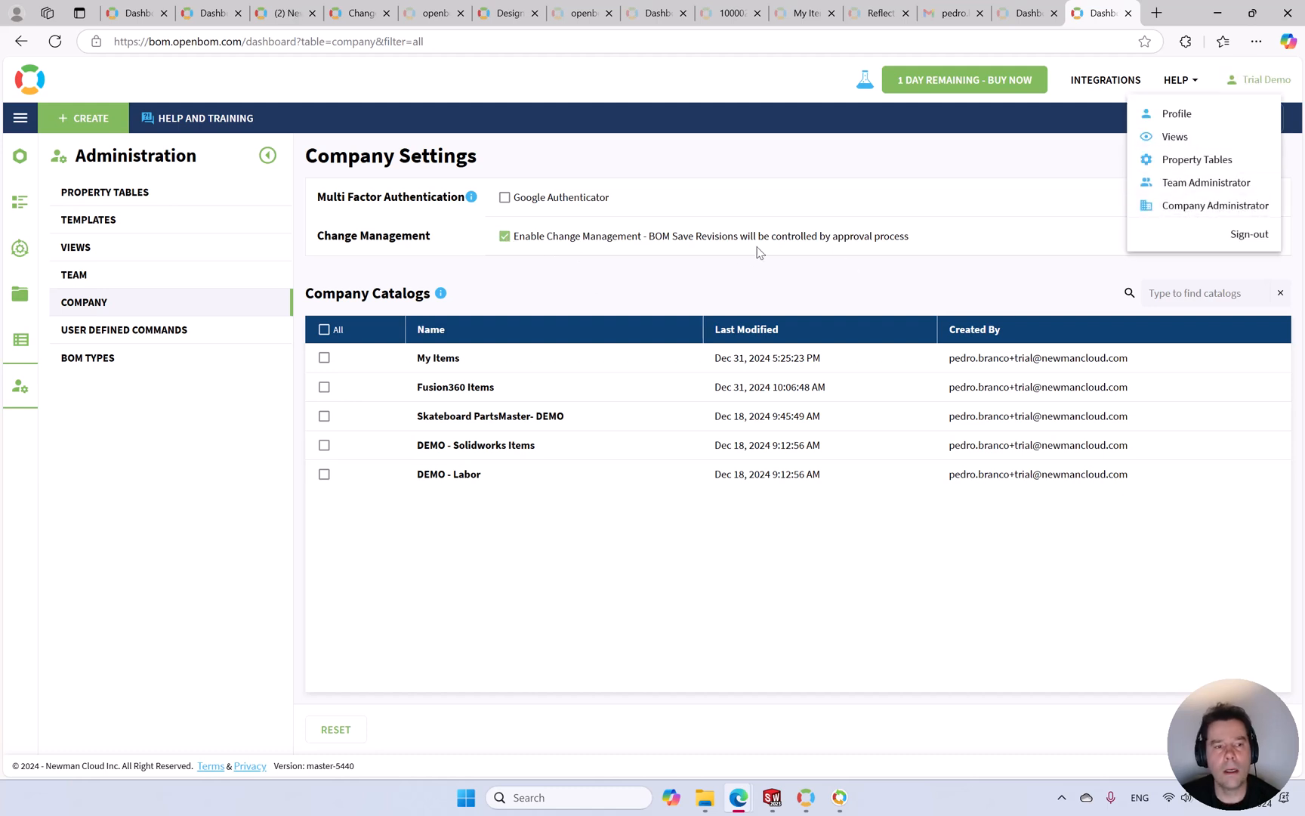
click(20, 249)
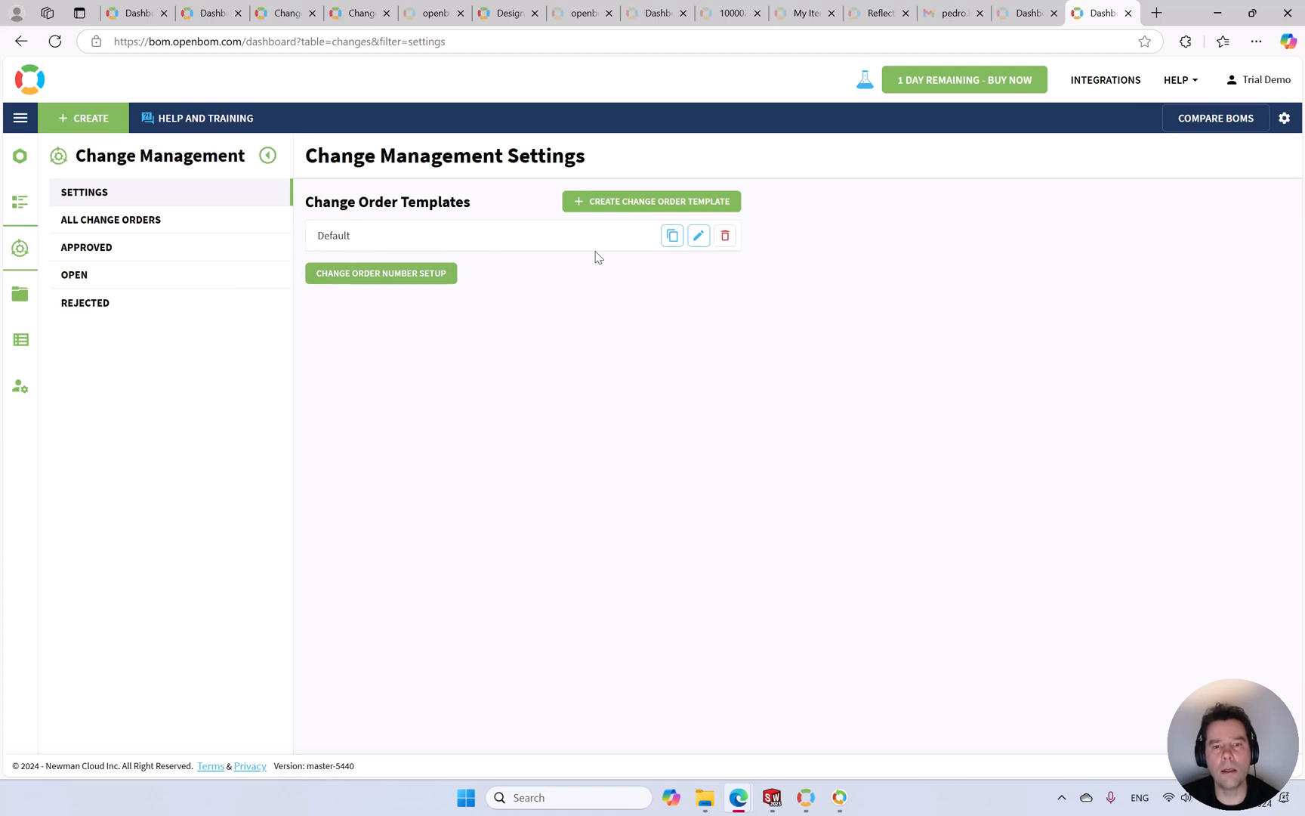
click(701, 238)
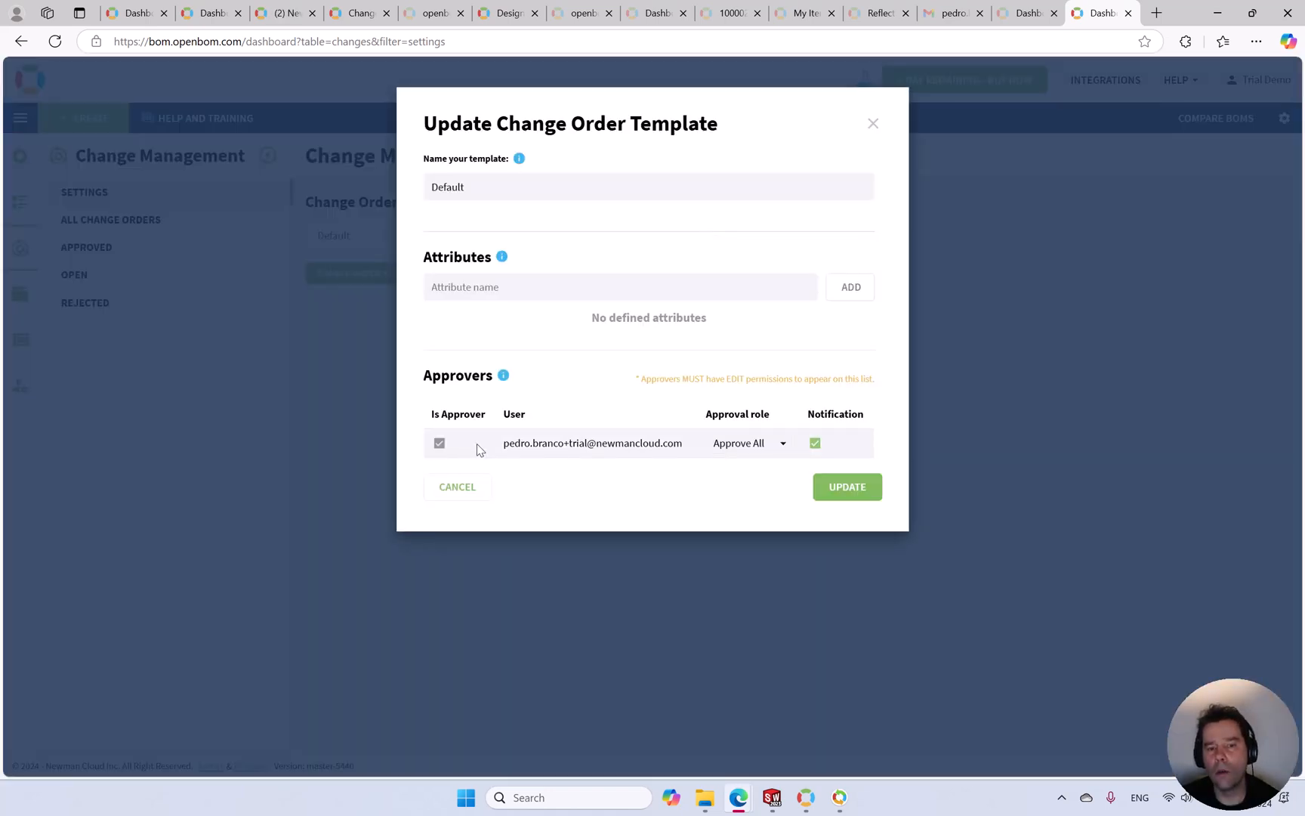
click(467, 490)
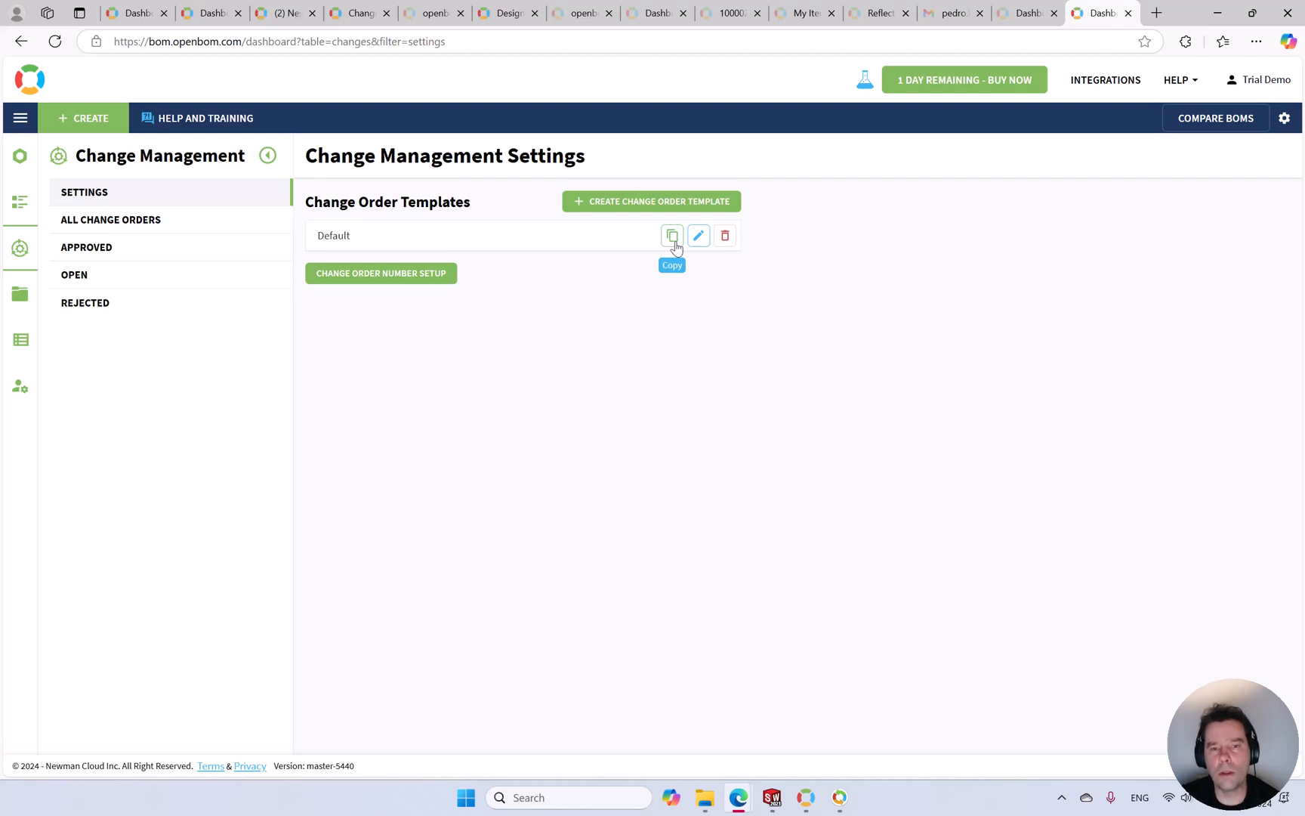
- Go to BOM 100002, close its item information, and view the Alu Bike Frame drawing D-8002.slddrw.pdf
click(728, 17)
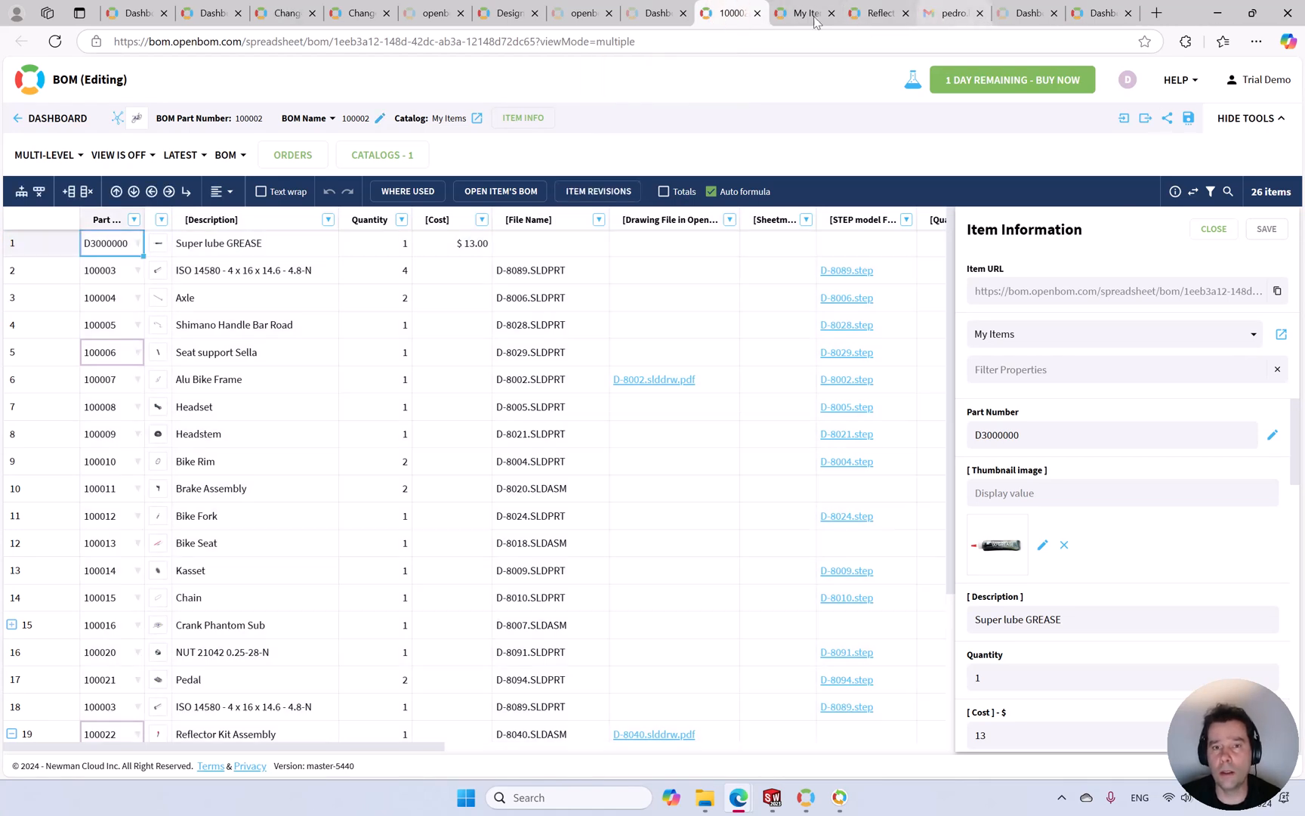
click(1021, 13)
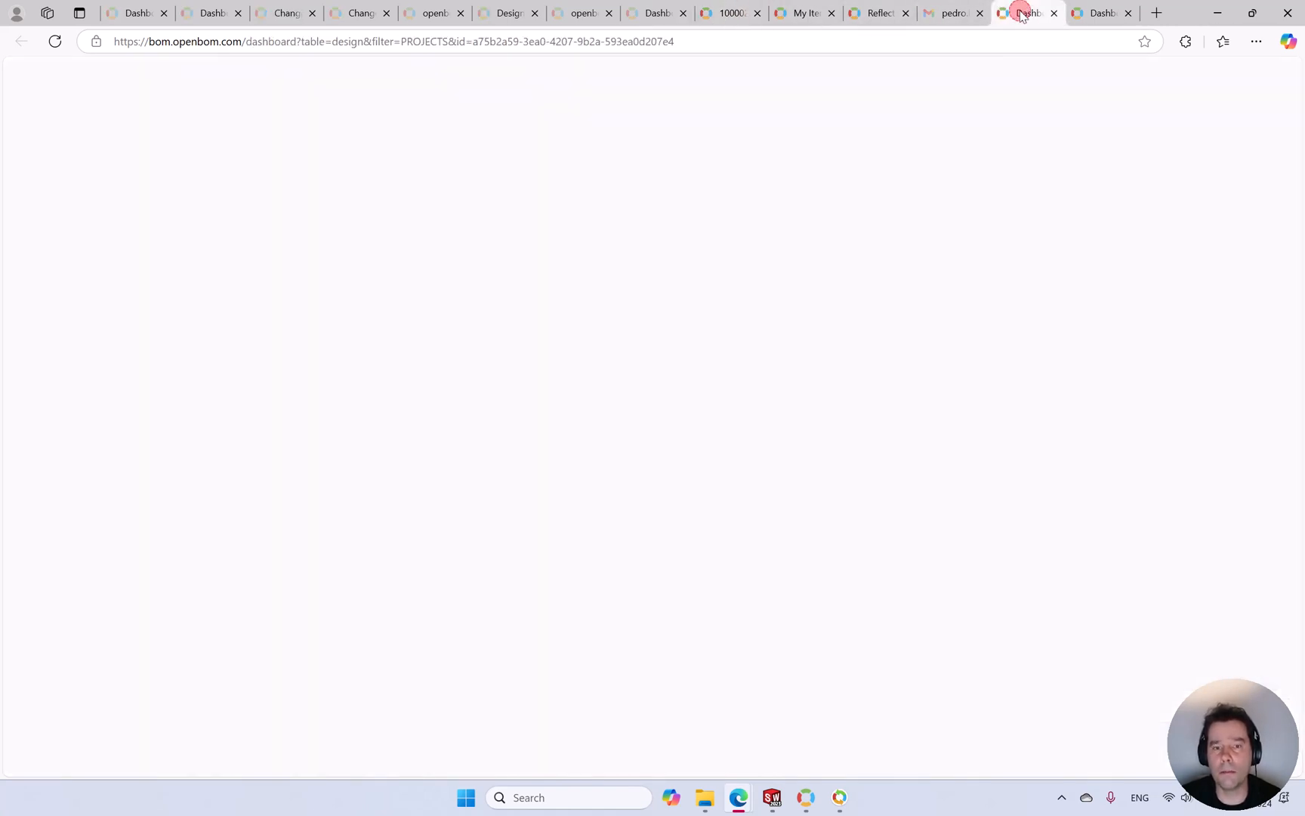
click(725, 17)
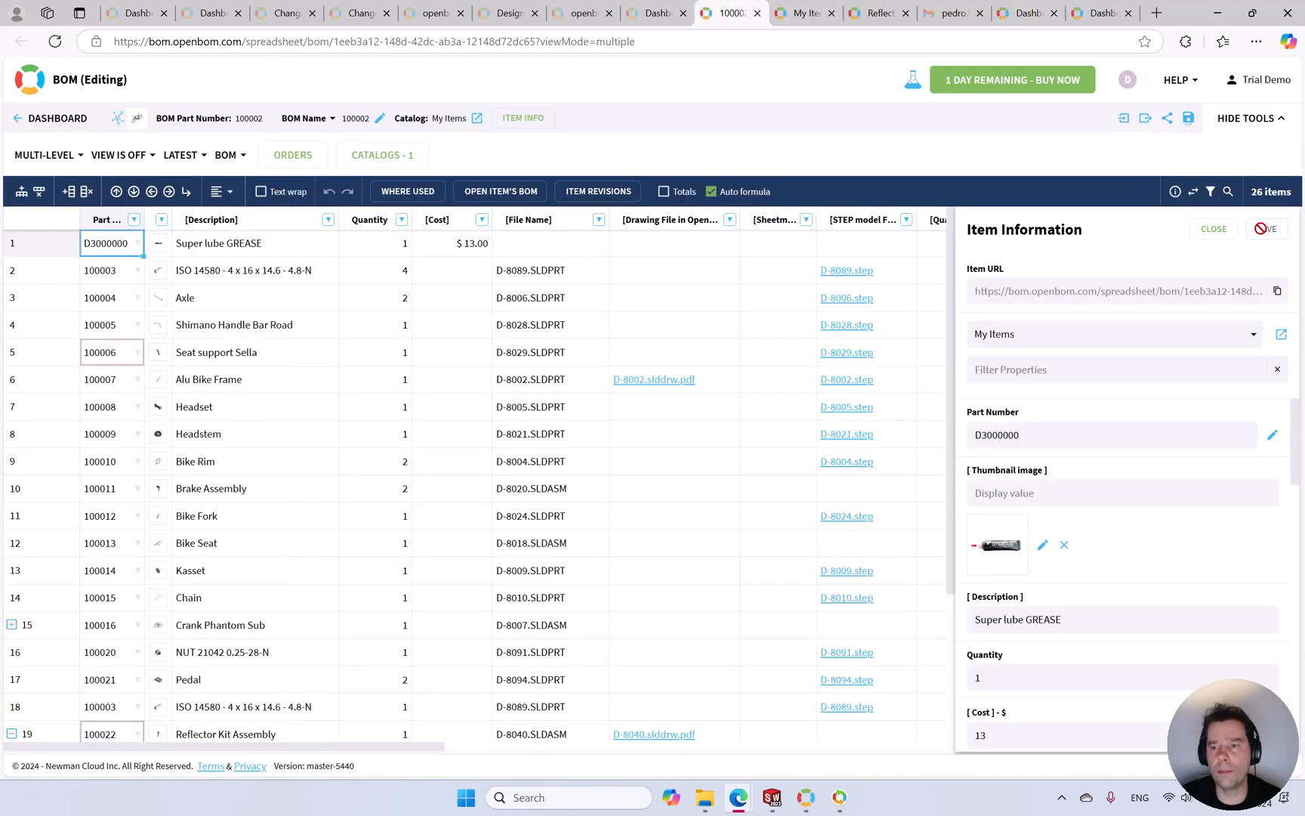
click(1212, 229)
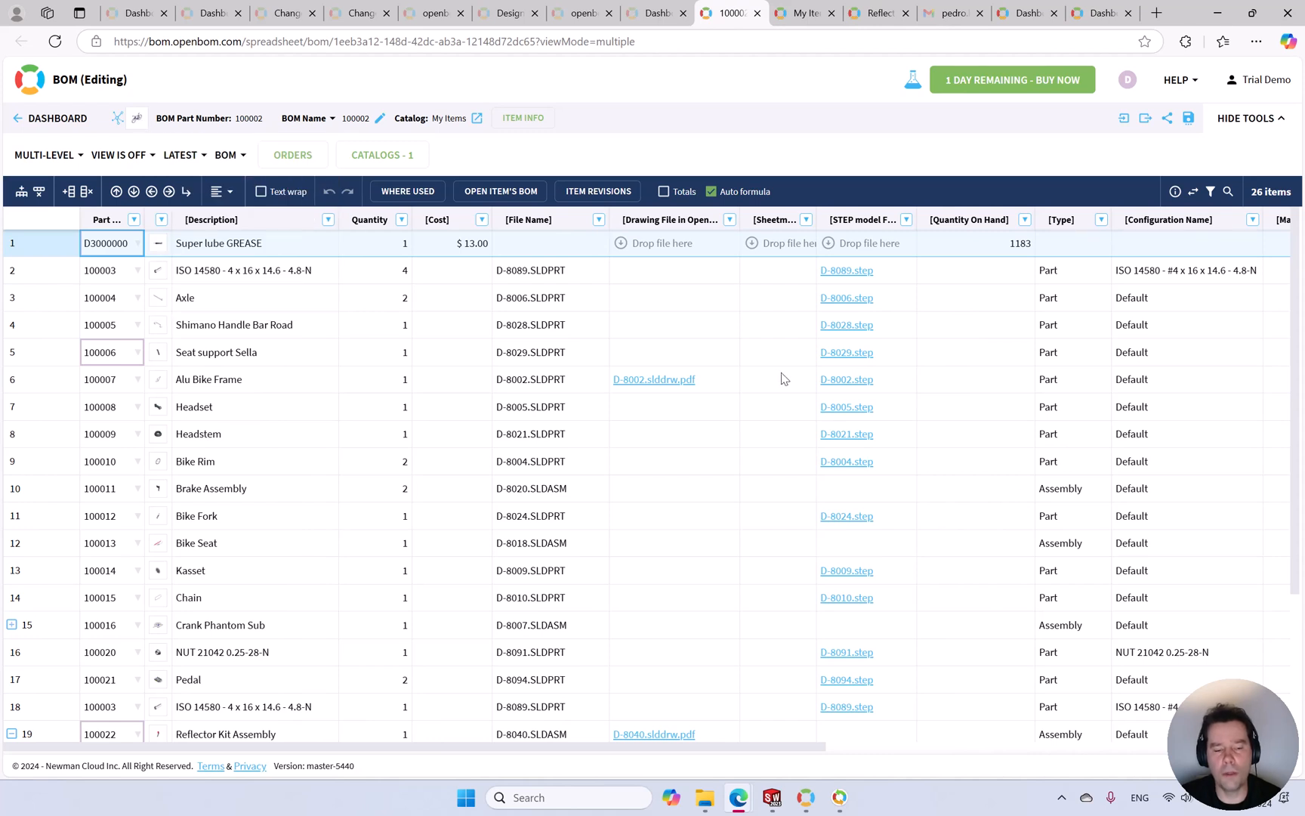
click(658, 380)
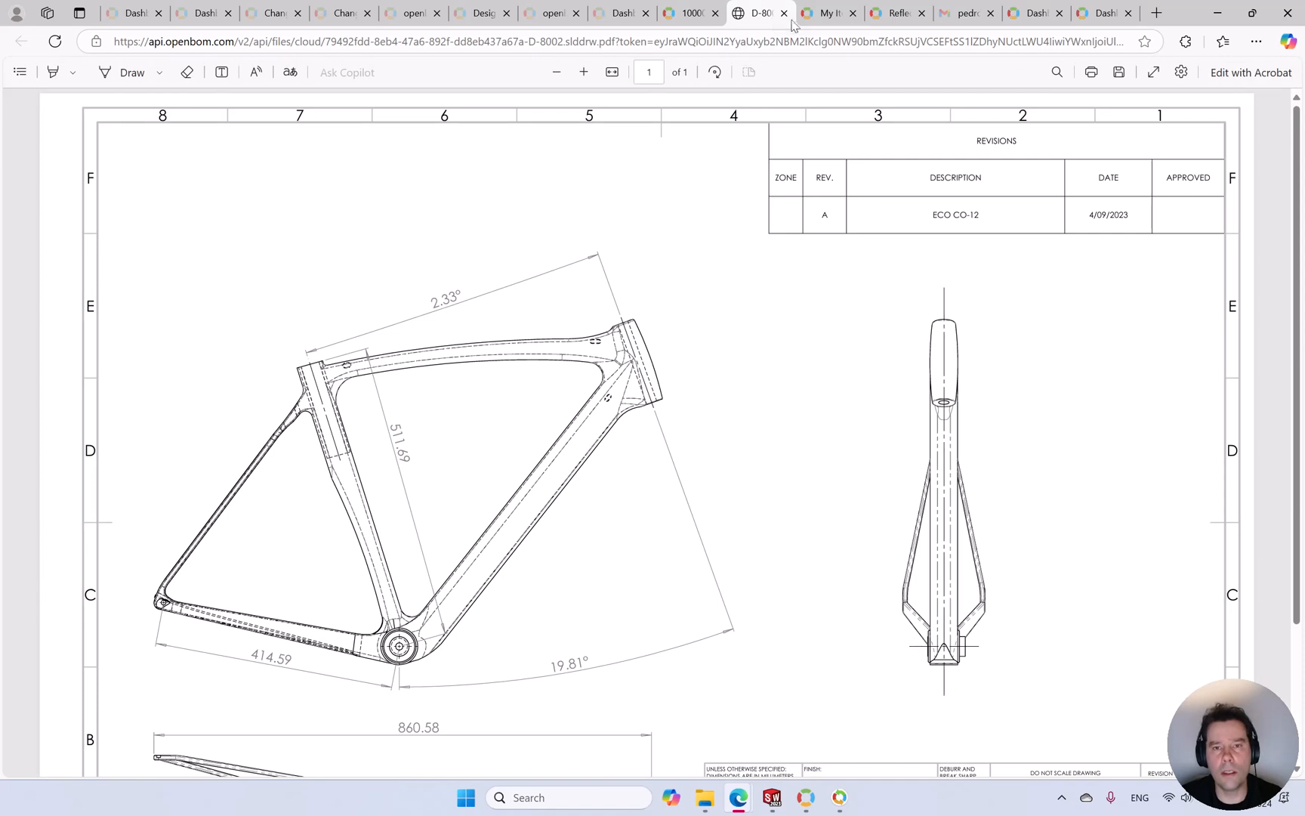
click(772, 21)
click(782, 14)
- Preview the Reflector plate in BOM 100002, download its DXF file D-8035, and view its drawing D-8035.slddrw.pdf
scroll(698, 442, down, 3)
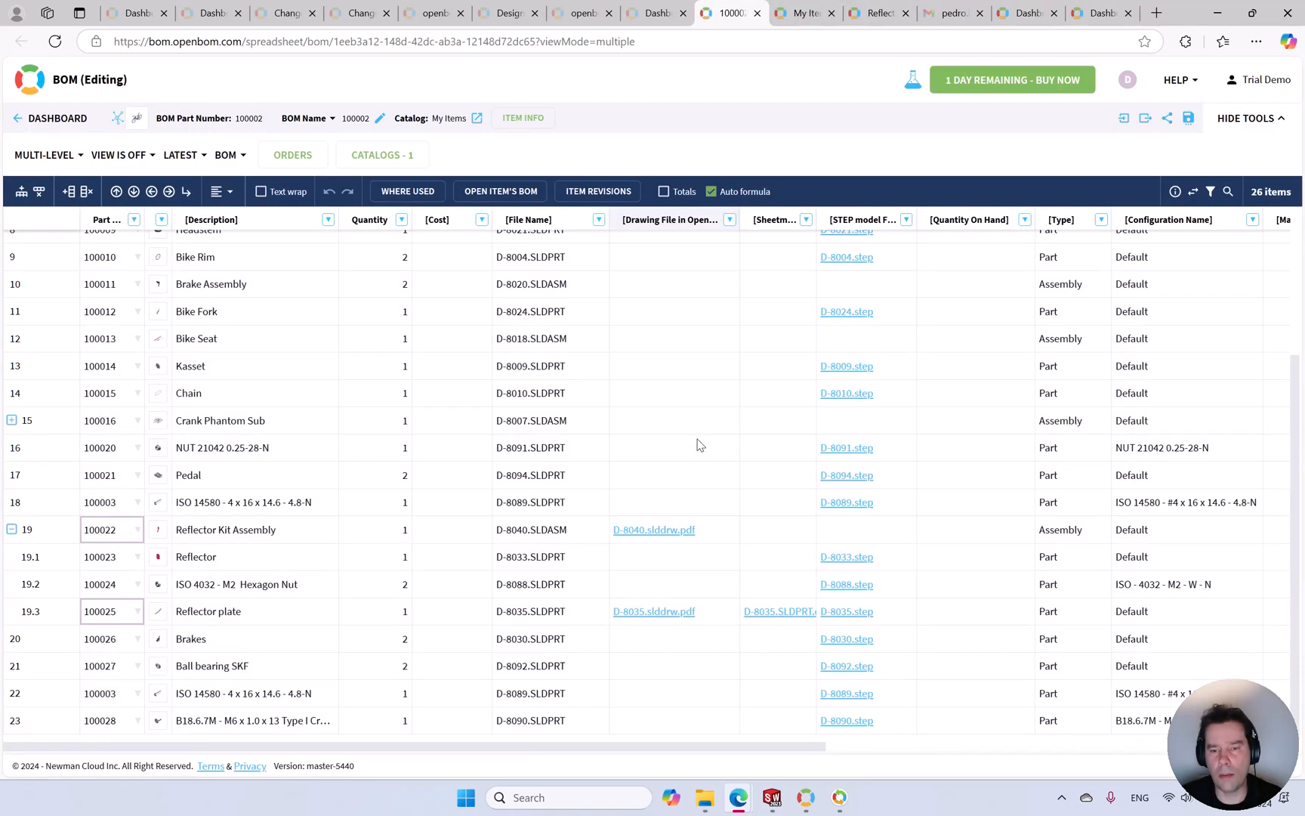
mouse_move(156, 617)
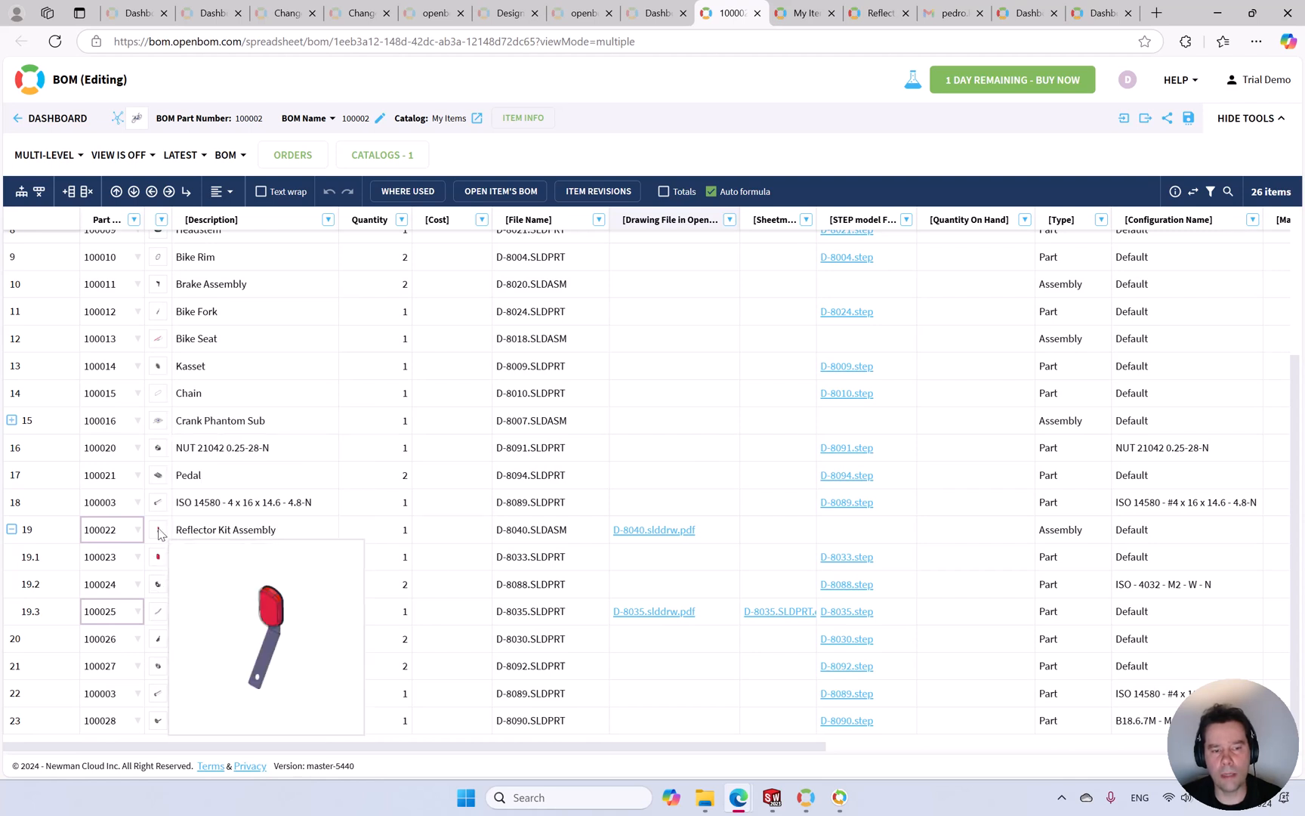
click(782, 612)
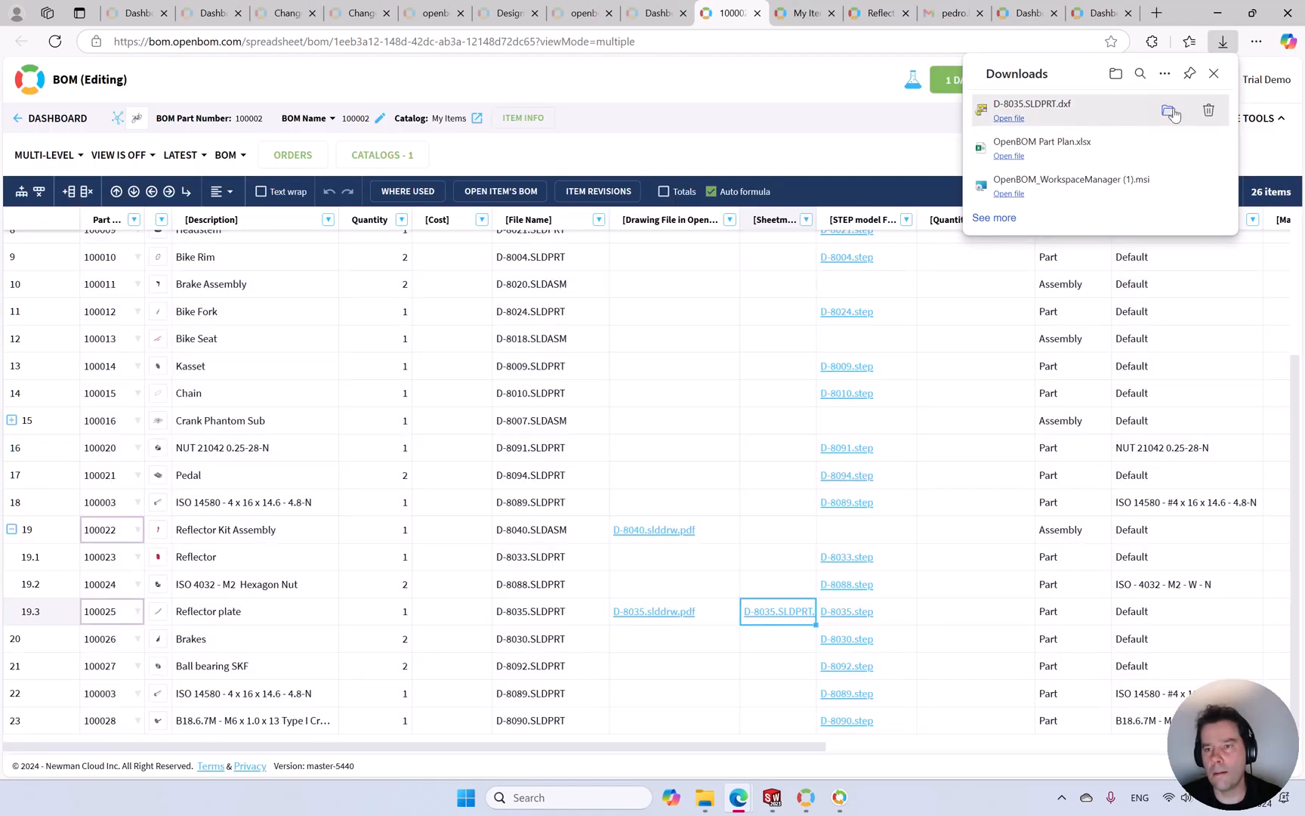
click(1214, 75)
click(667, 613)
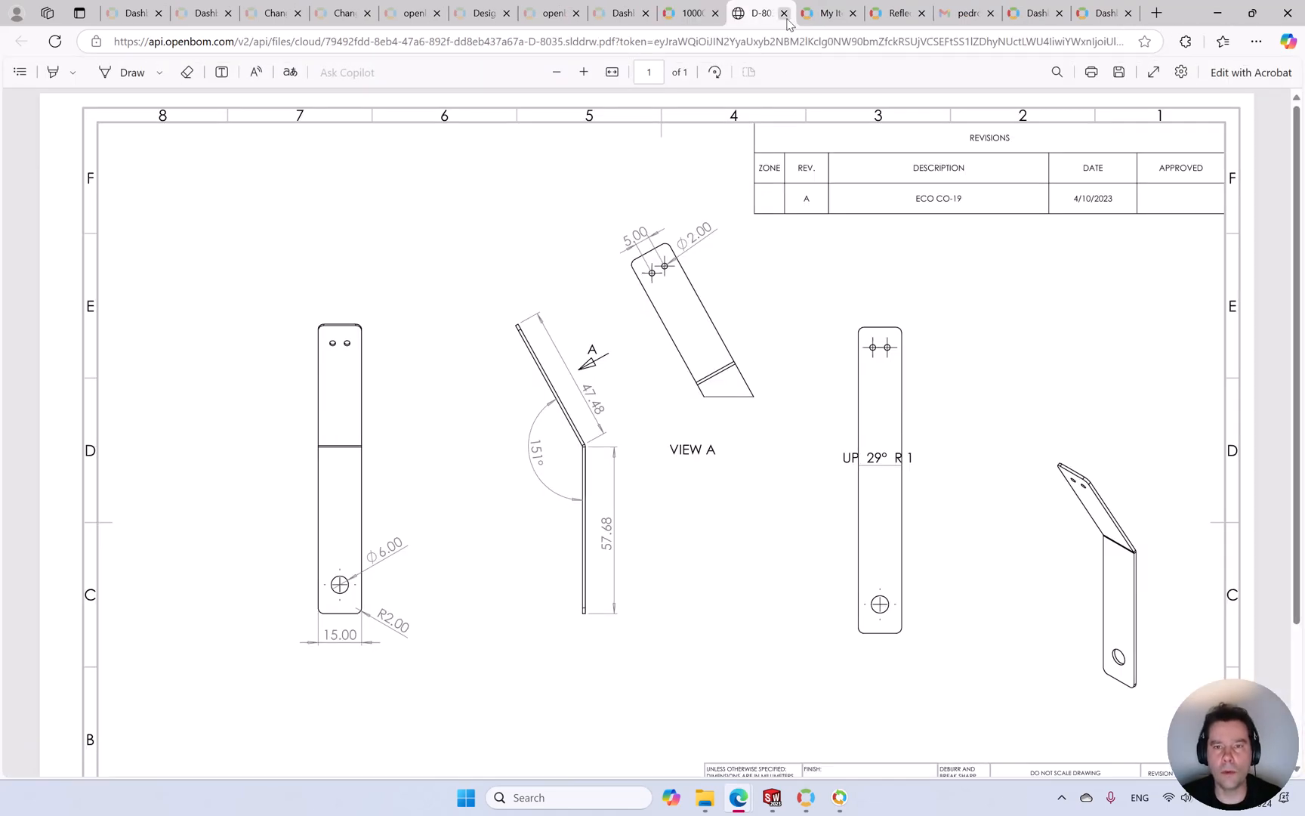
click(784, 14)
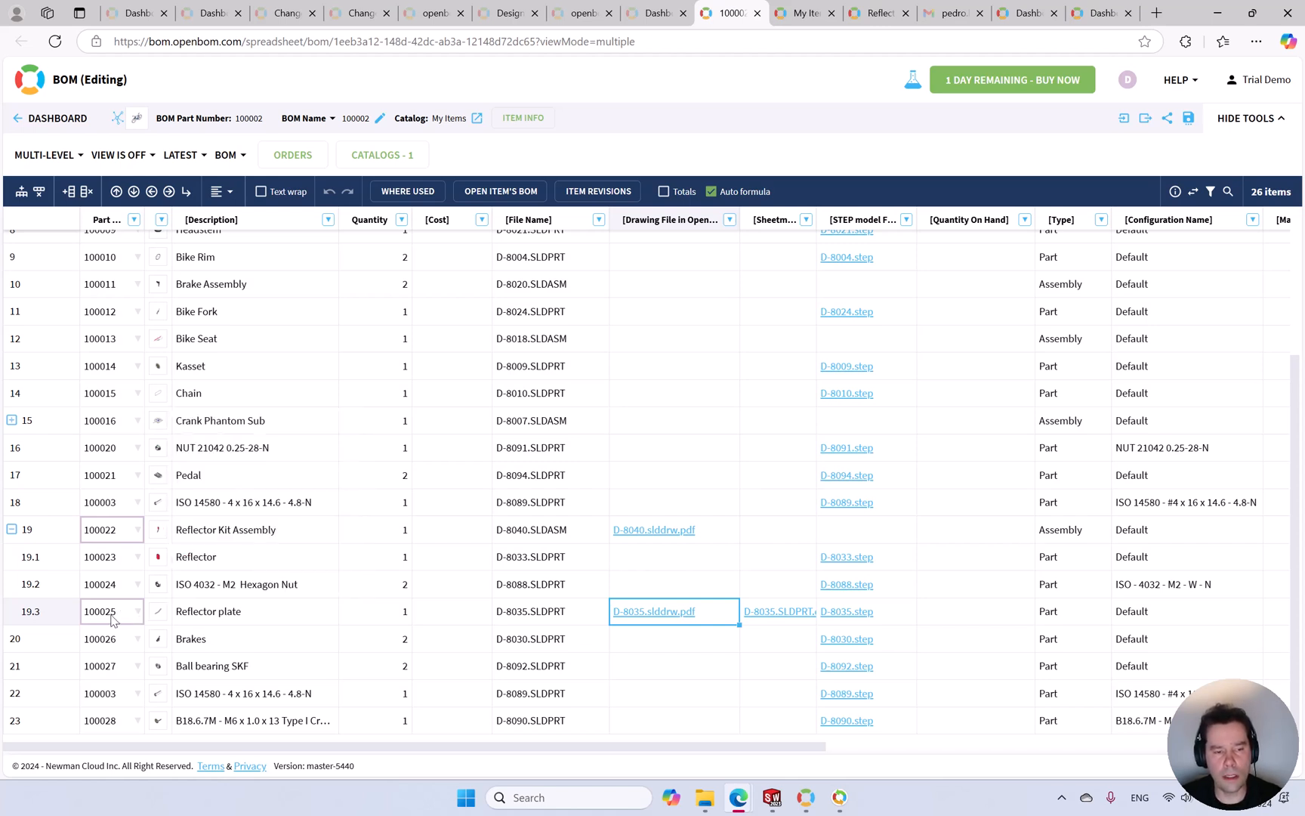
- Switch to SOLIDWORKS, dismiss the export message, and open the reflector plate part D-8035 from assembly D-8040
key(alt+Tab)
key(alt+Tab)
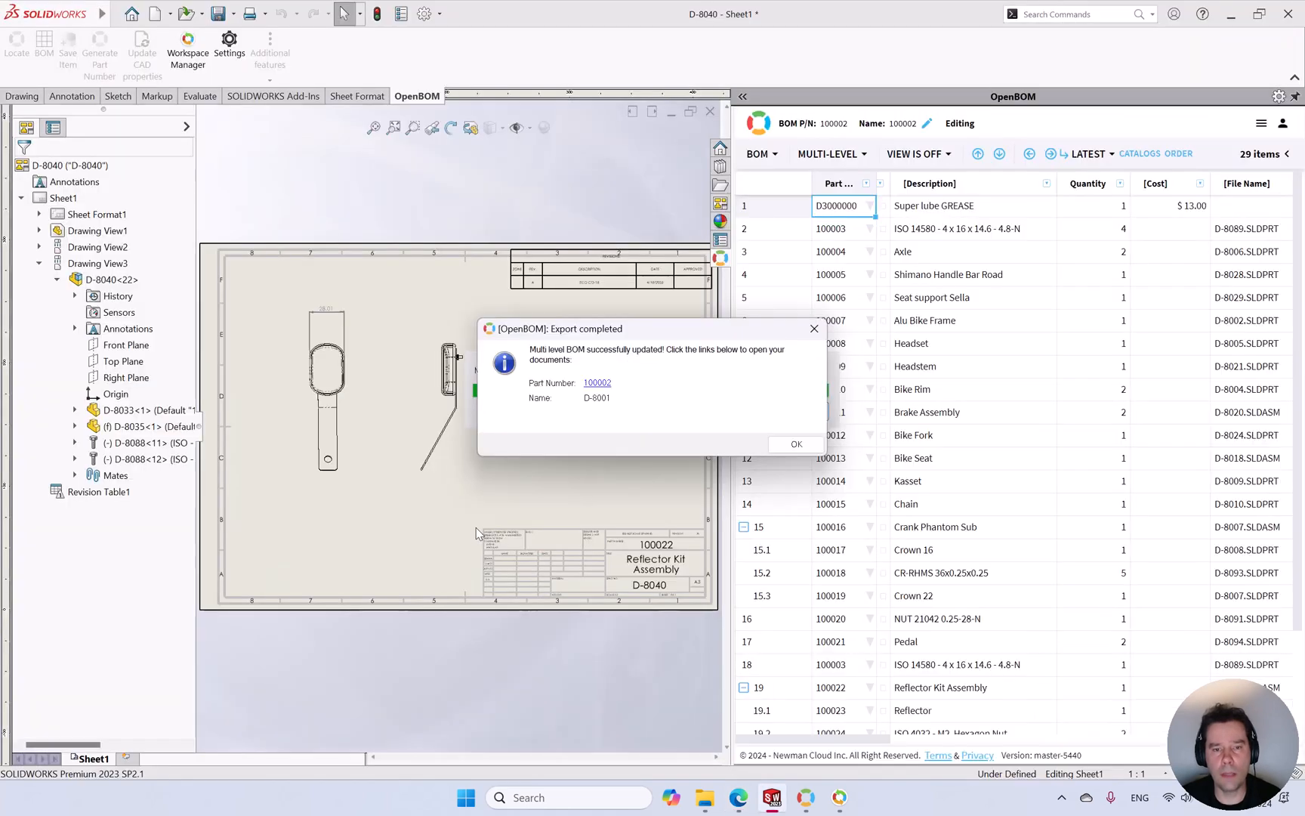
click(796, 444)
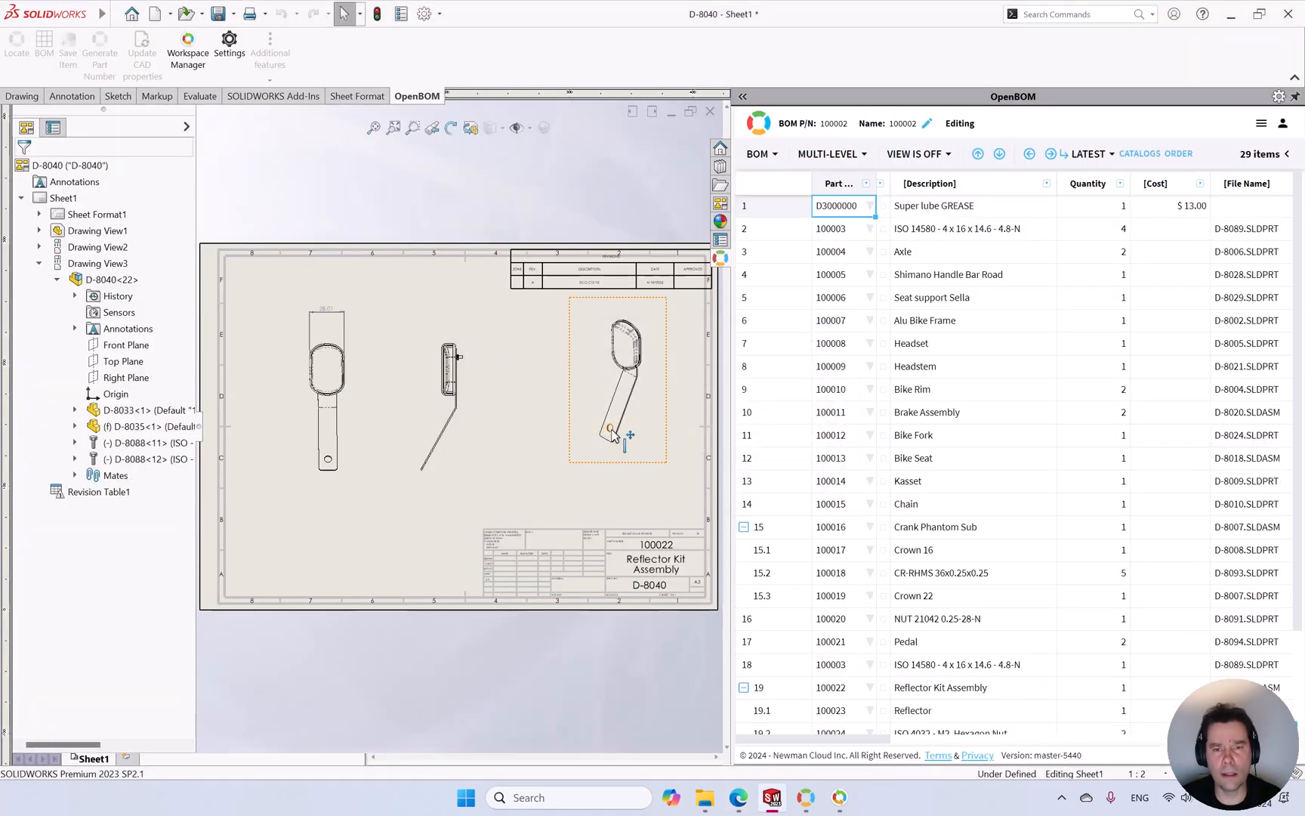
key(ctrl+Tab)
key(ctrl+Tab)
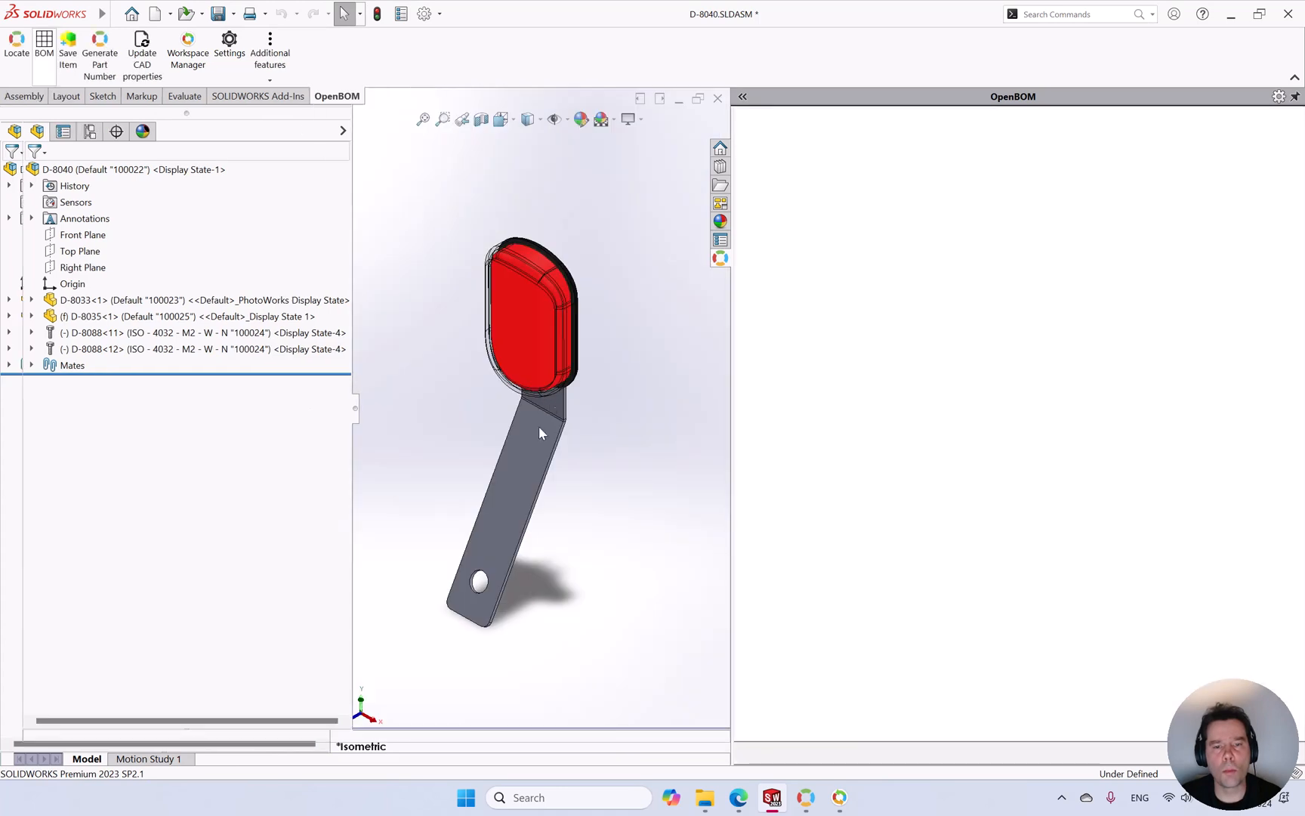
click(526, 468)
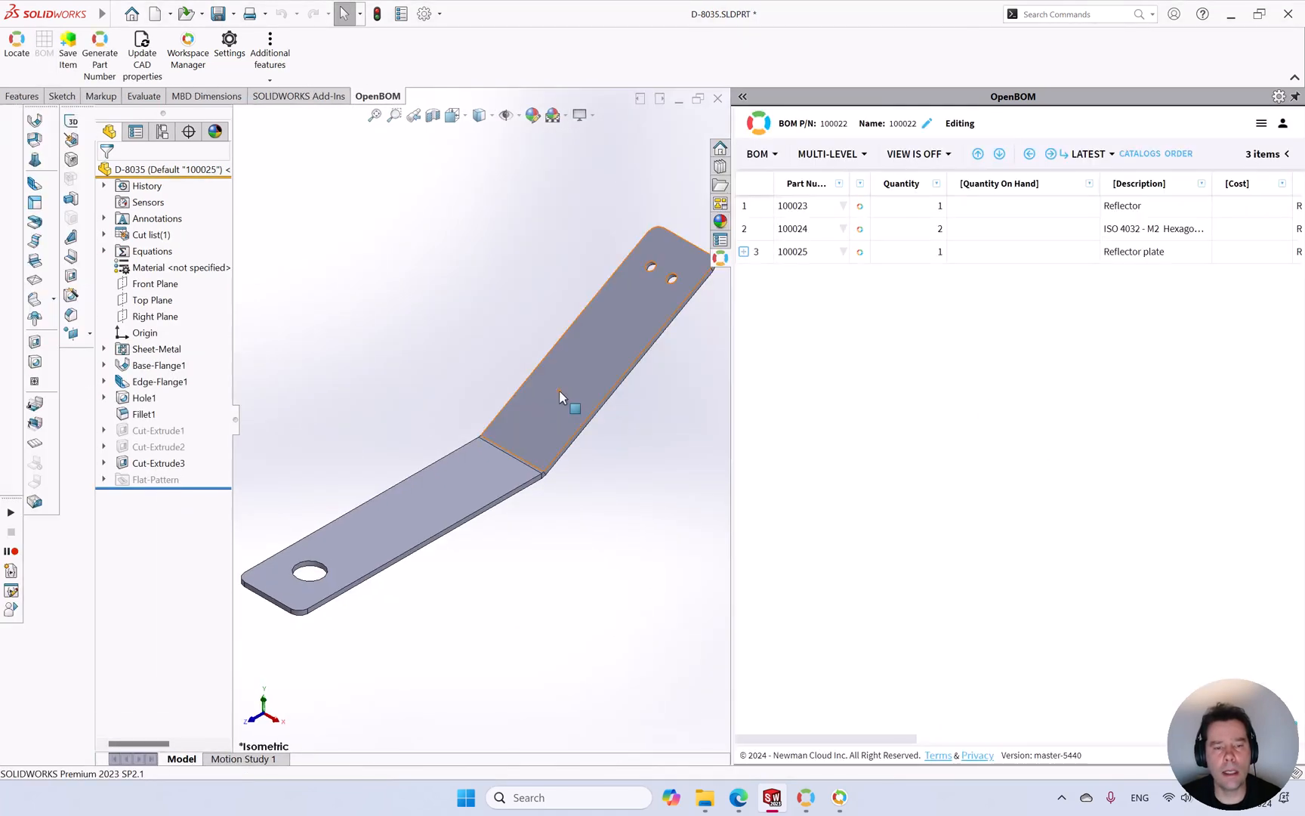
- Unsuppress the Cut-Extrude1 and Cut-Extrude2 features in the reflector plate part D-8035
click(154, 431)
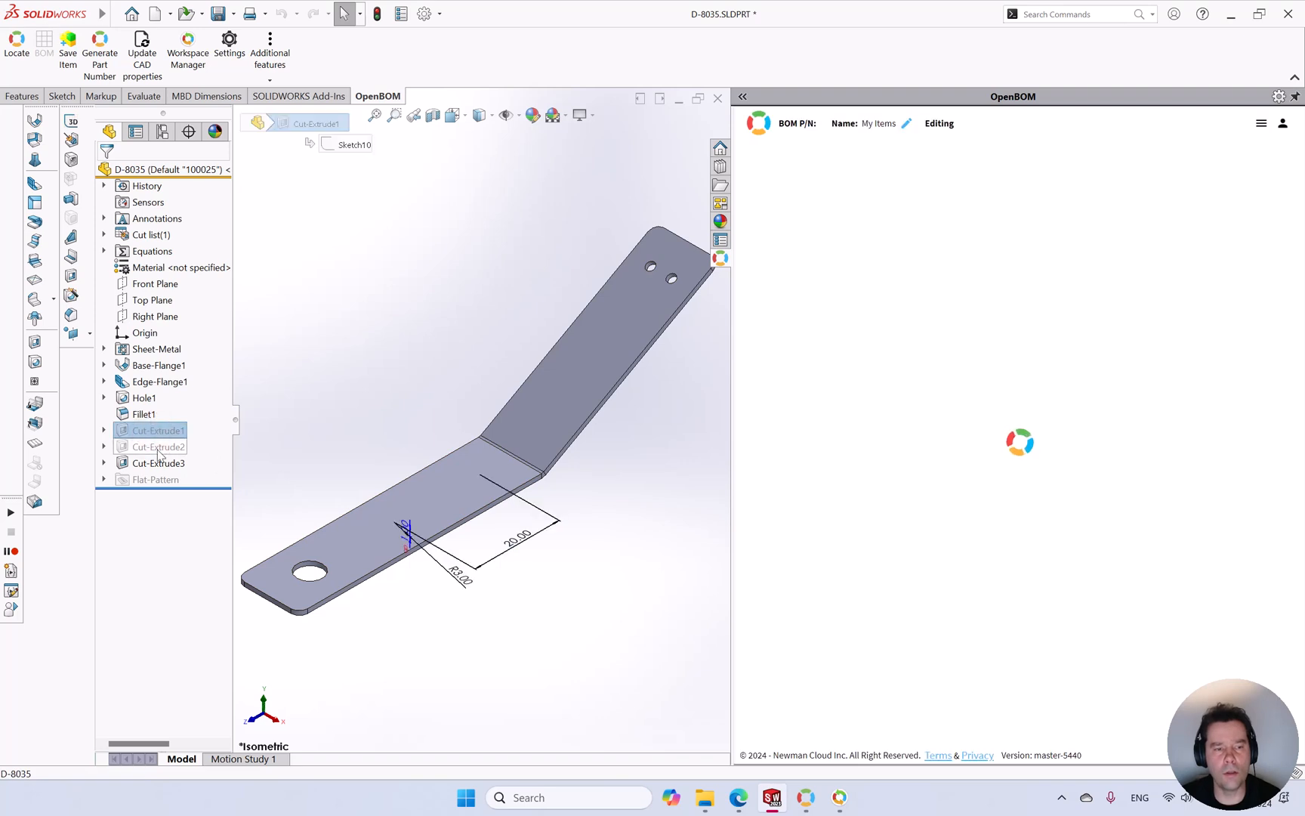
ctrl+click(155, 446)
click(171, 405)
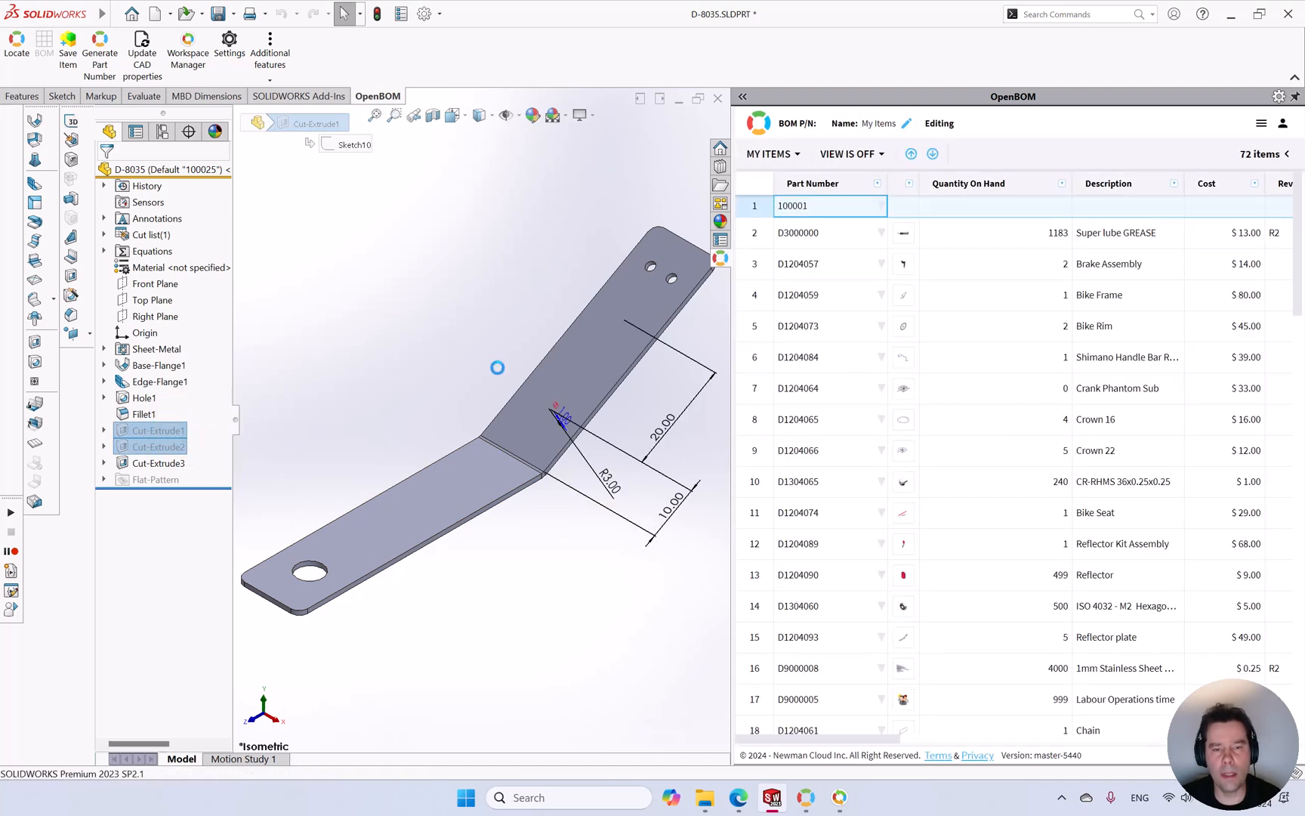
- Check the slotted reflector plate in assembly D-8040 and in the D-8040 and D-8035 drawings
key(ctrl+Tab)
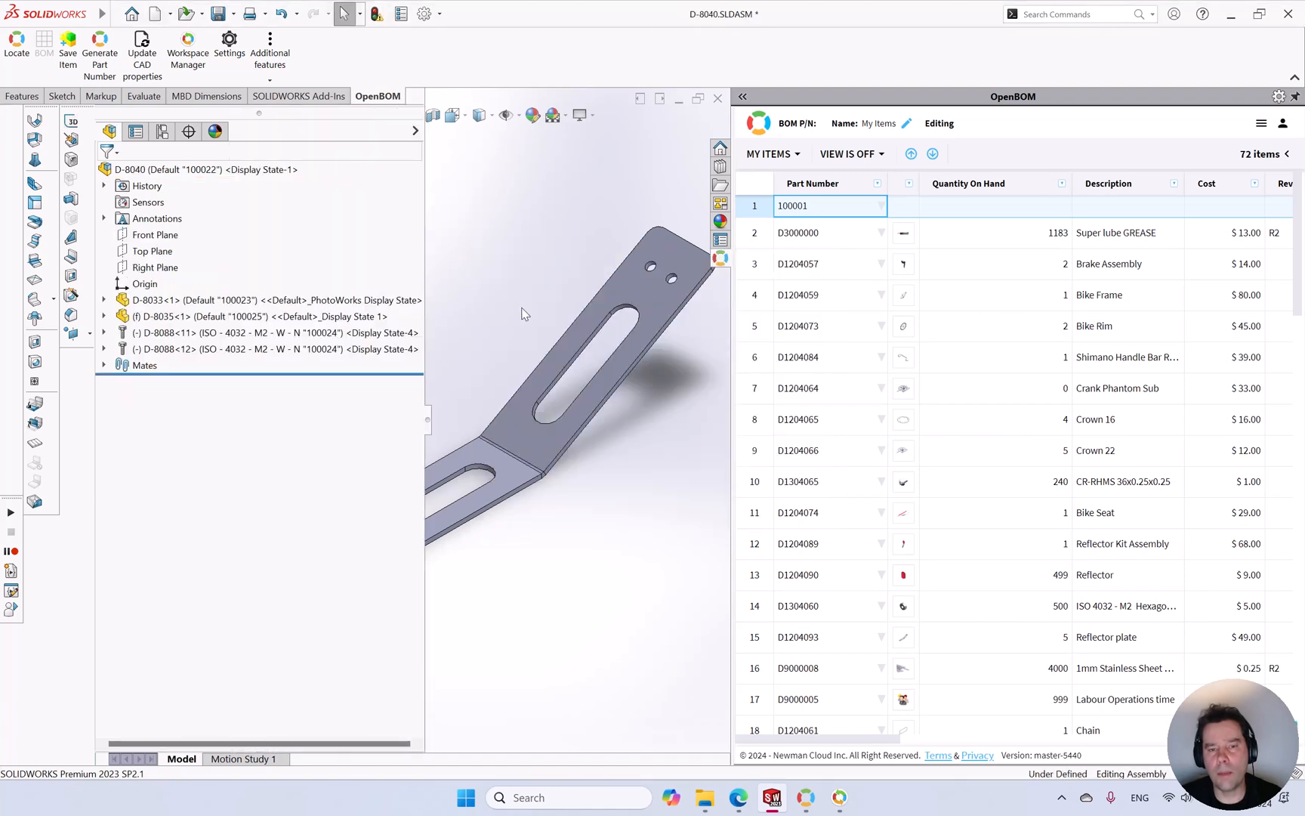
key(ctrl+Tab)
key(ctrl+Tab)
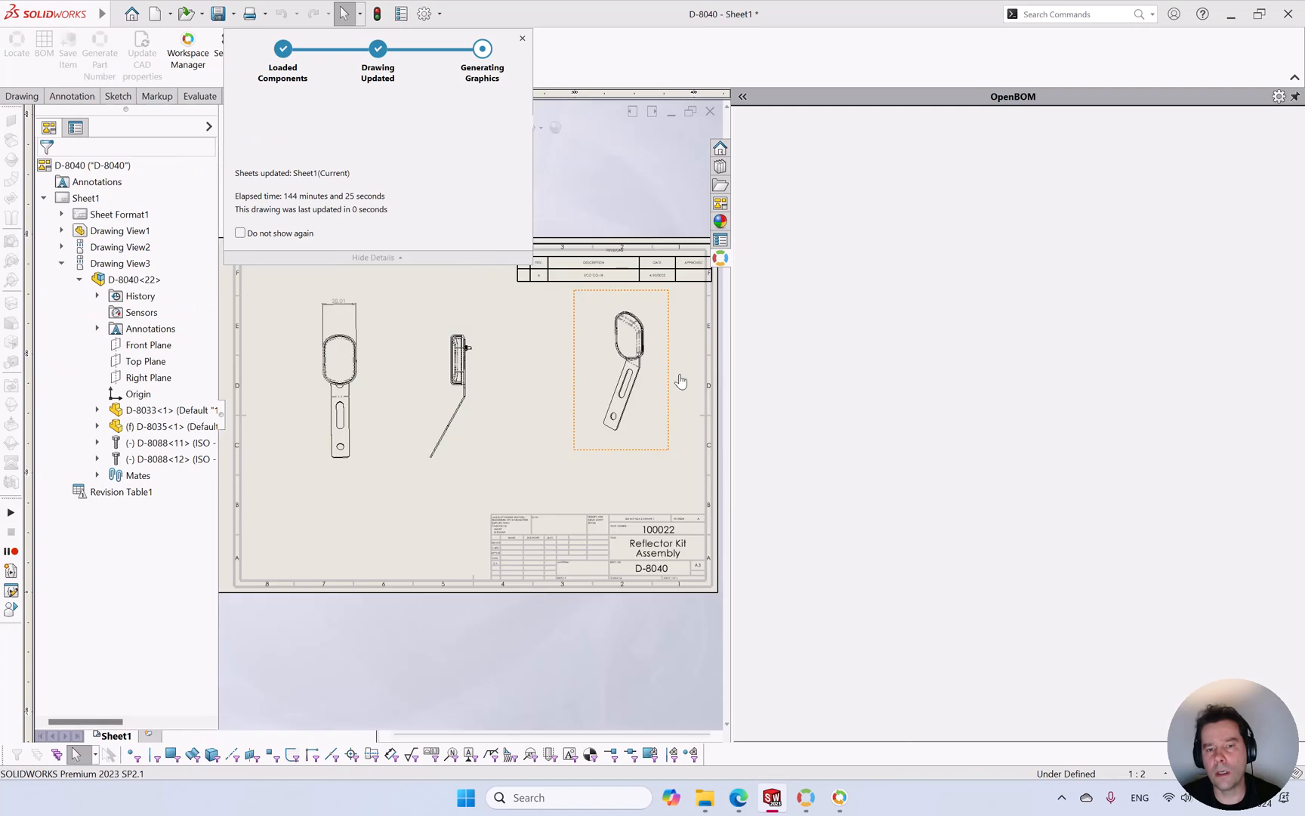
click(552, 377)
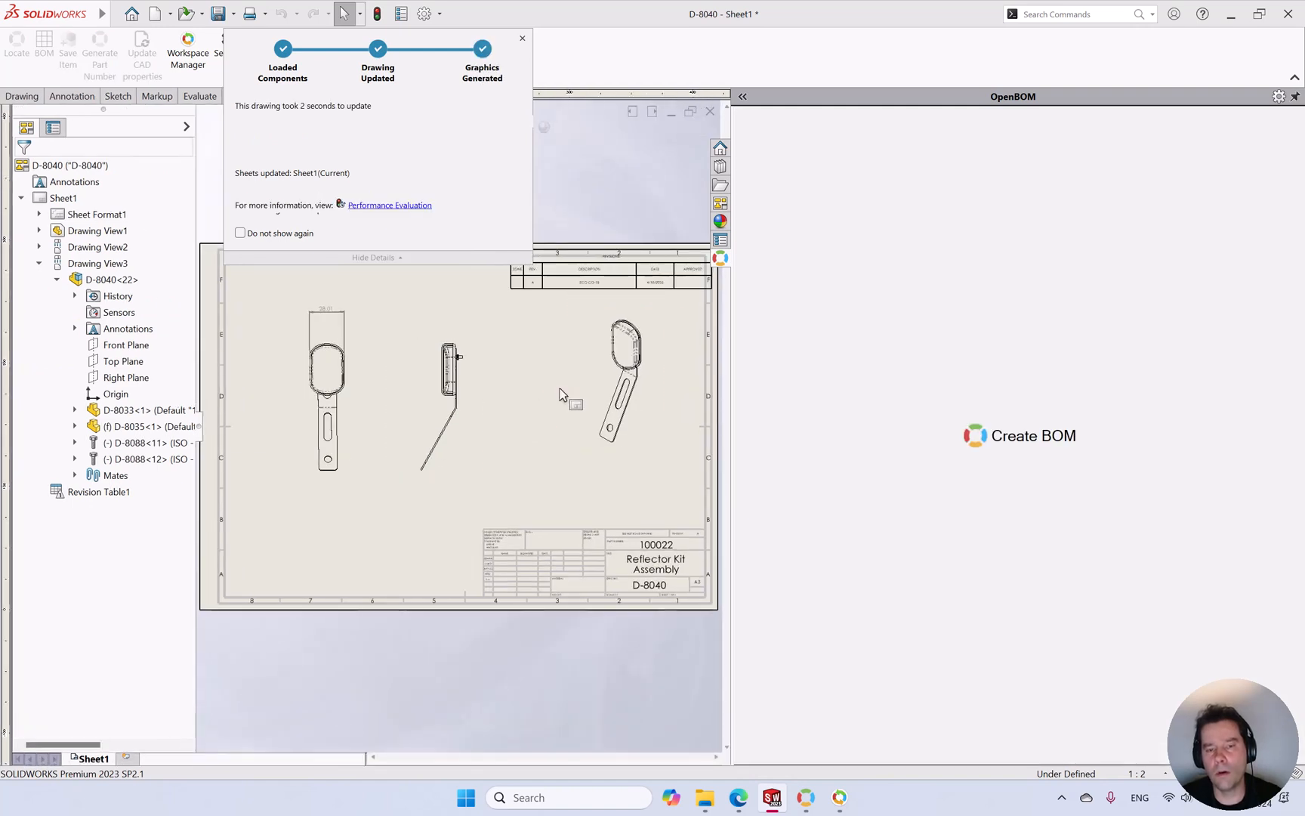
key(ctrl+Tab)
key(ctrl+Tab)
key(ctrl+Tab)
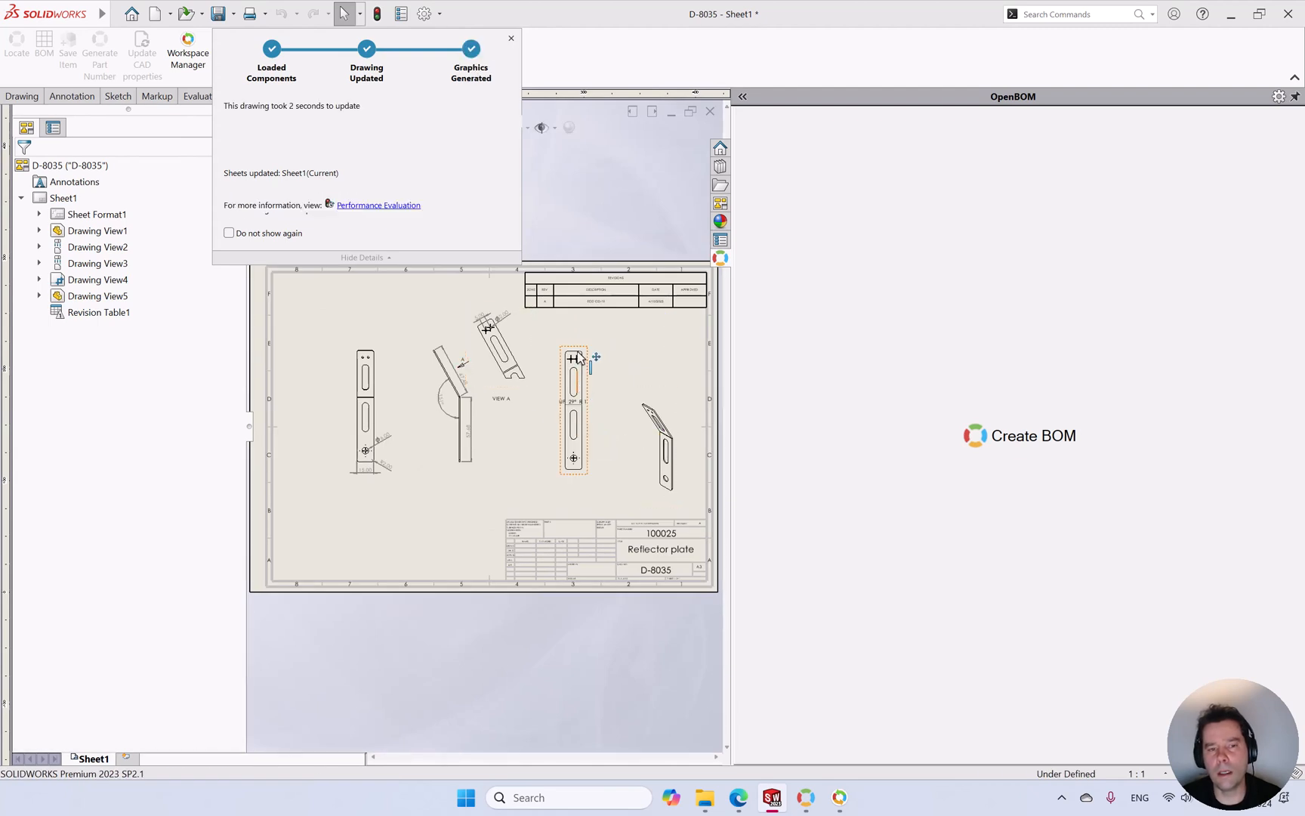
- Set the Revision custom property of the D-8040 reflector kit assembly to B
key(ctrl+Tab)
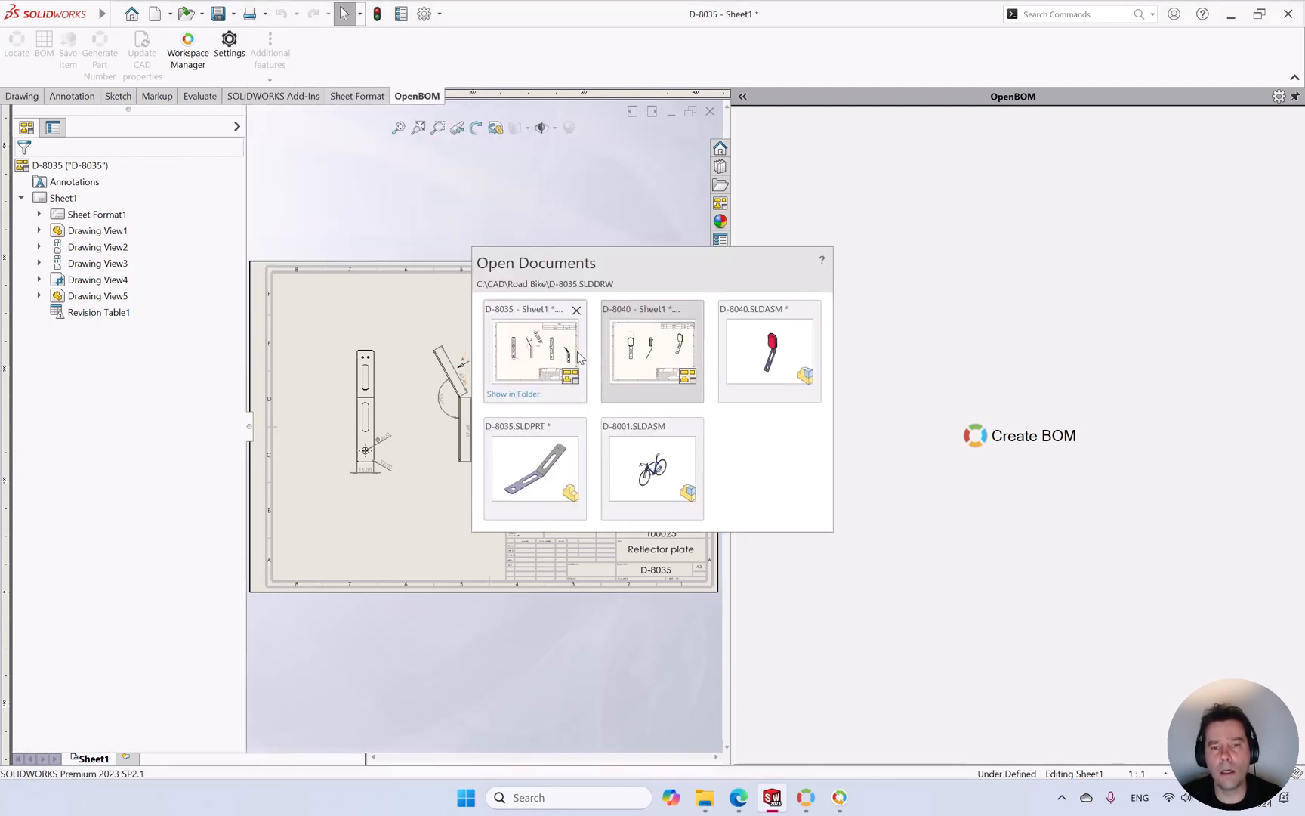
key(ctrl+Tab)
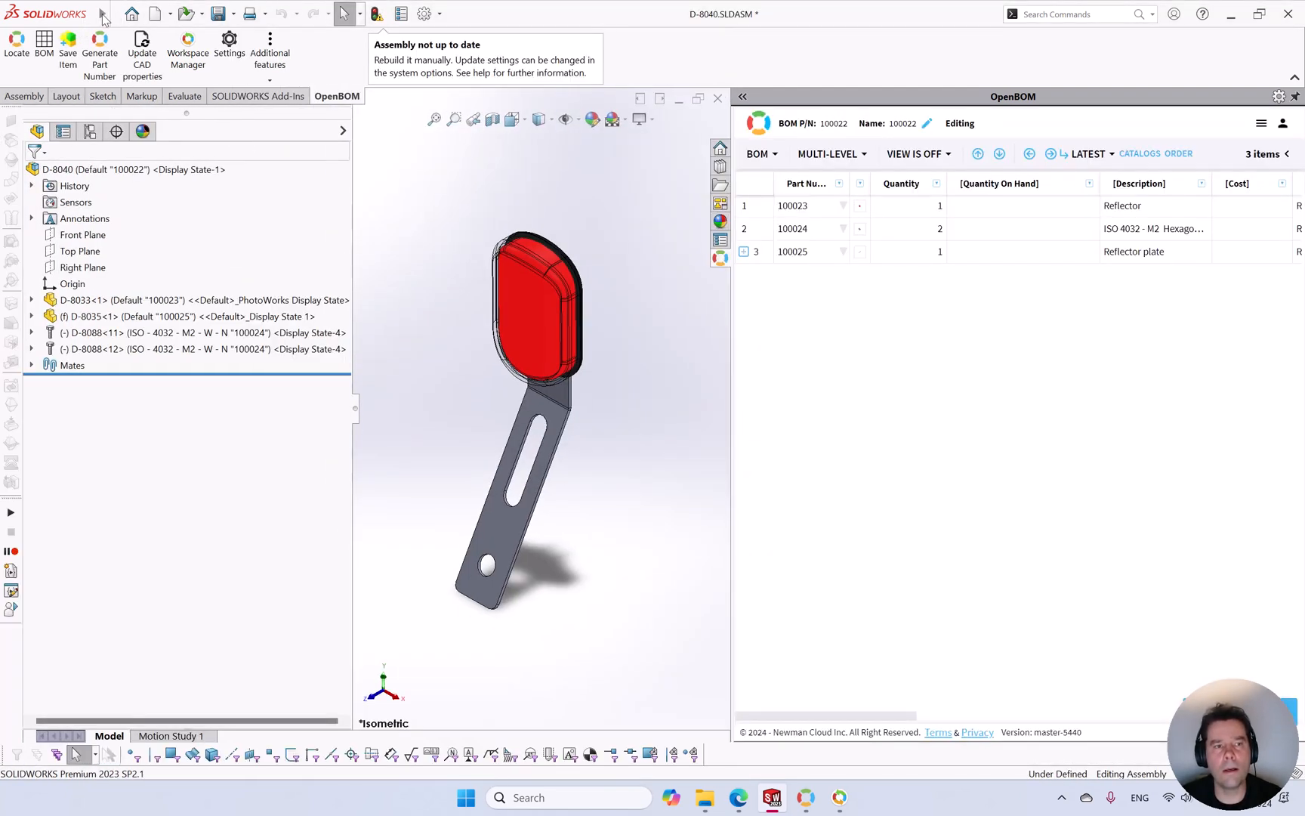
click(118, 15)
click(198, 489)
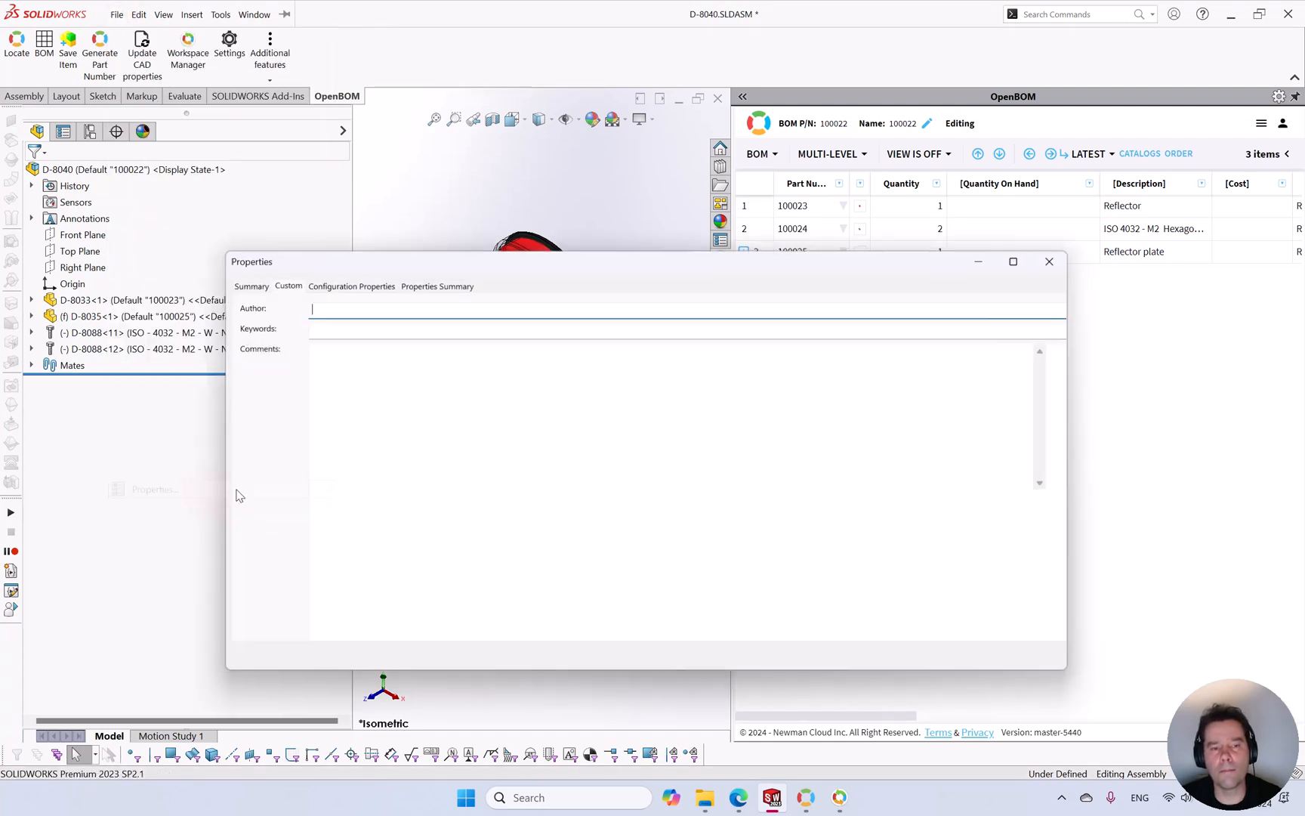
click(423, 393)
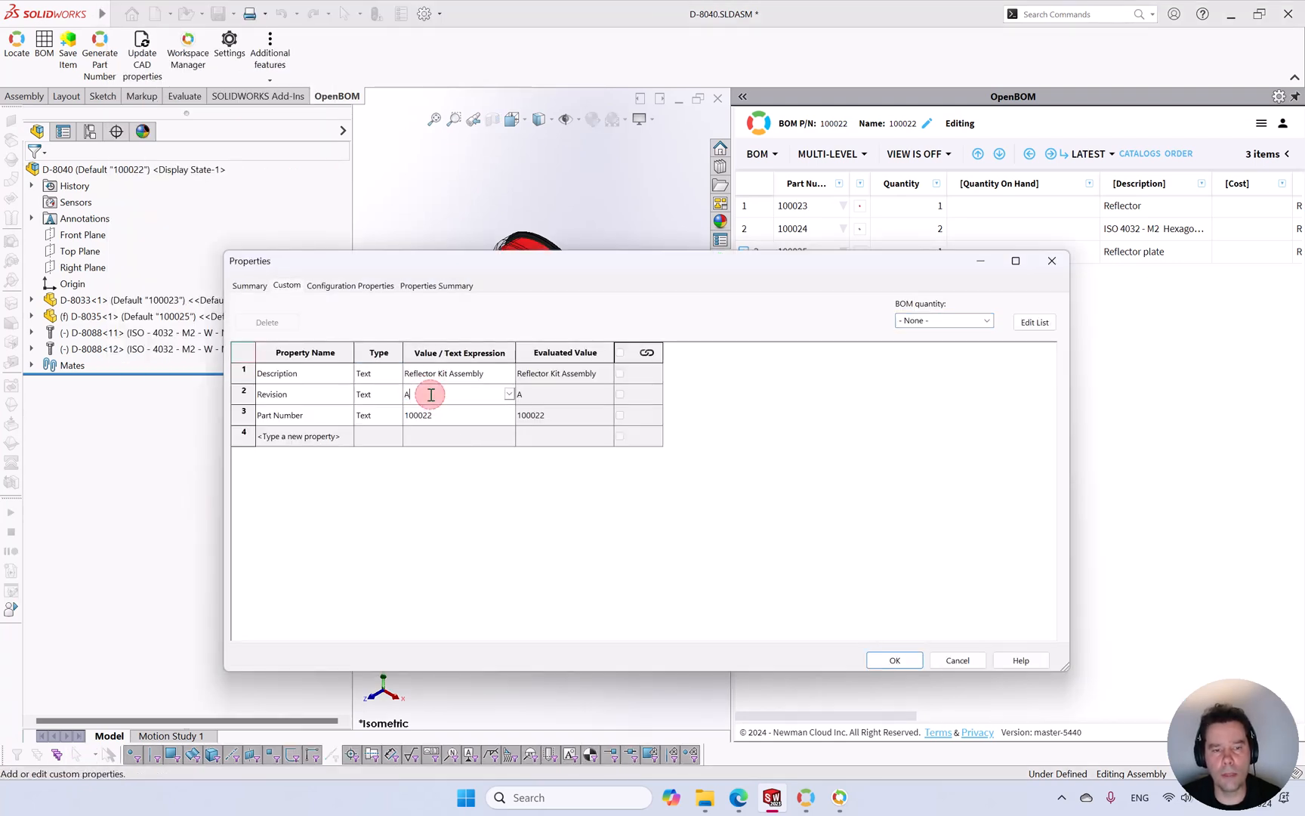
text(B)
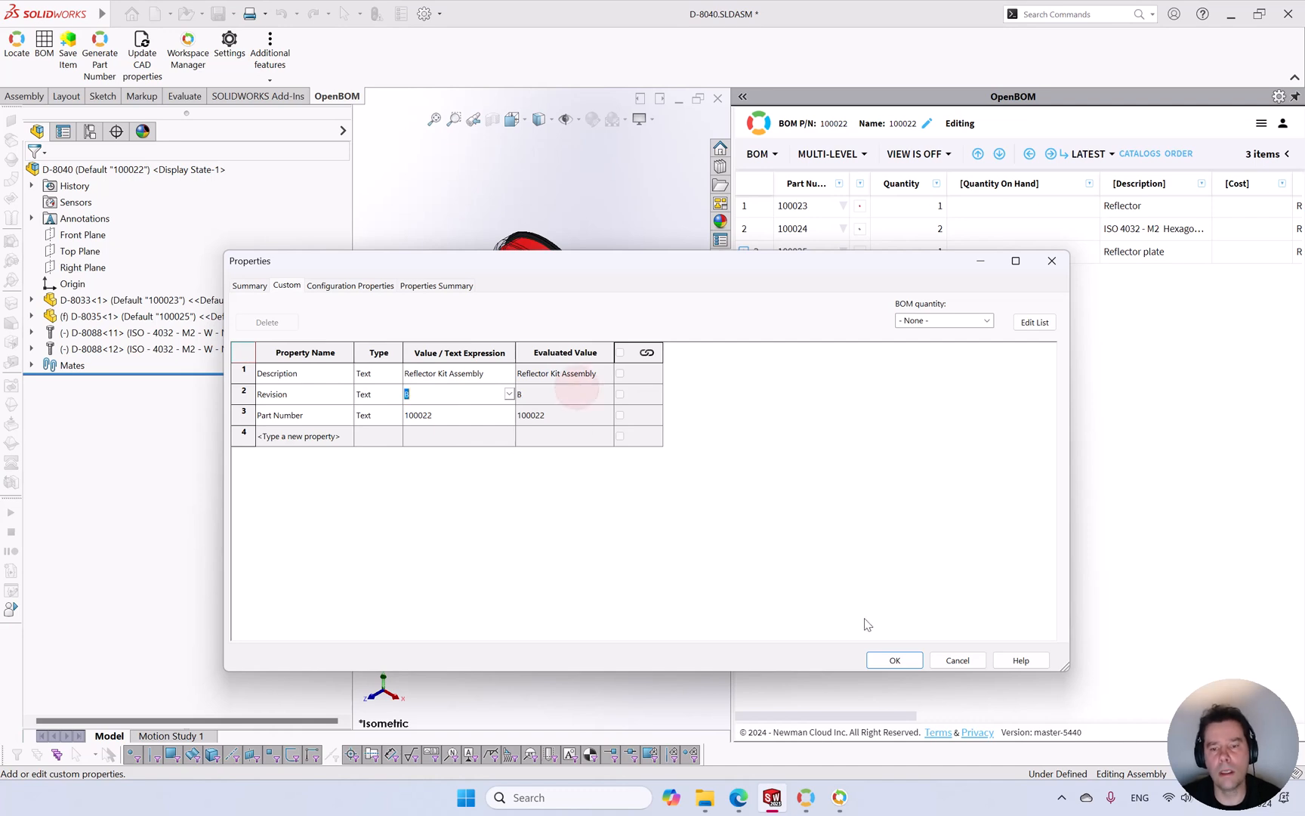
click(894, 659)
- Set the Revision custom property of the D-8035 reflector plate part to B
key(ctrl+Tab)
key(ctrl+Tab)
key(ctrl+Tab)
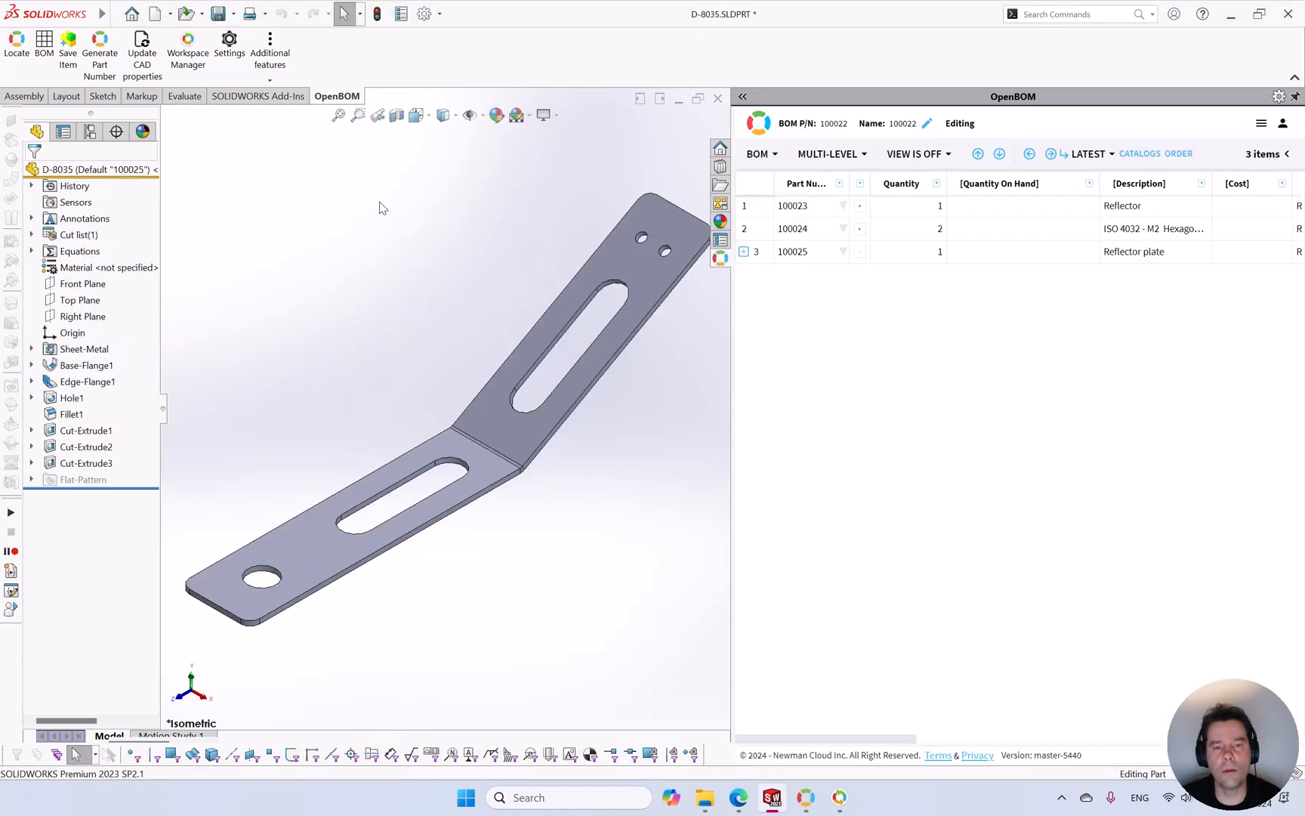
key(alt+f)
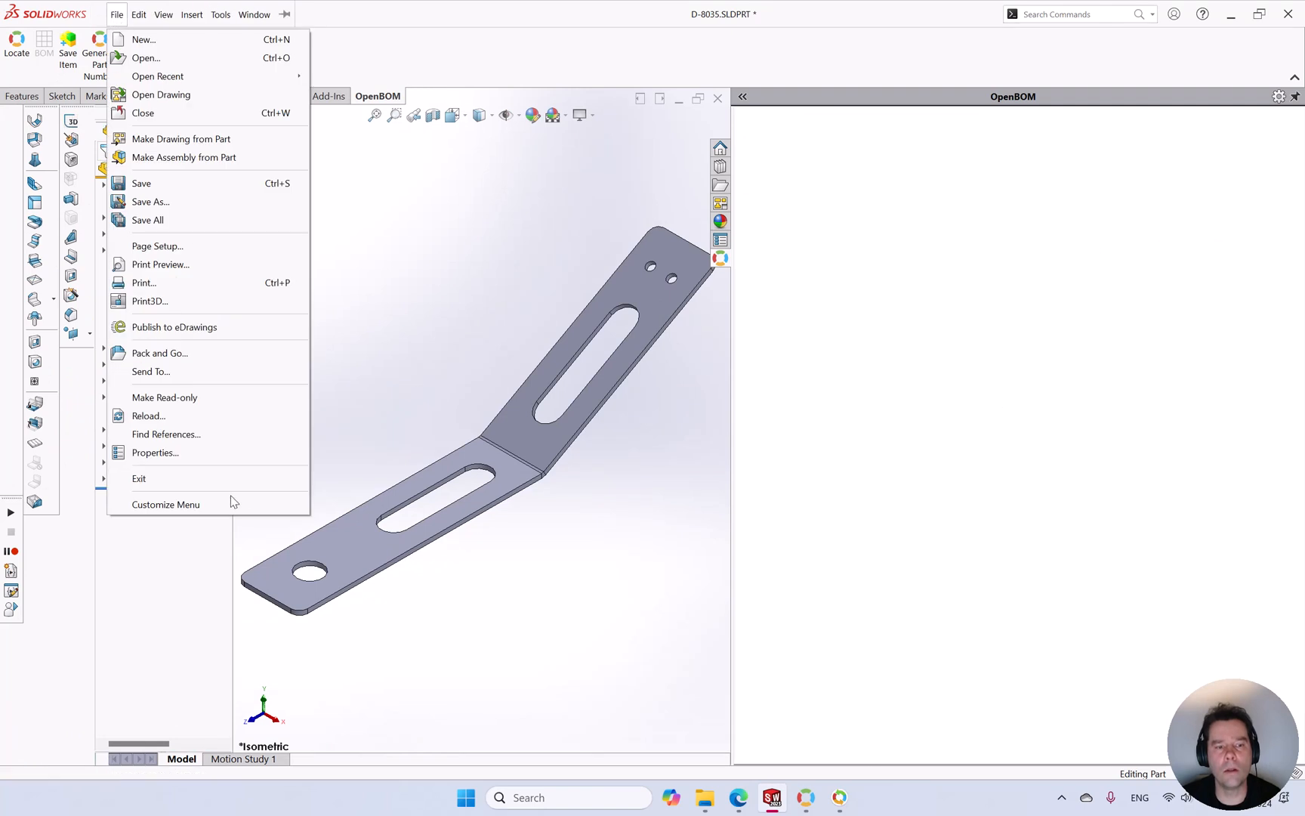
click(231, 453)
click(459, 413)
key(ctrl+a)
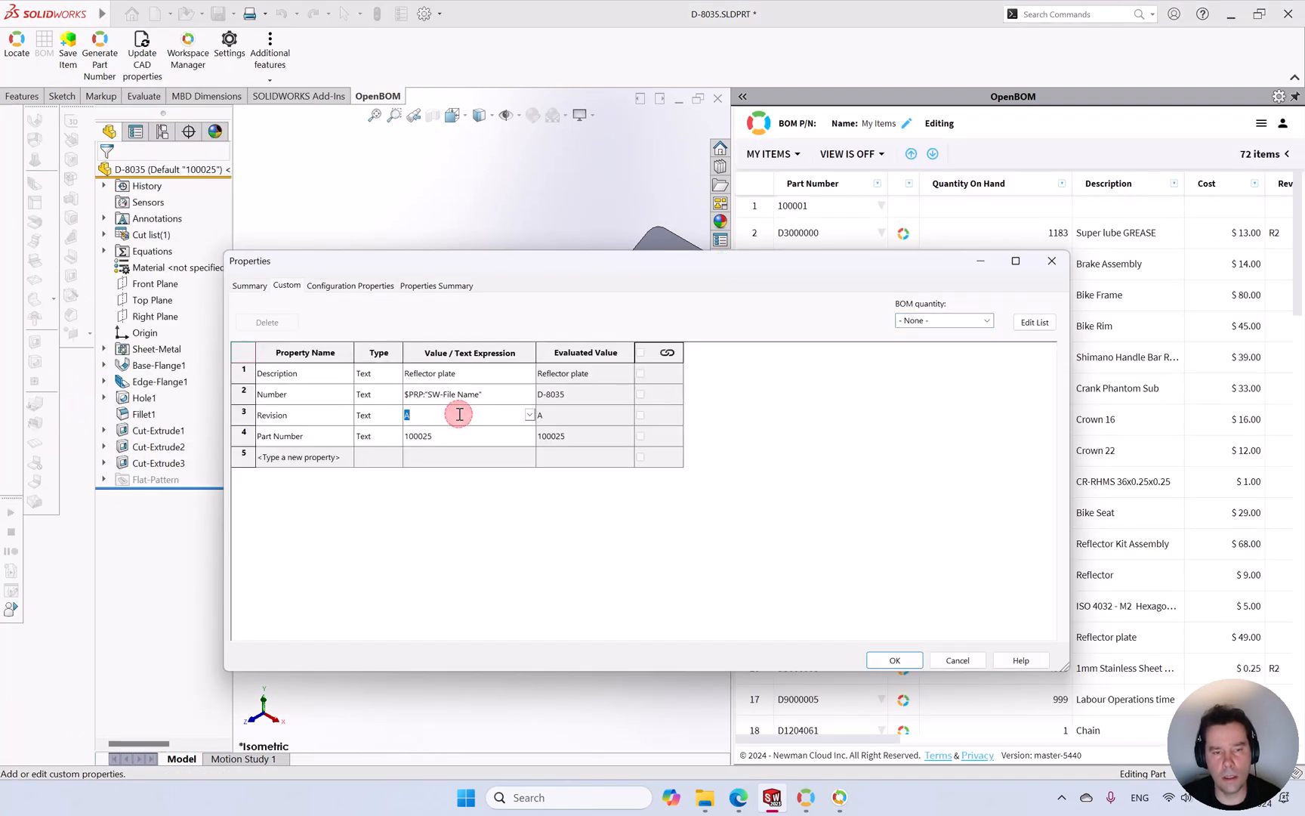
key(ctrl+v)
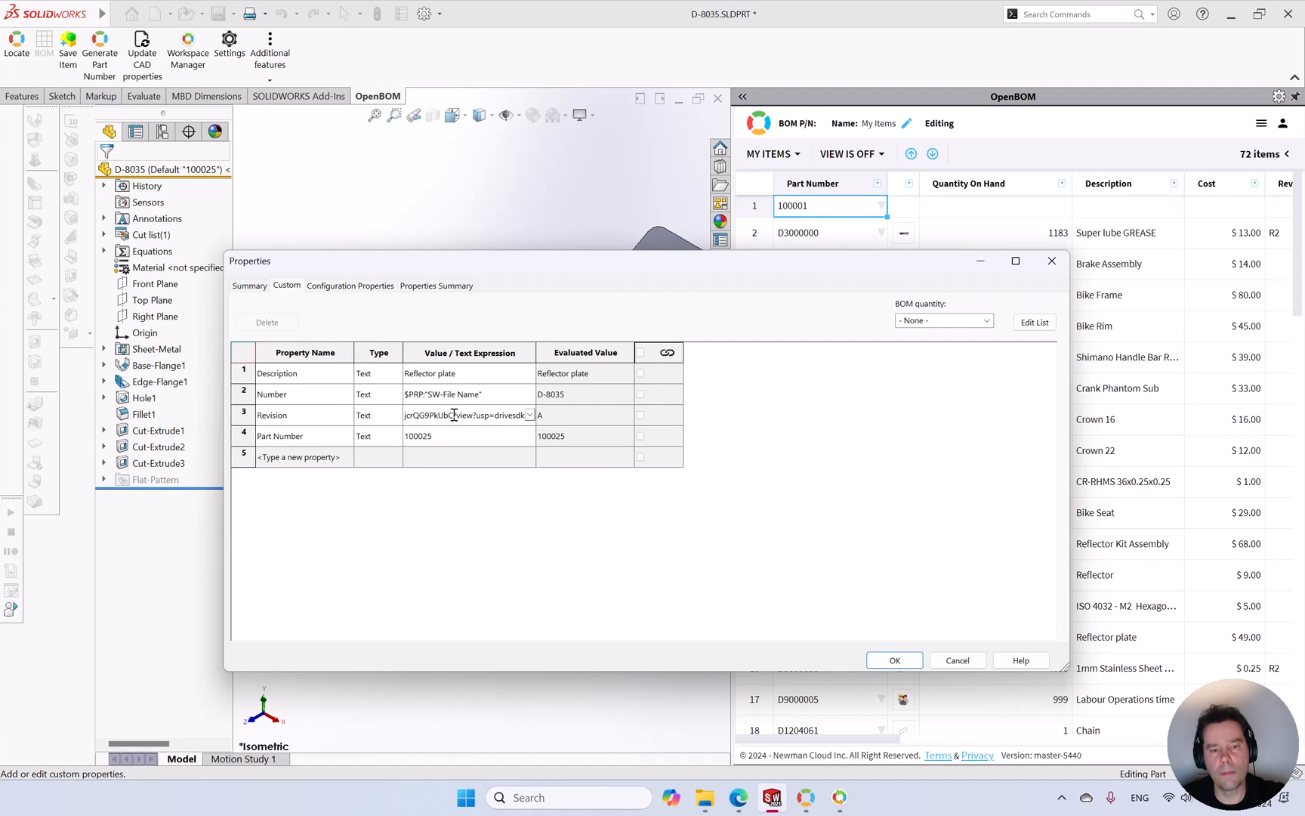
click(453, 415)
key(ctrl+a)
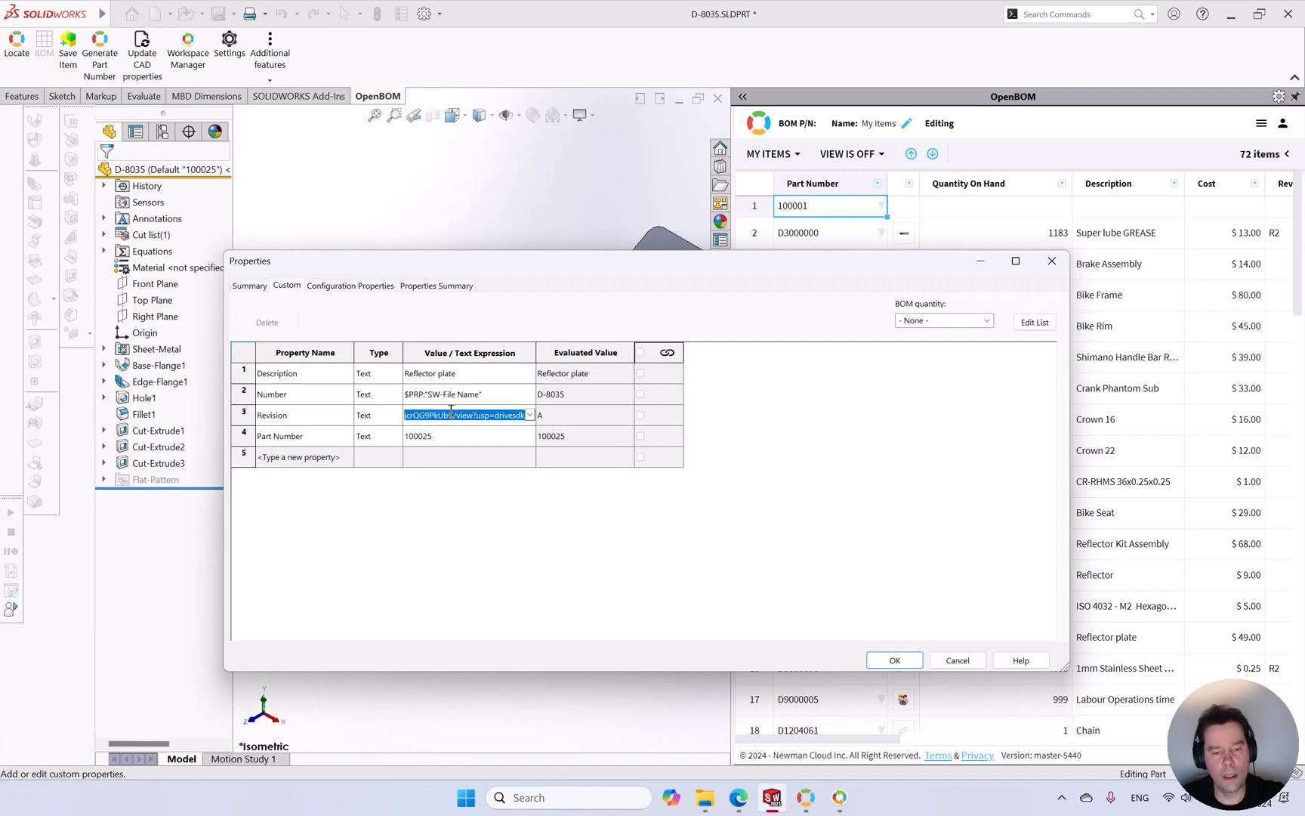
text(B)
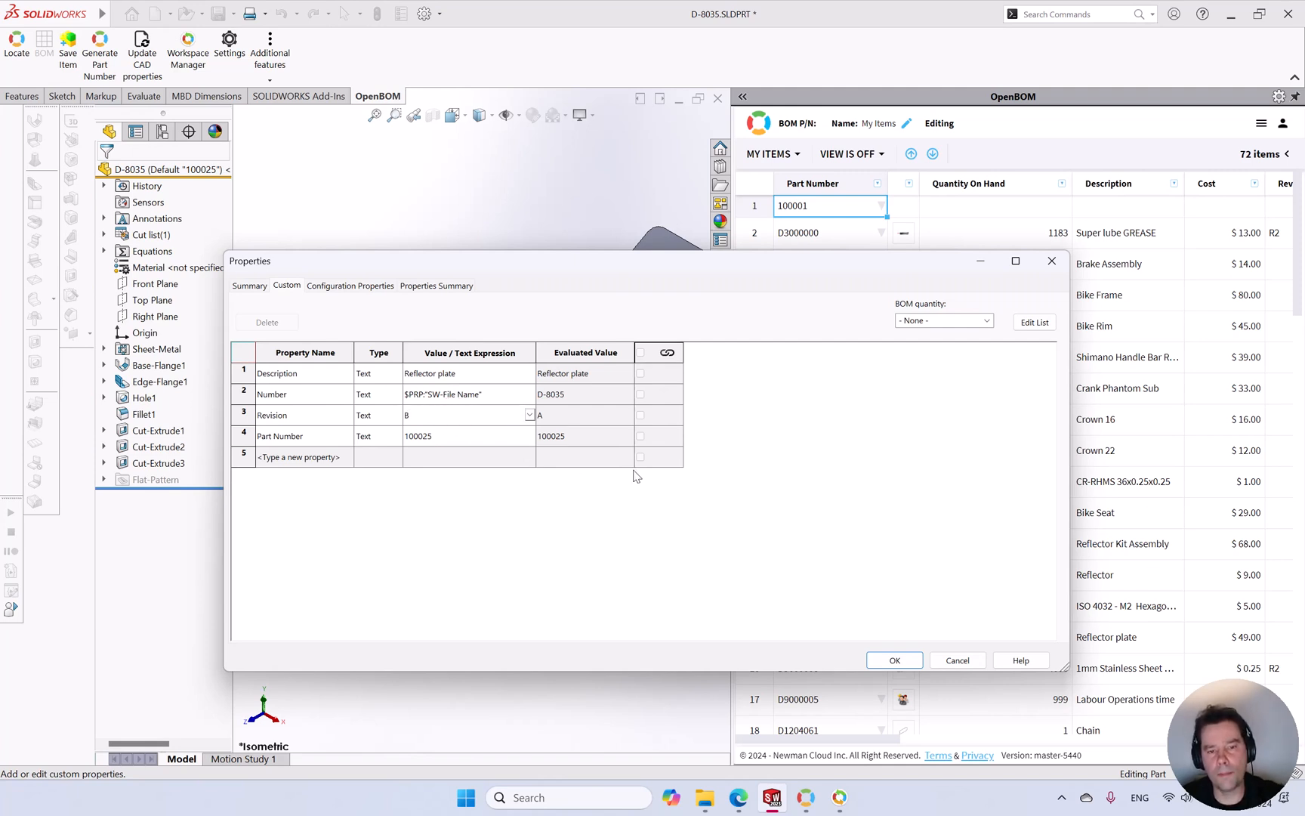
click(896, 660)
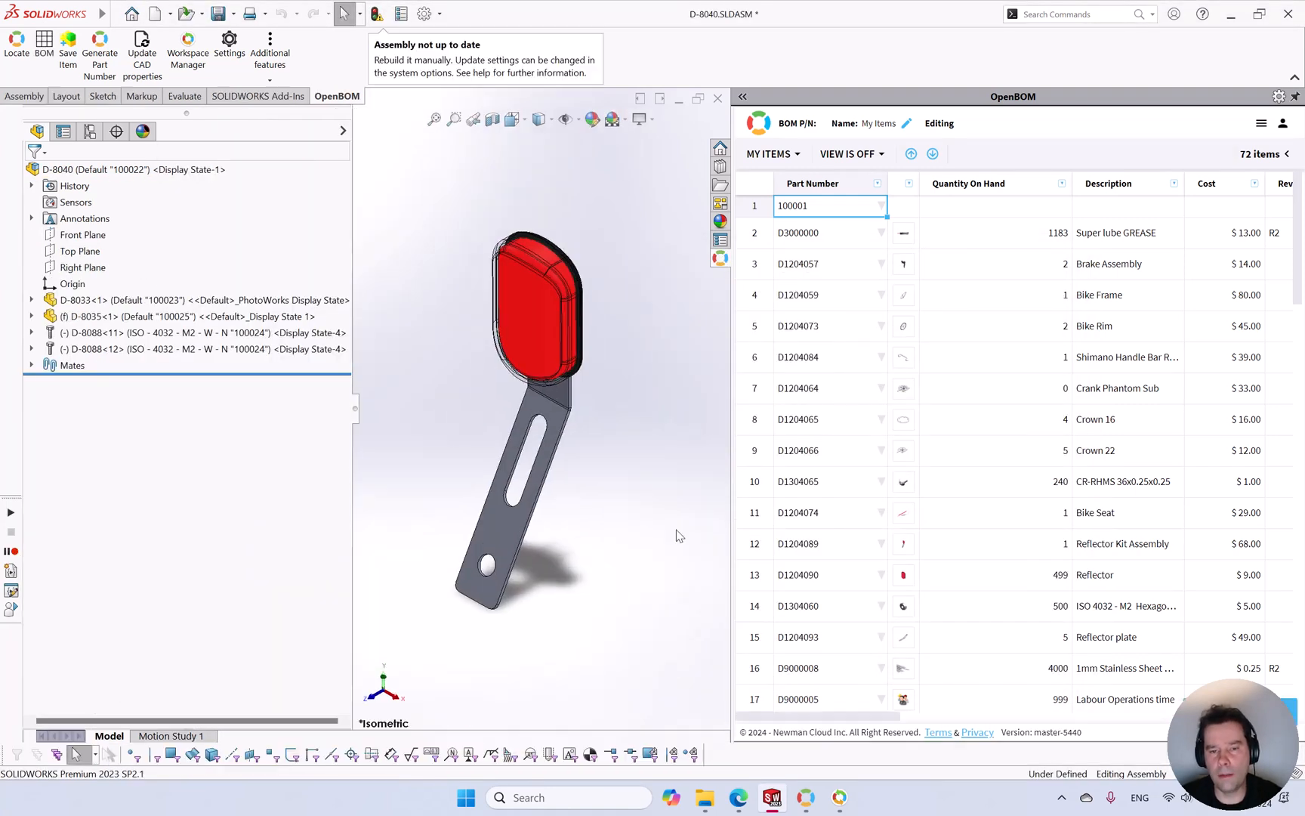
- Add a revision B row to the revision table of the D-8035 drawing without placing a revision symbol
key(ctrl+Tab)
key(ctrl+Tab)
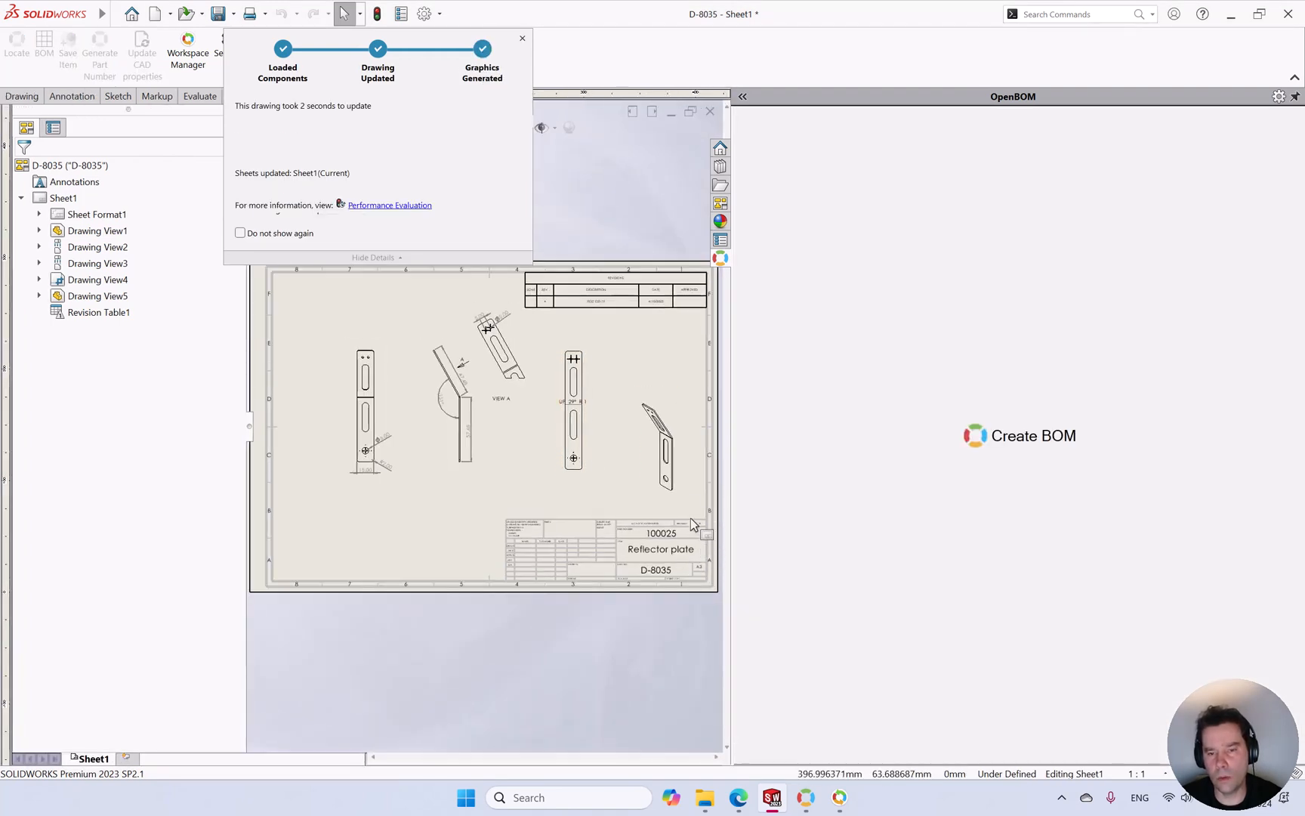
scroll(647, 432, down, 4)
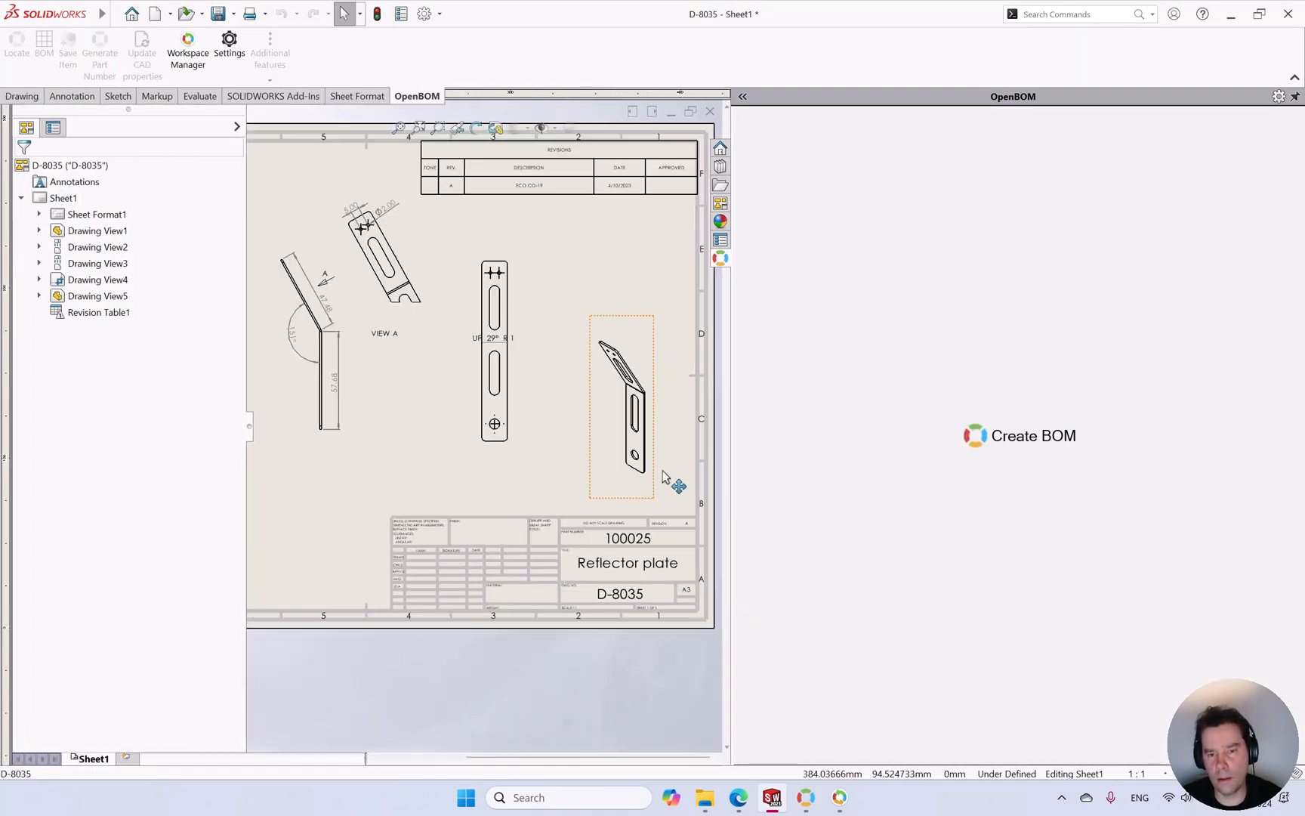
scroll(485, 429, up, 2)
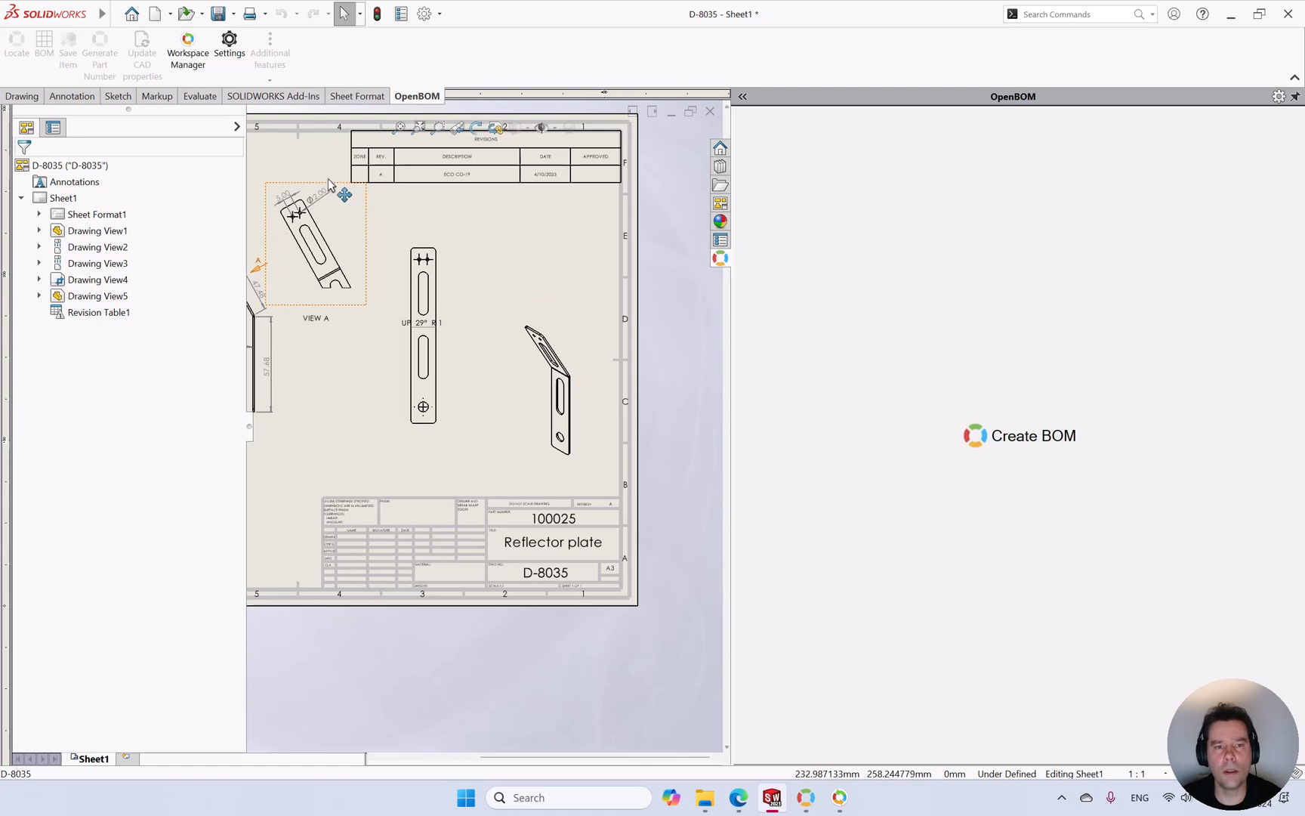
click(359, 182)
right_click(359, 182)
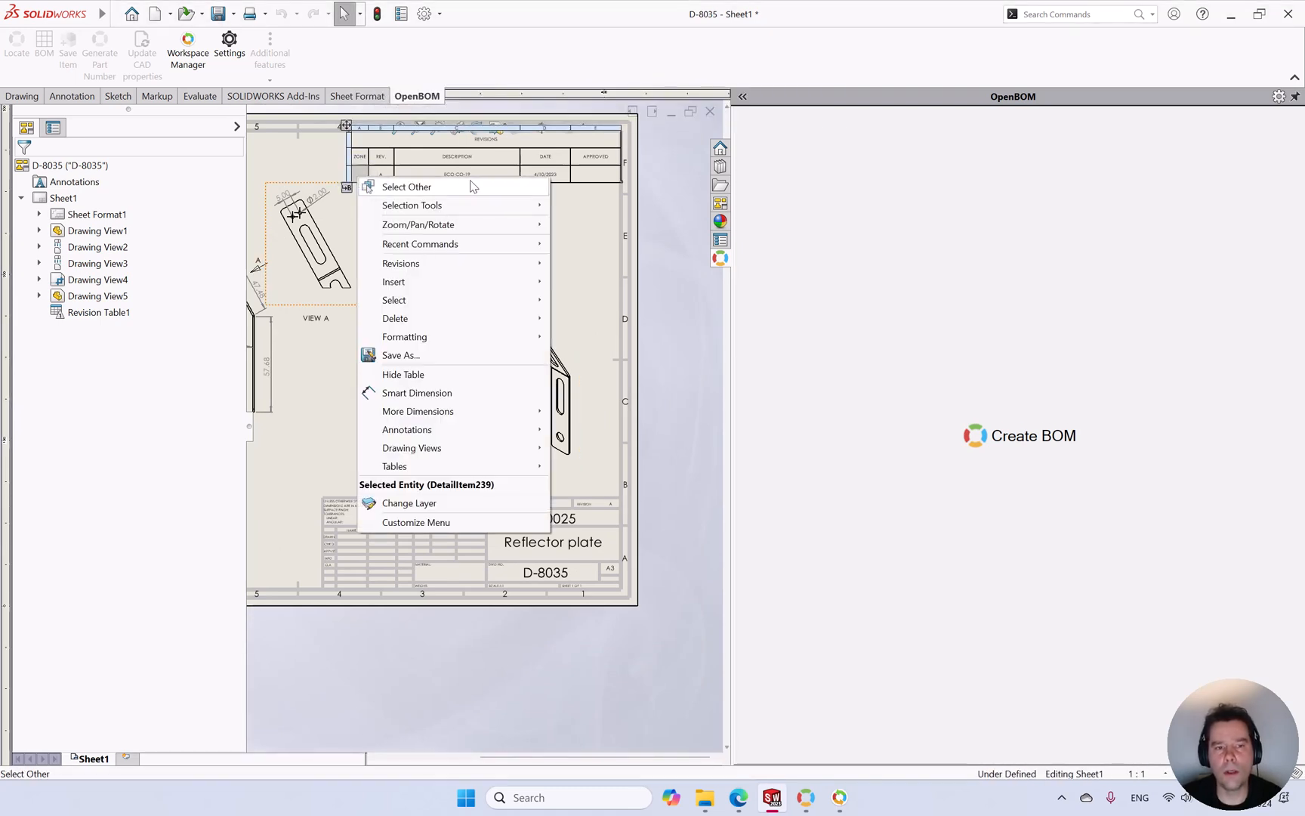
click(398, 144)
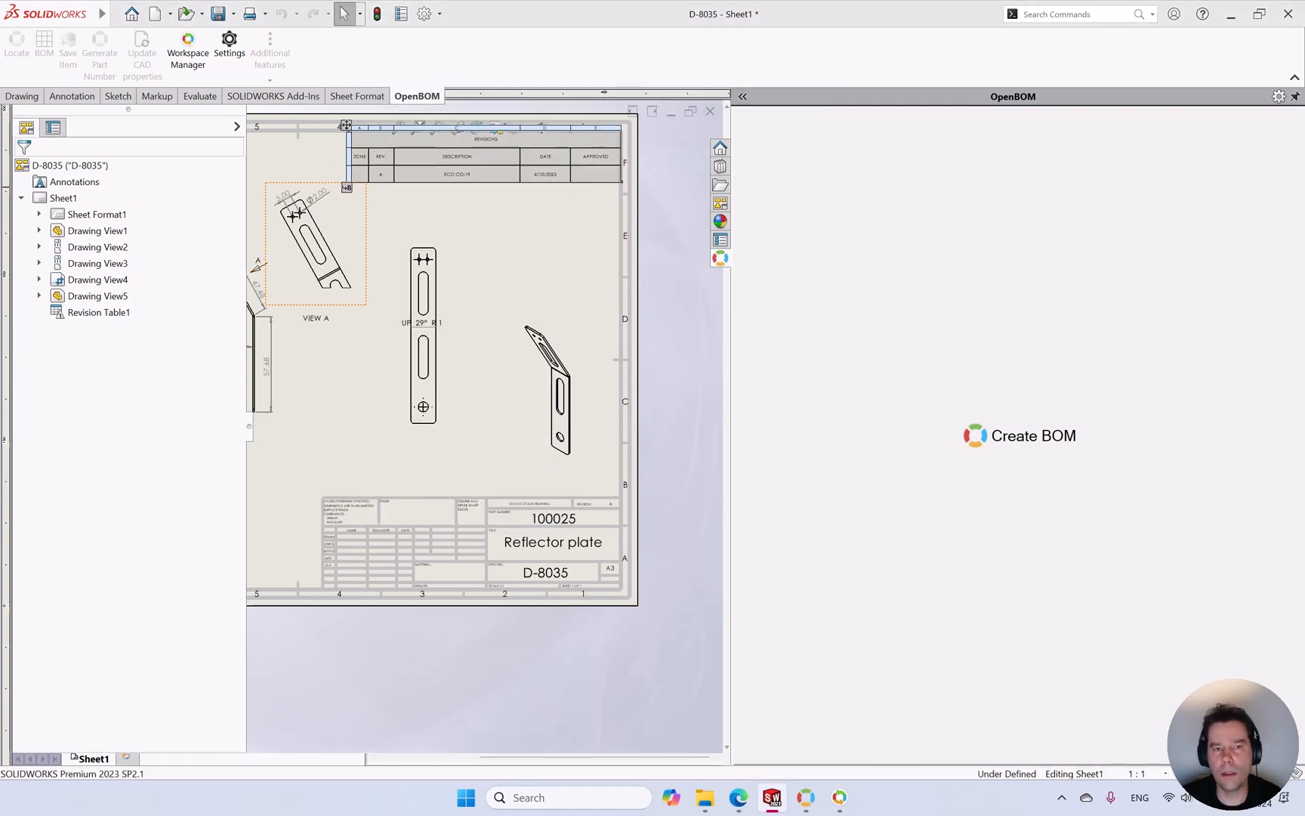
click(347, 188)
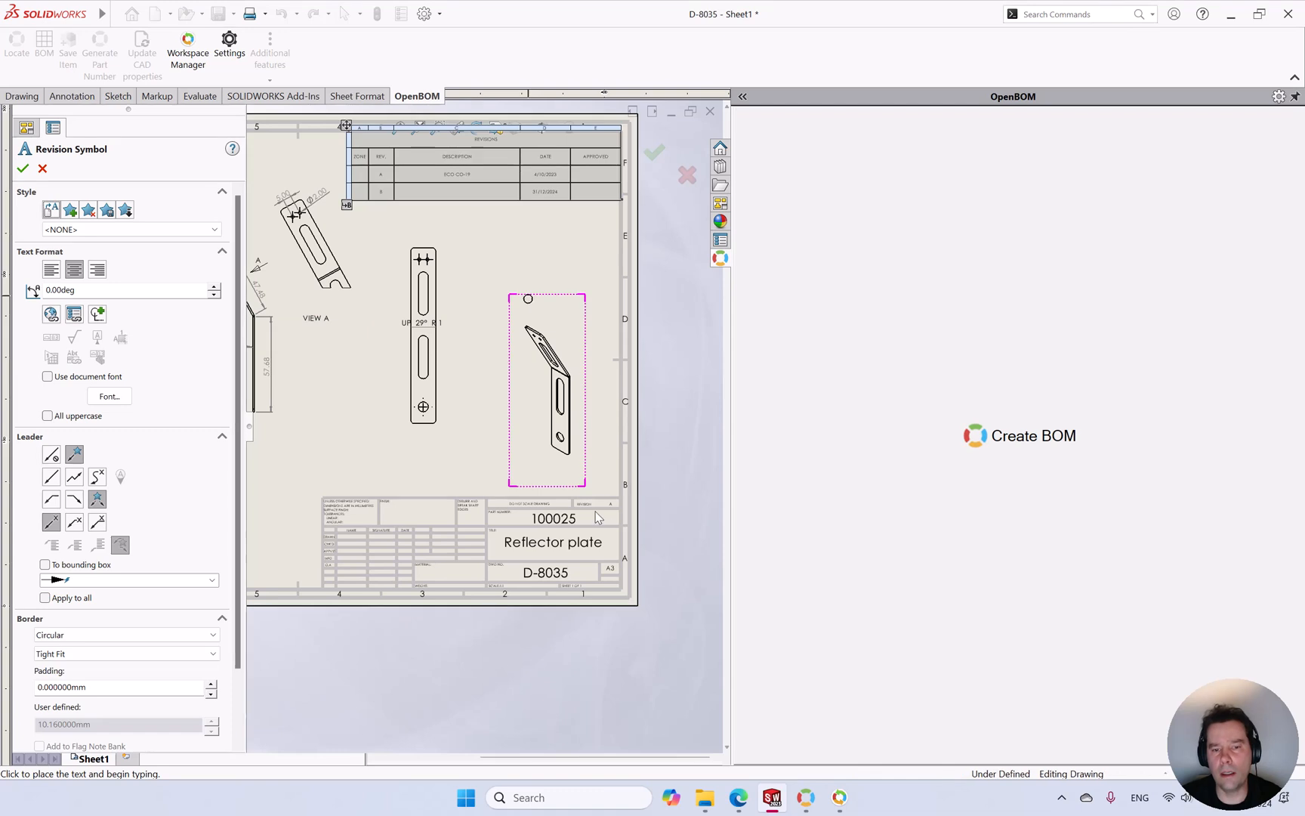
scroll(597, 473, down, 3)
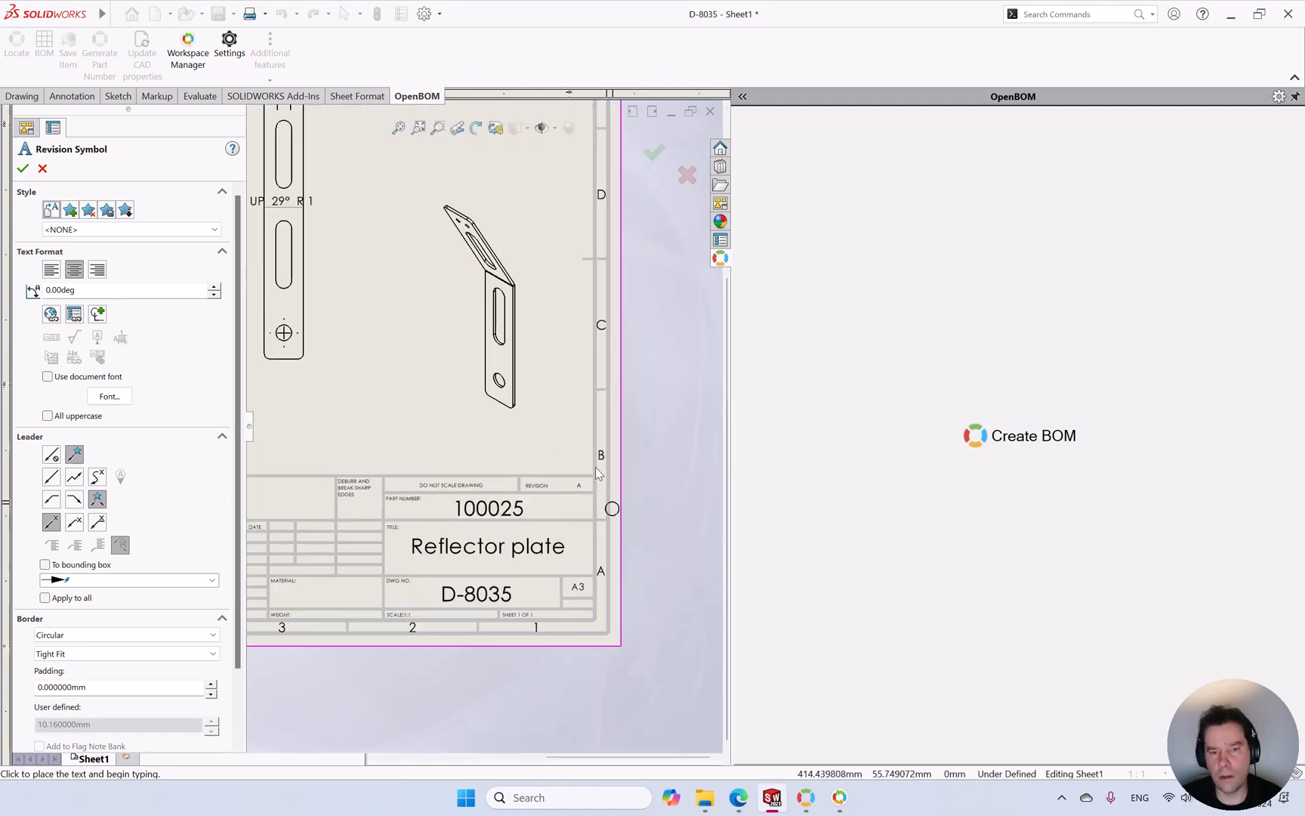
key(Escape)
- Check the revision table and the title block's revision in the D-8035 drawing
click(510, 264)
scroll(377, 323, up, 4)
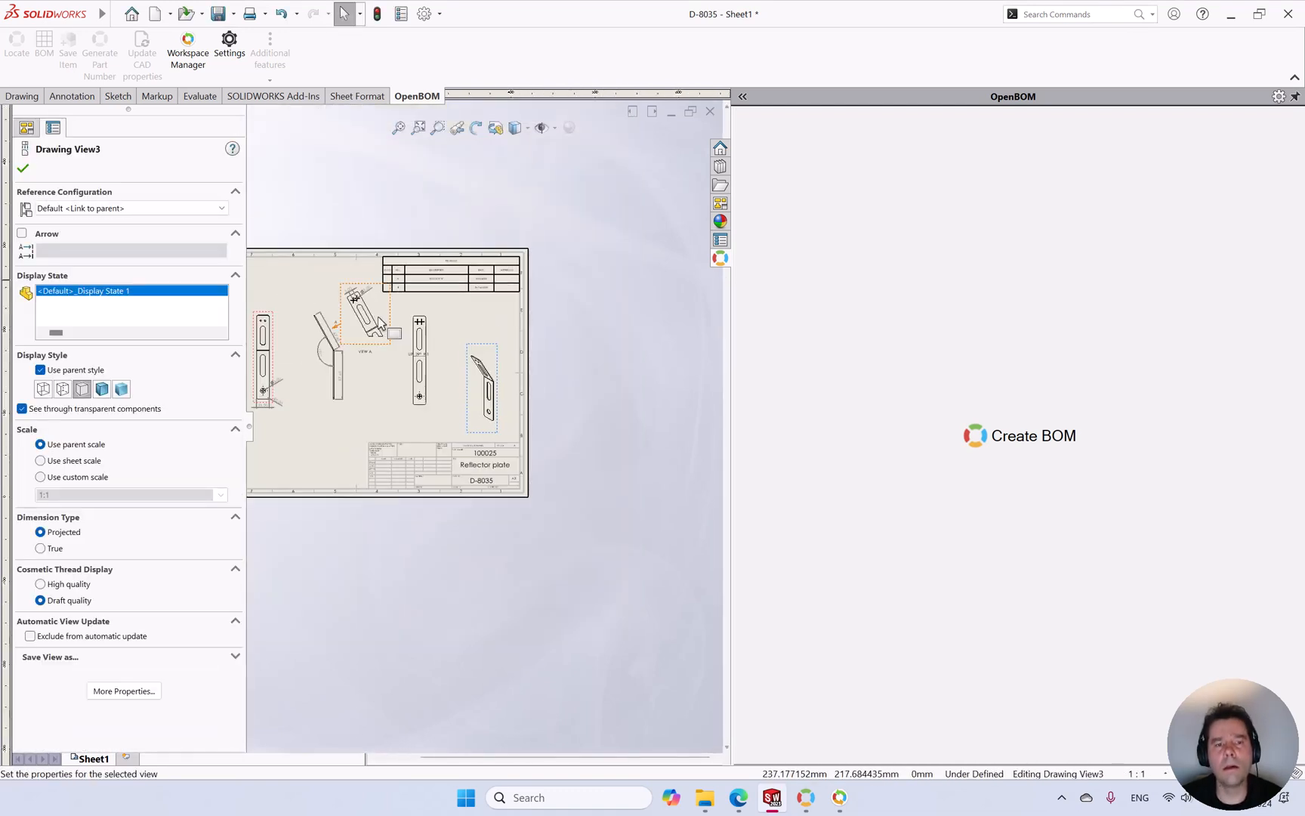
scroll(378, 325, down, 5)
click(597, 407)
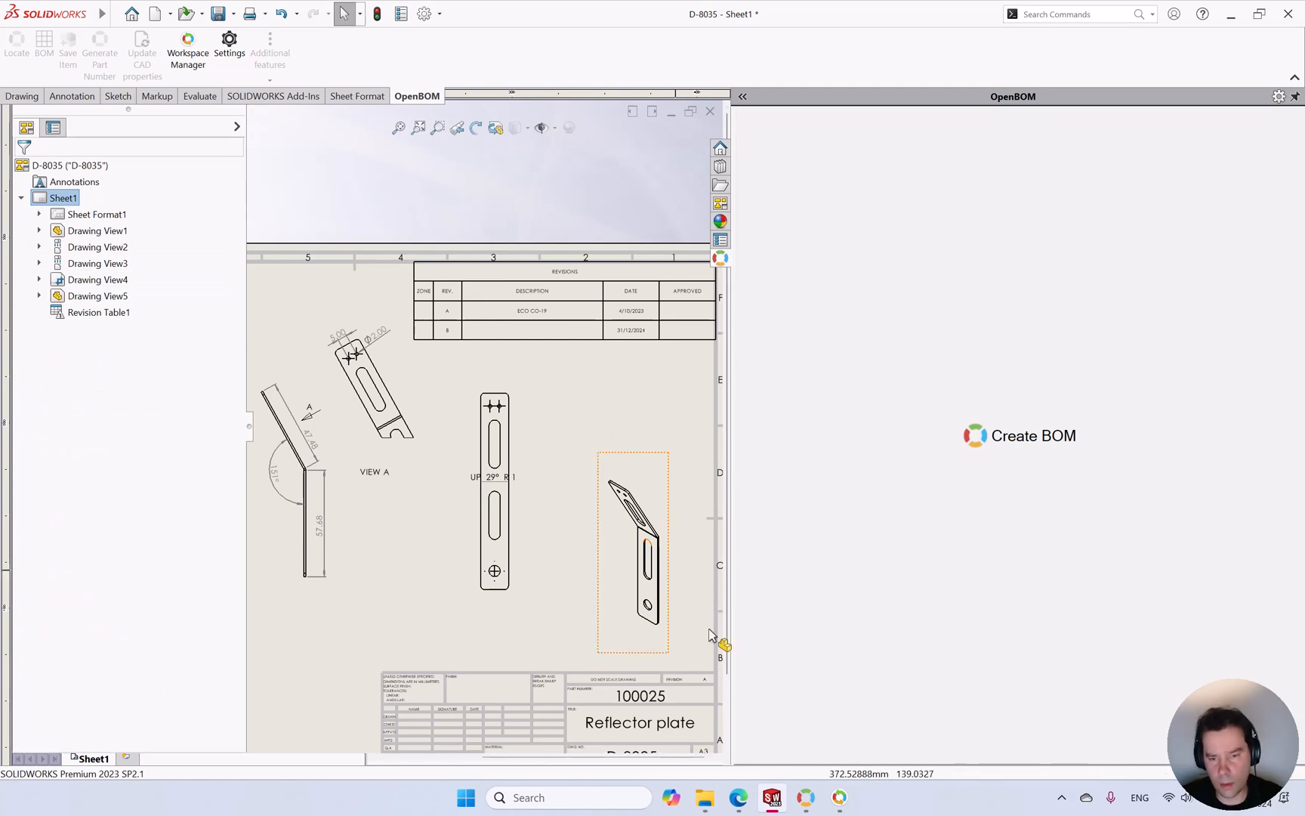
scroll(700, 664, down, 3)
scroll(615, 591, down, 2)
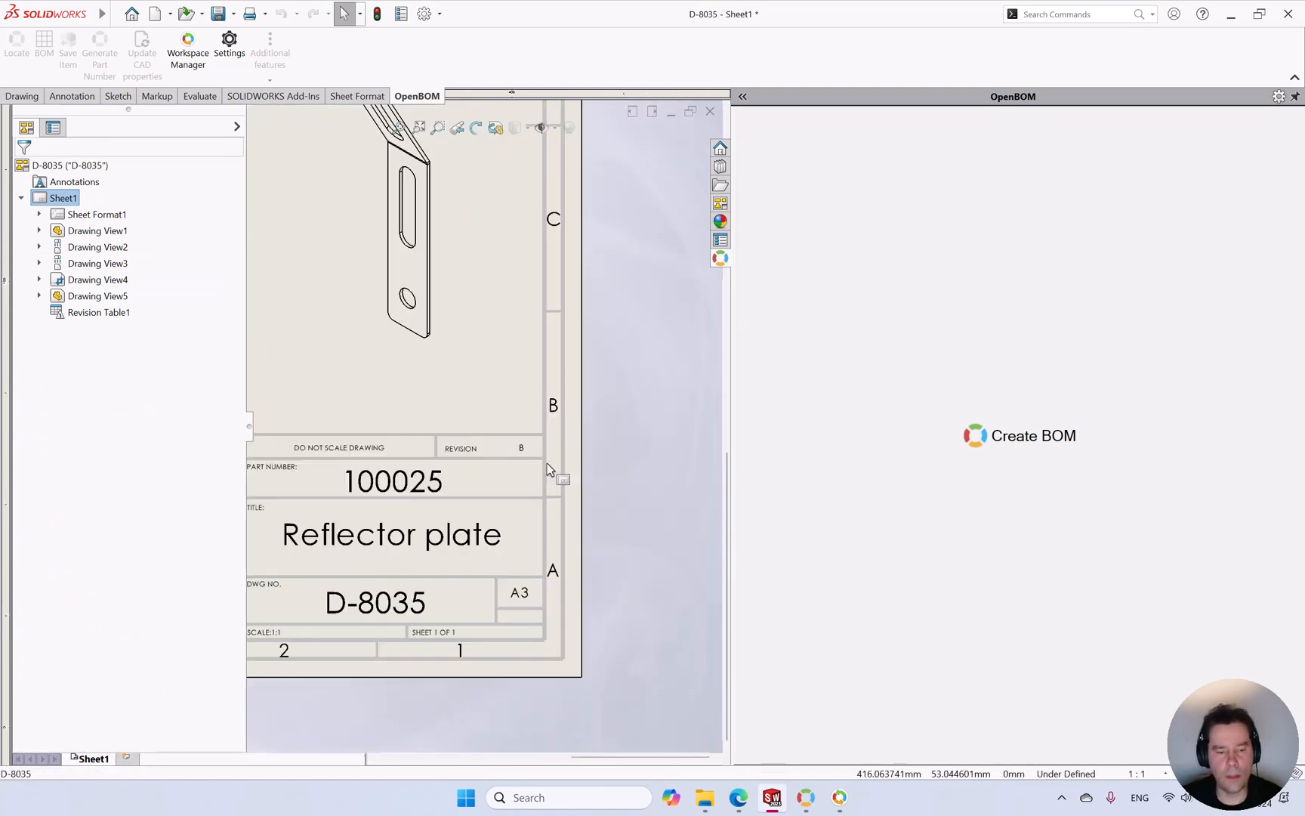
key(f)
- Add a revision B row to the D-8040 drawing's revision table and place its symbol between the side and isometric views
key(ctrl+Tab)
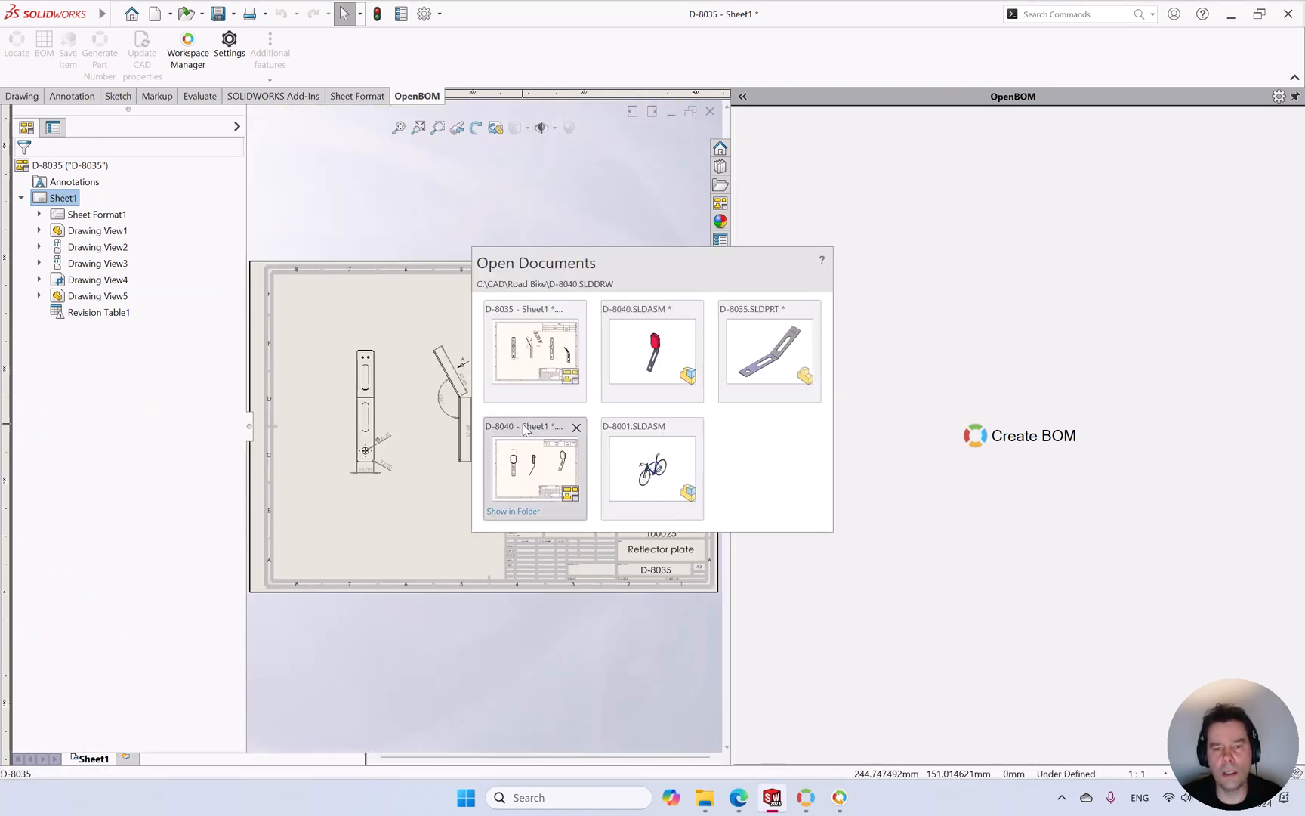
click(526, 429)
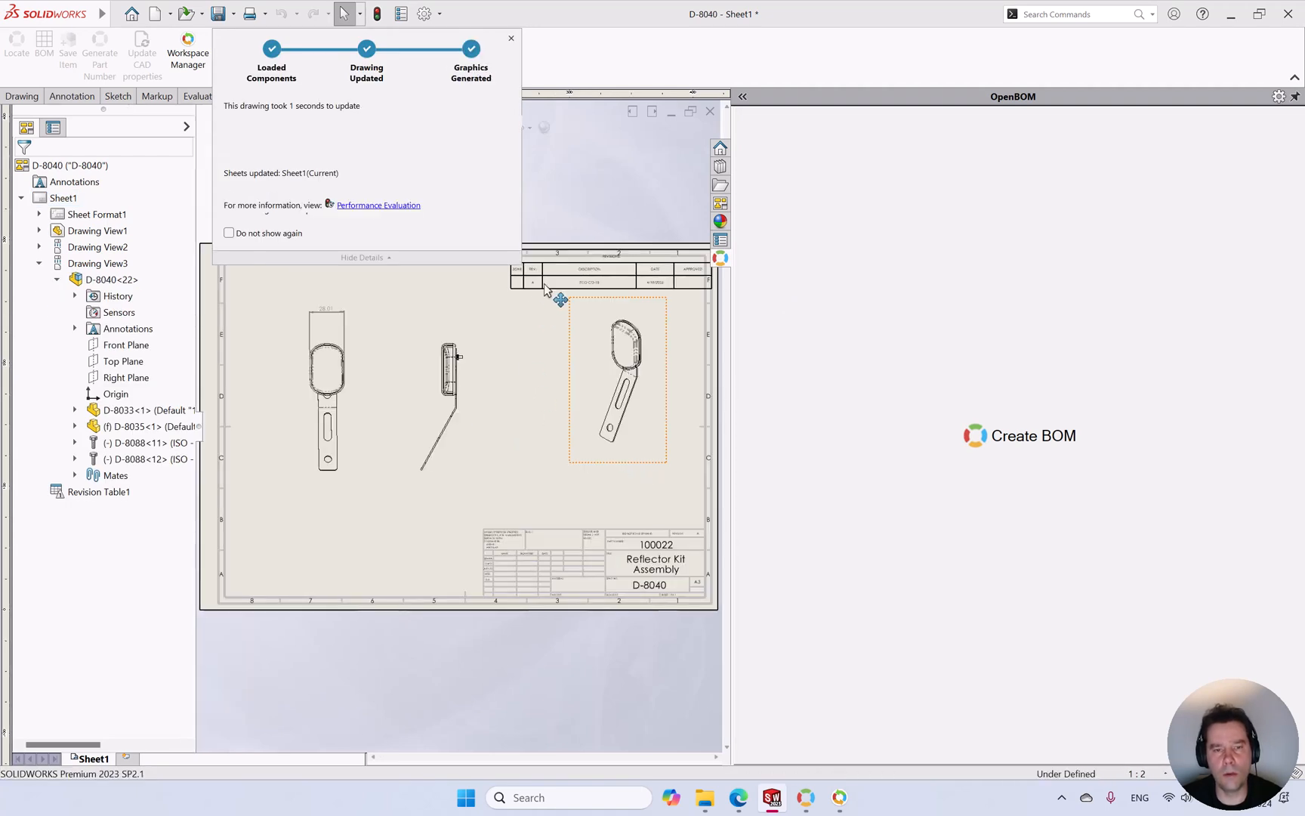
click(502, 297)
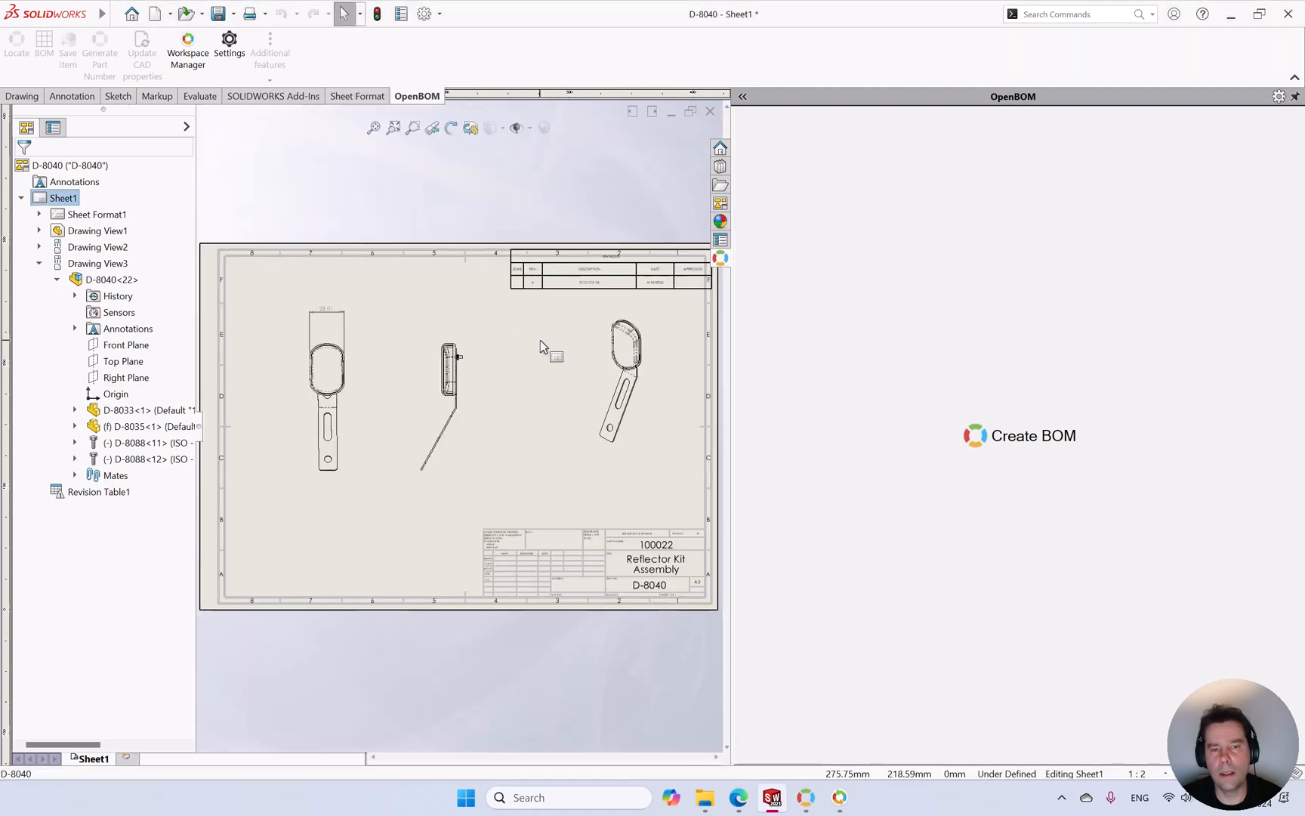
click(518, 296)
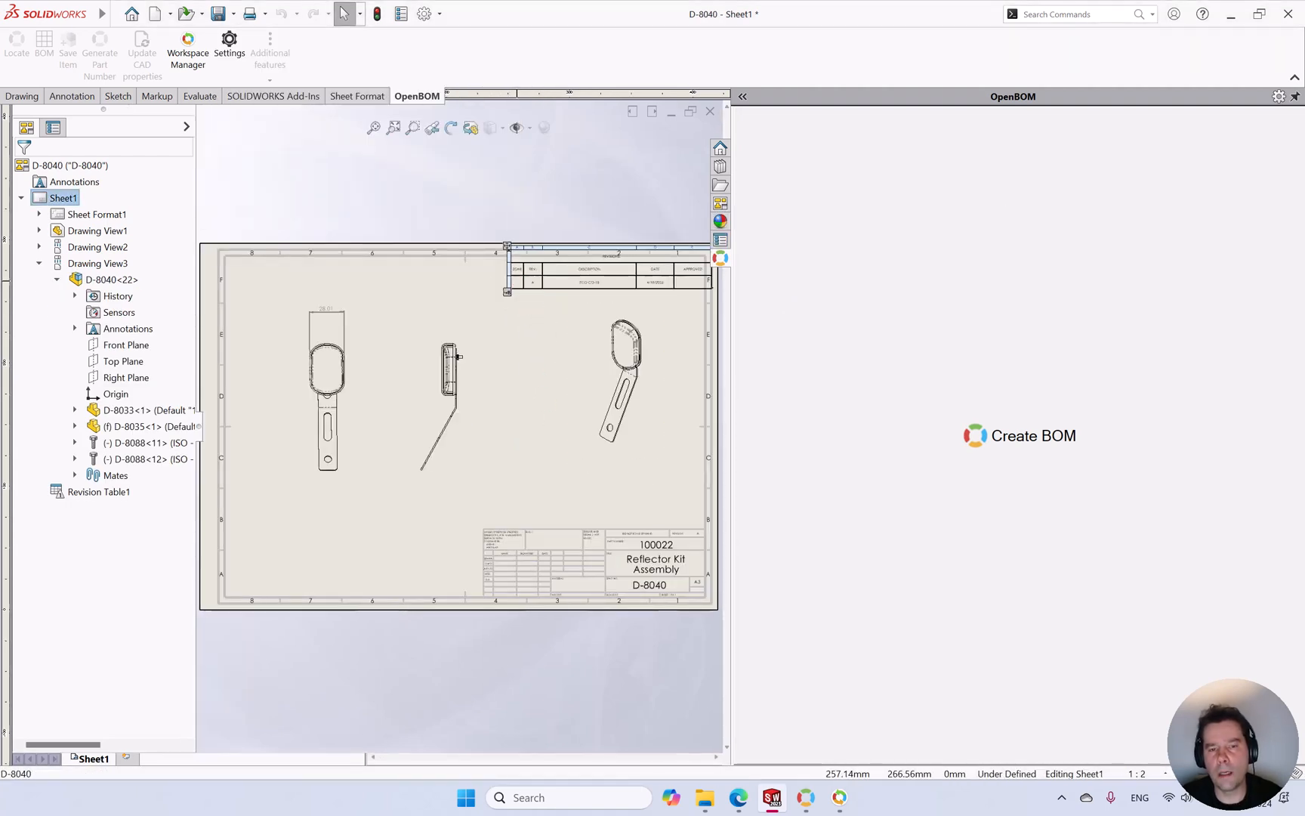
click(508, 300)
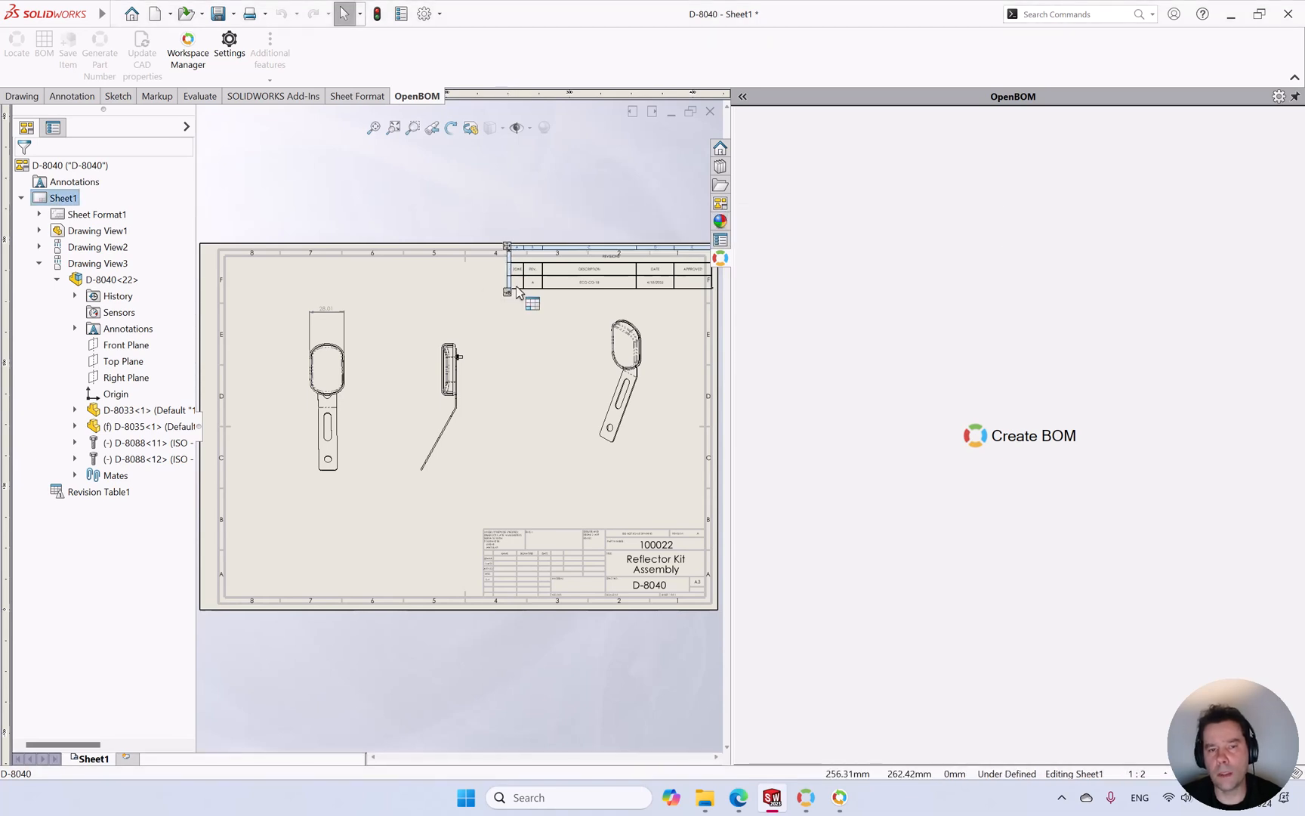
scroll(523, 268, down, 3)
click(484, 334)
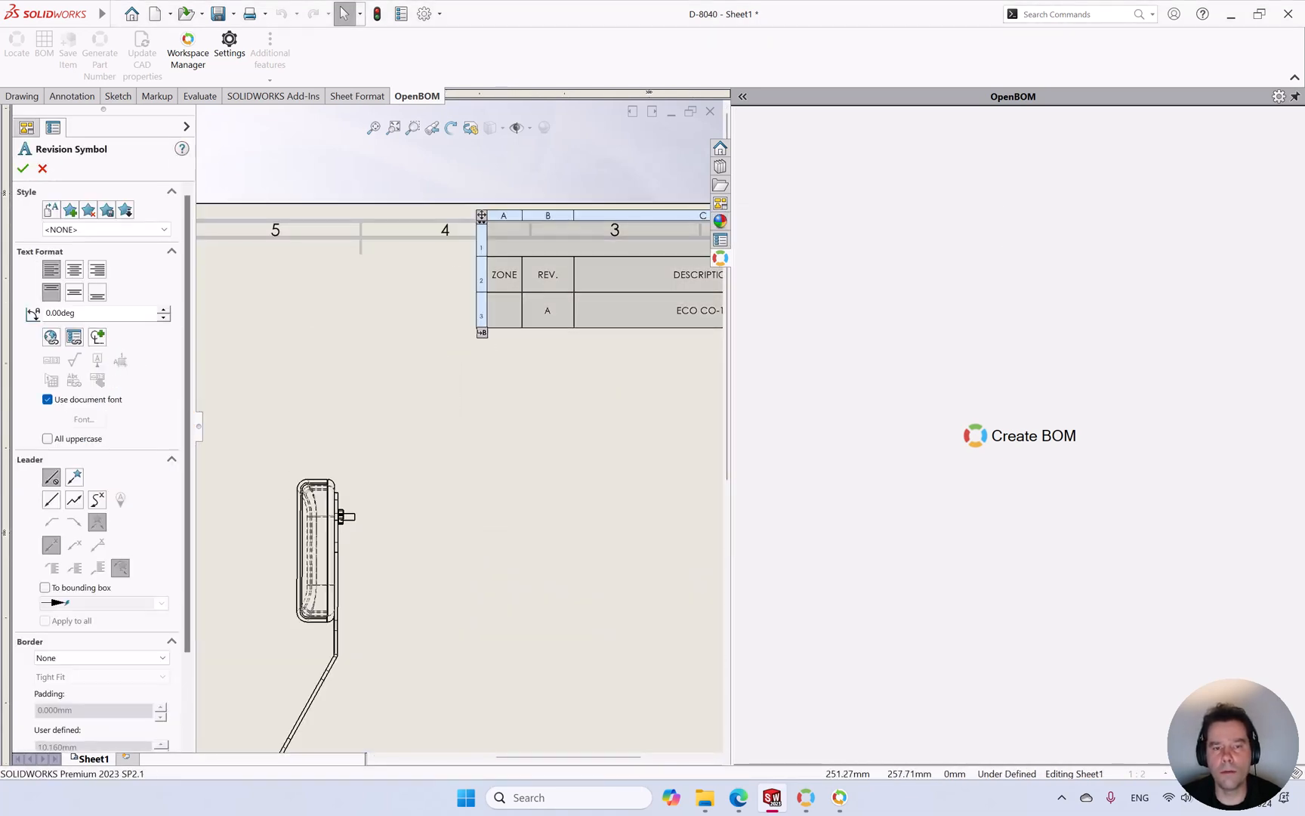
click(564, 484)
- Place a second revision B symbol above the title block of the D-8040 drawing and end symbol placement
scroll(646, 554, down, 2)
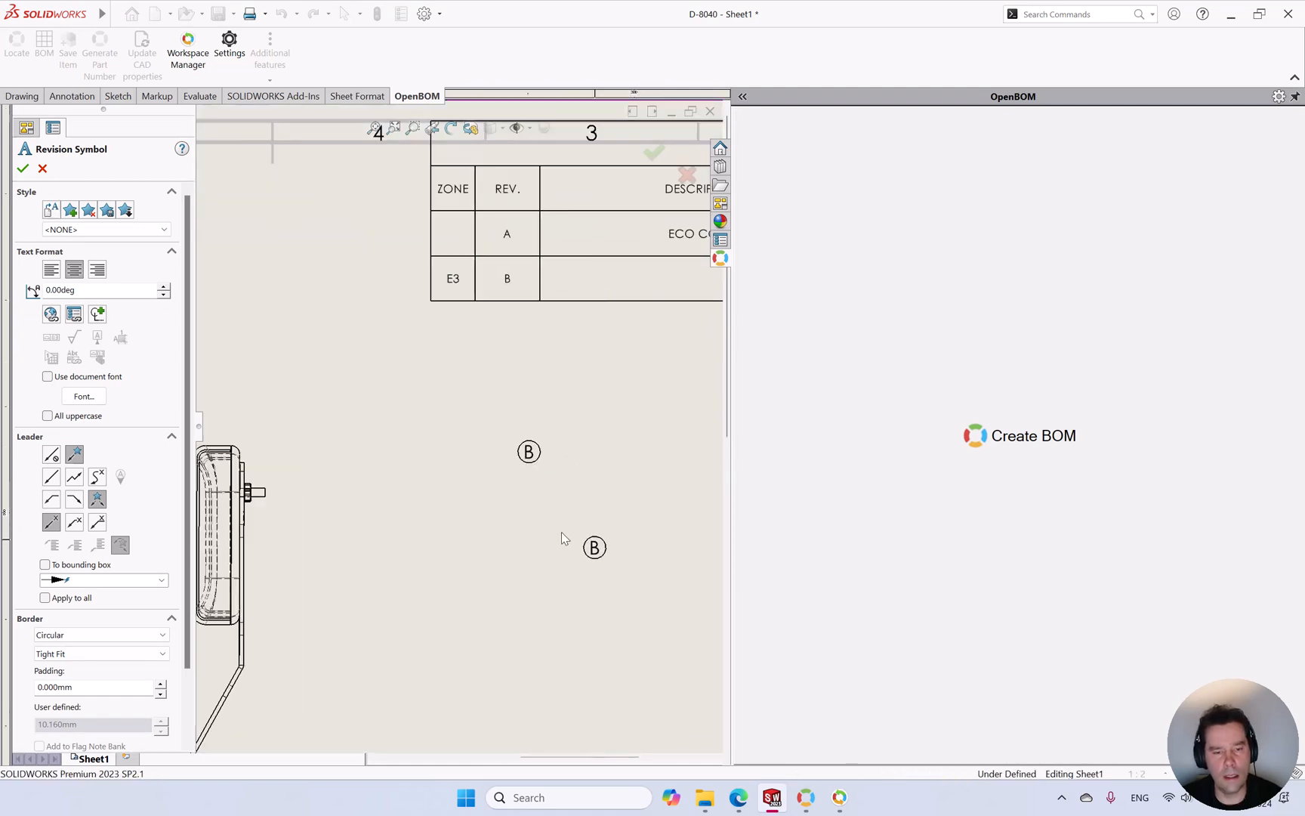
scroll(606, 577, down, 2)
key(f)
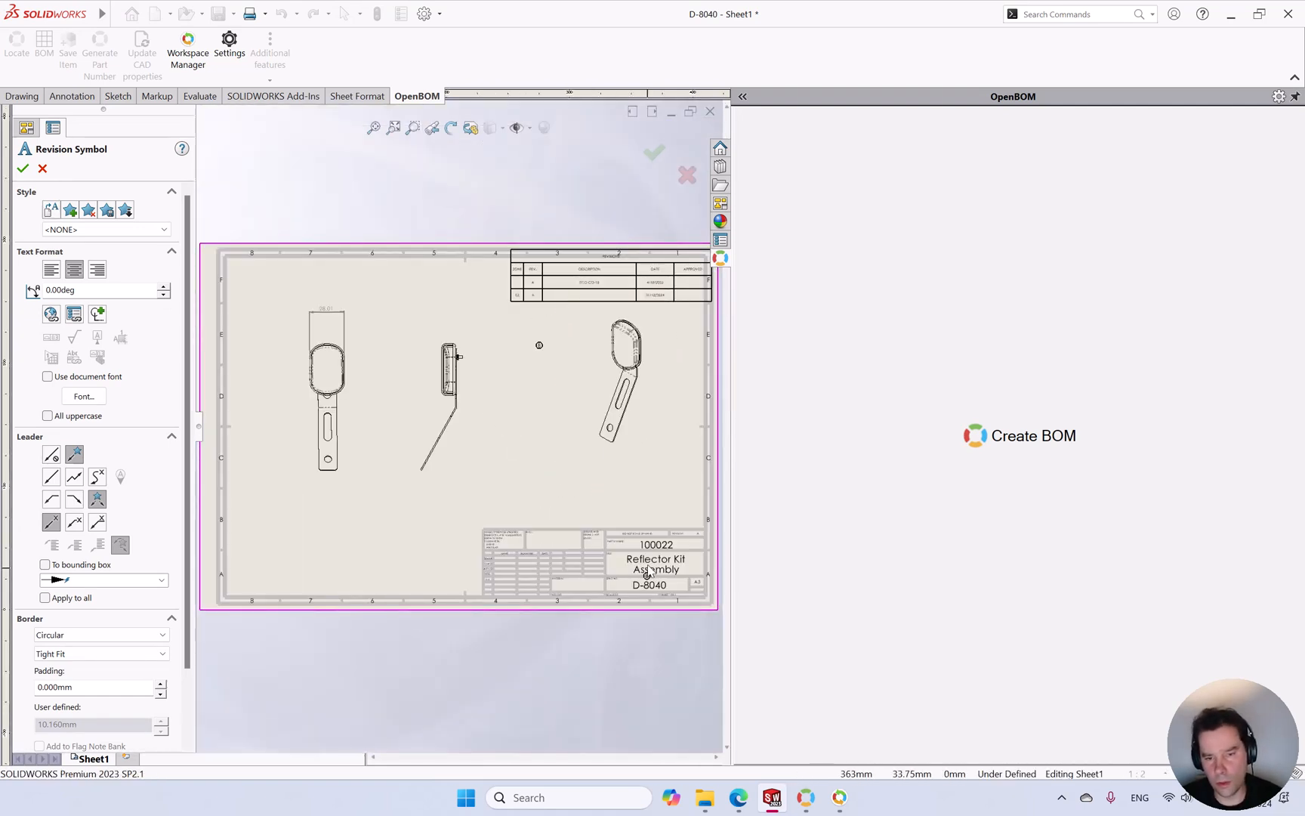
scroll(646, 565, down, 4)
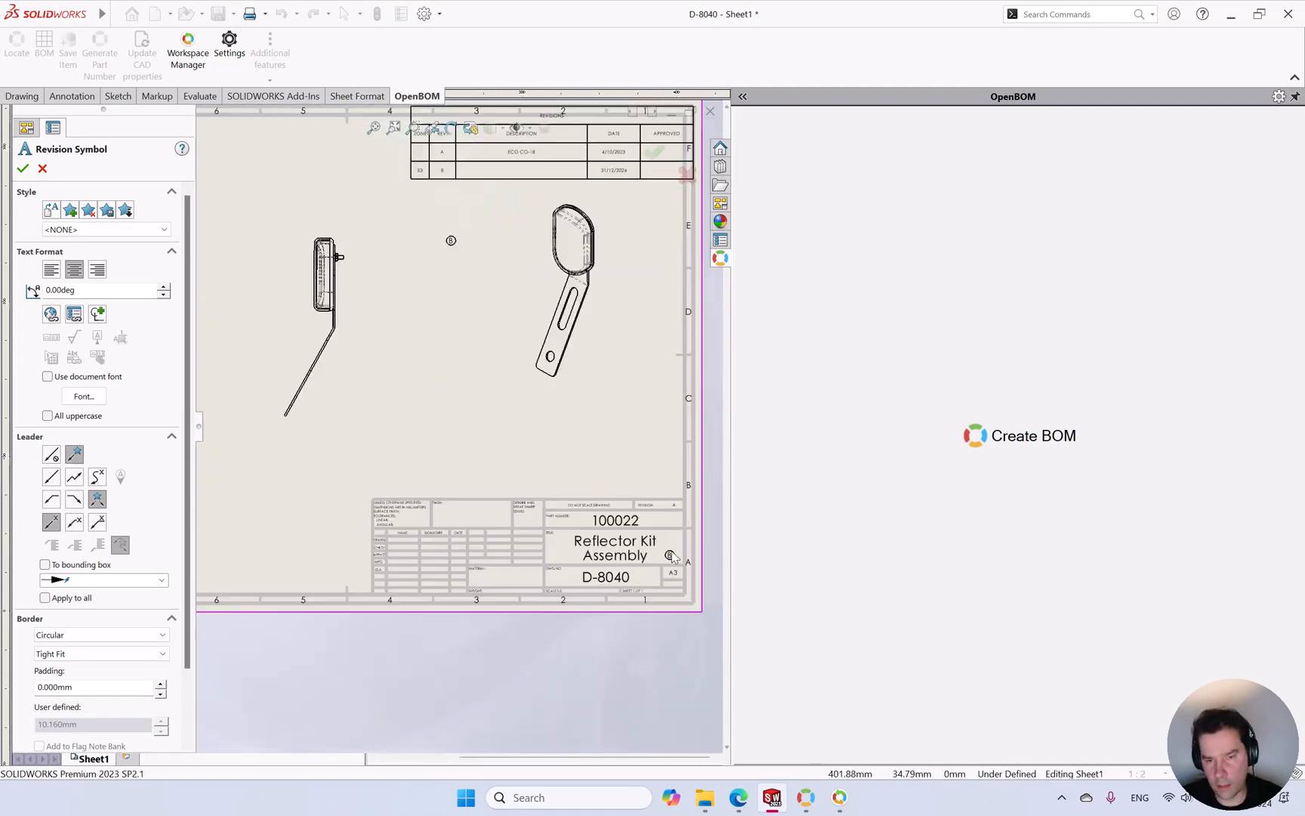
click(576, 390)
key(Escape)
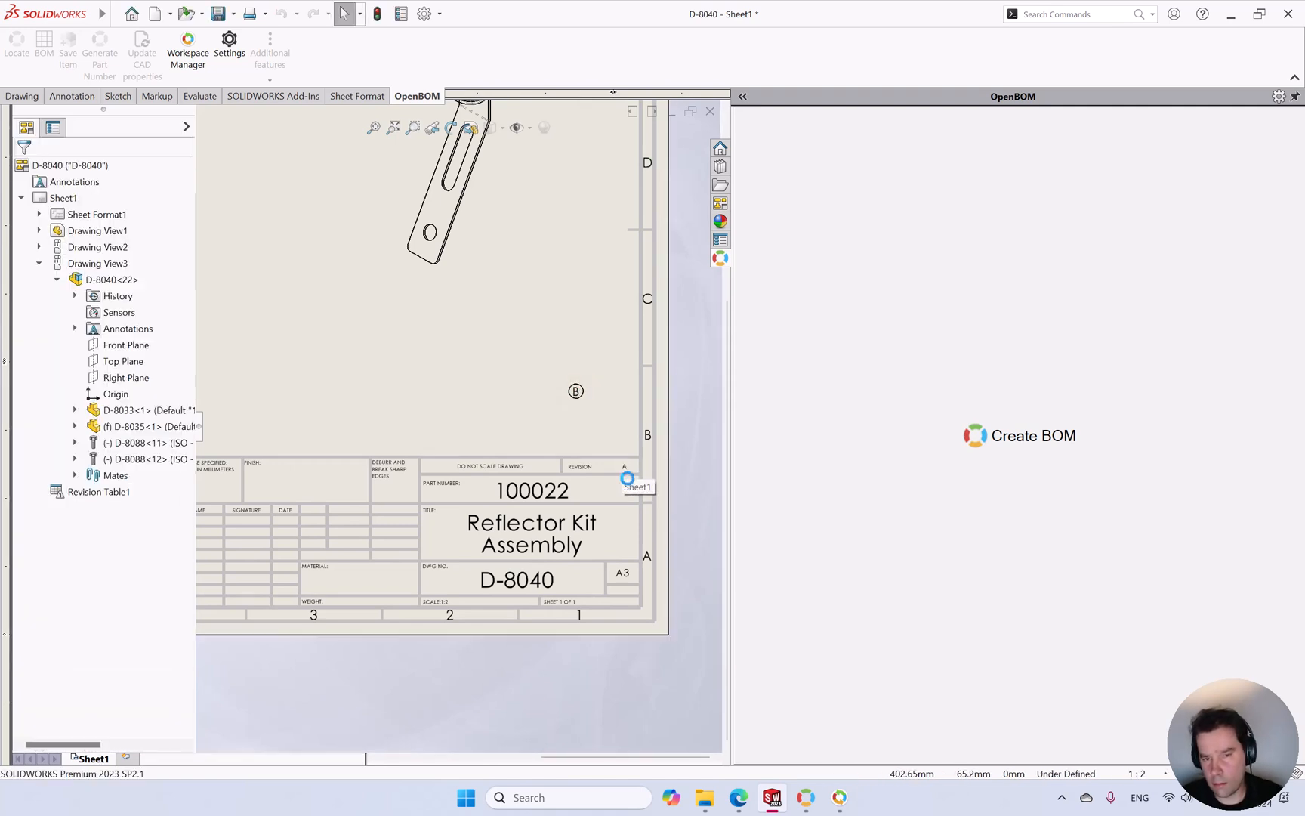
- Check the D-8040 title block's revision, and save the drawing together with the modified D-8035 part and D-8040 assembly
scroll(616, 484, up, 2)
scroll(534, 460, down, 5)
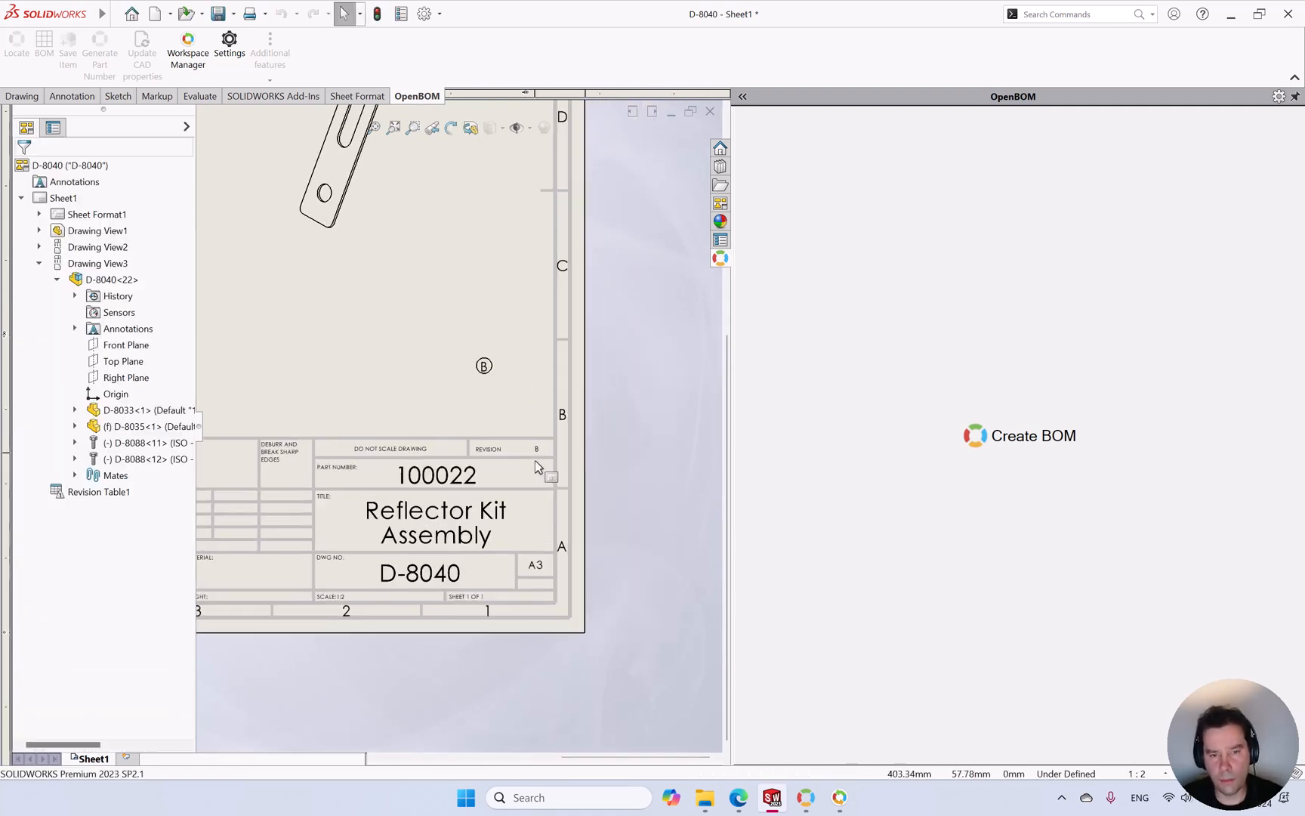
key(f)
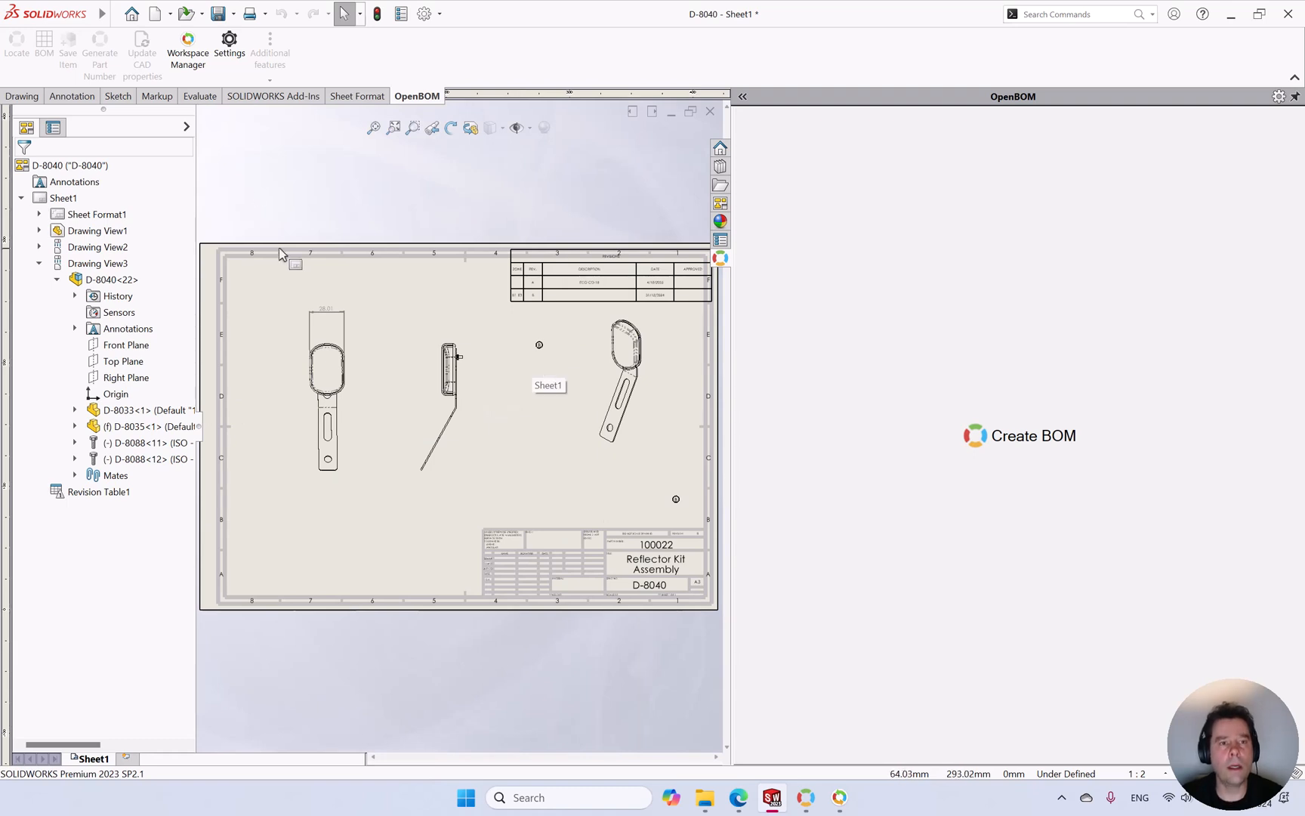
click(219, 14)
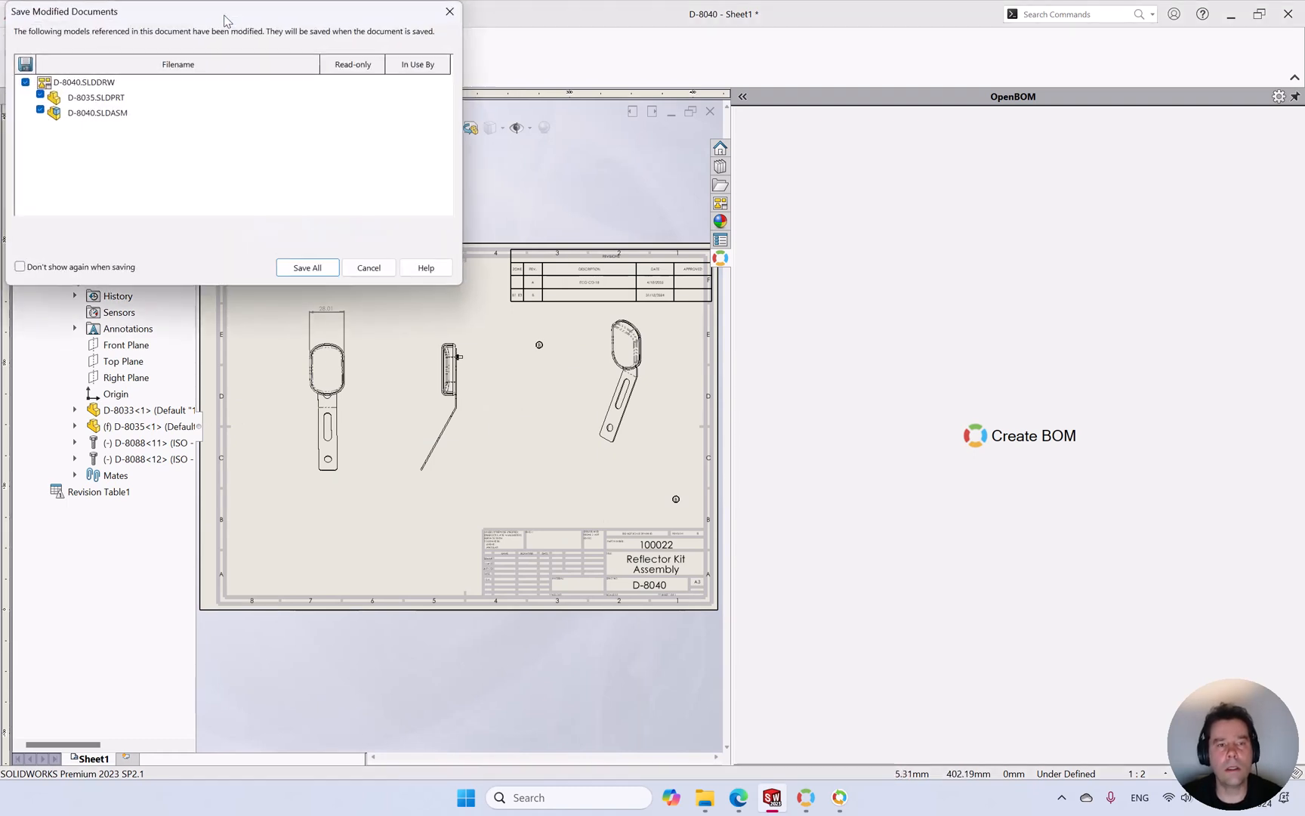
click(307, 269)
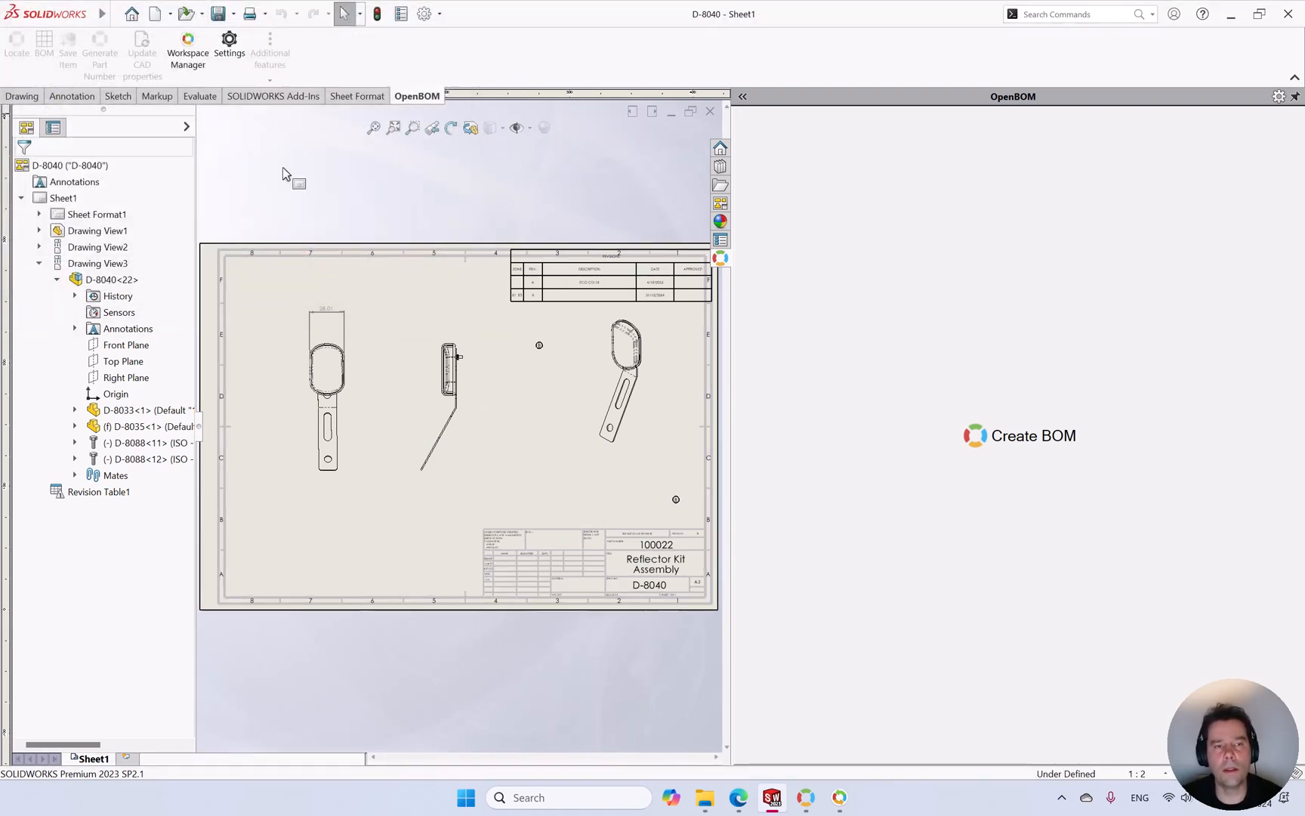
- Run Smart Sync on the Road Bike project in OpenBOM Workspace Manager and open that project in the browser
click(187, 46)
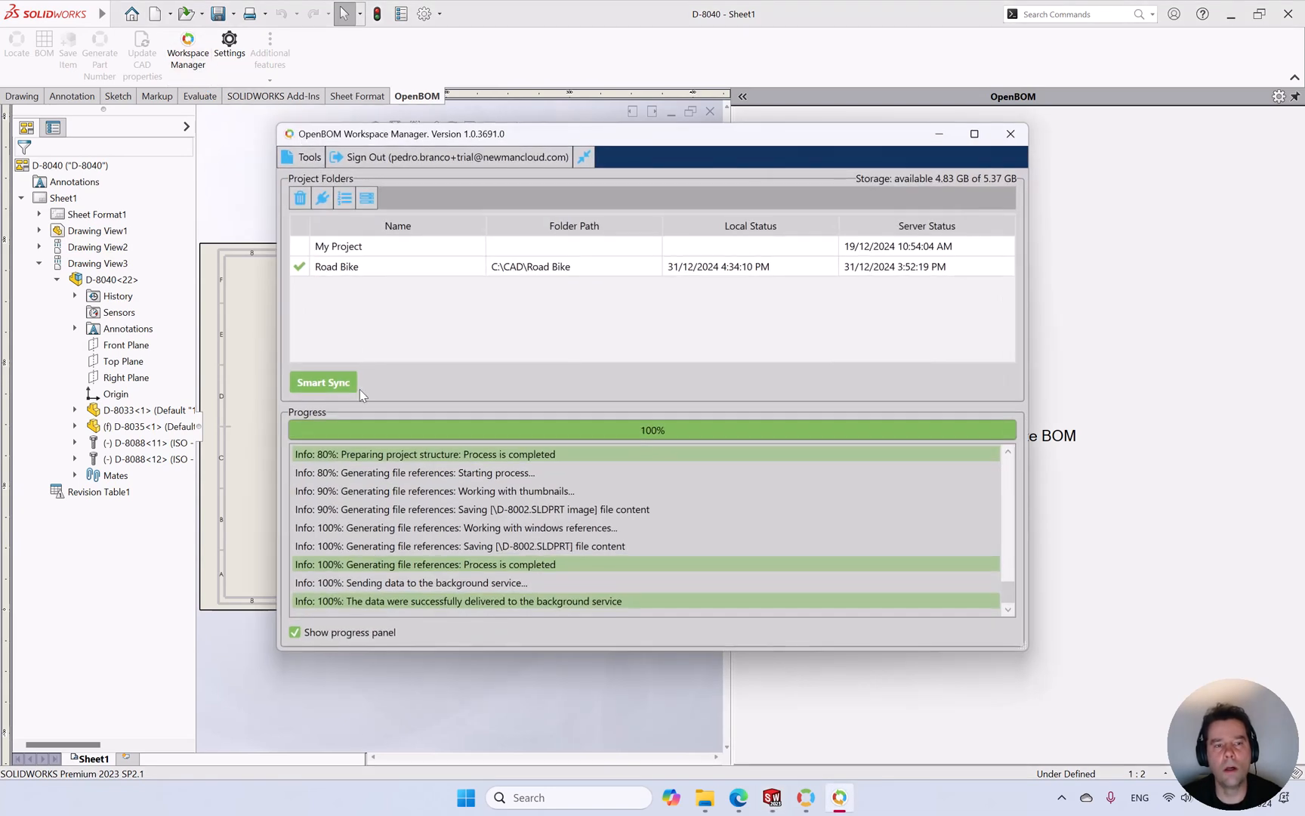
click(337, 383)
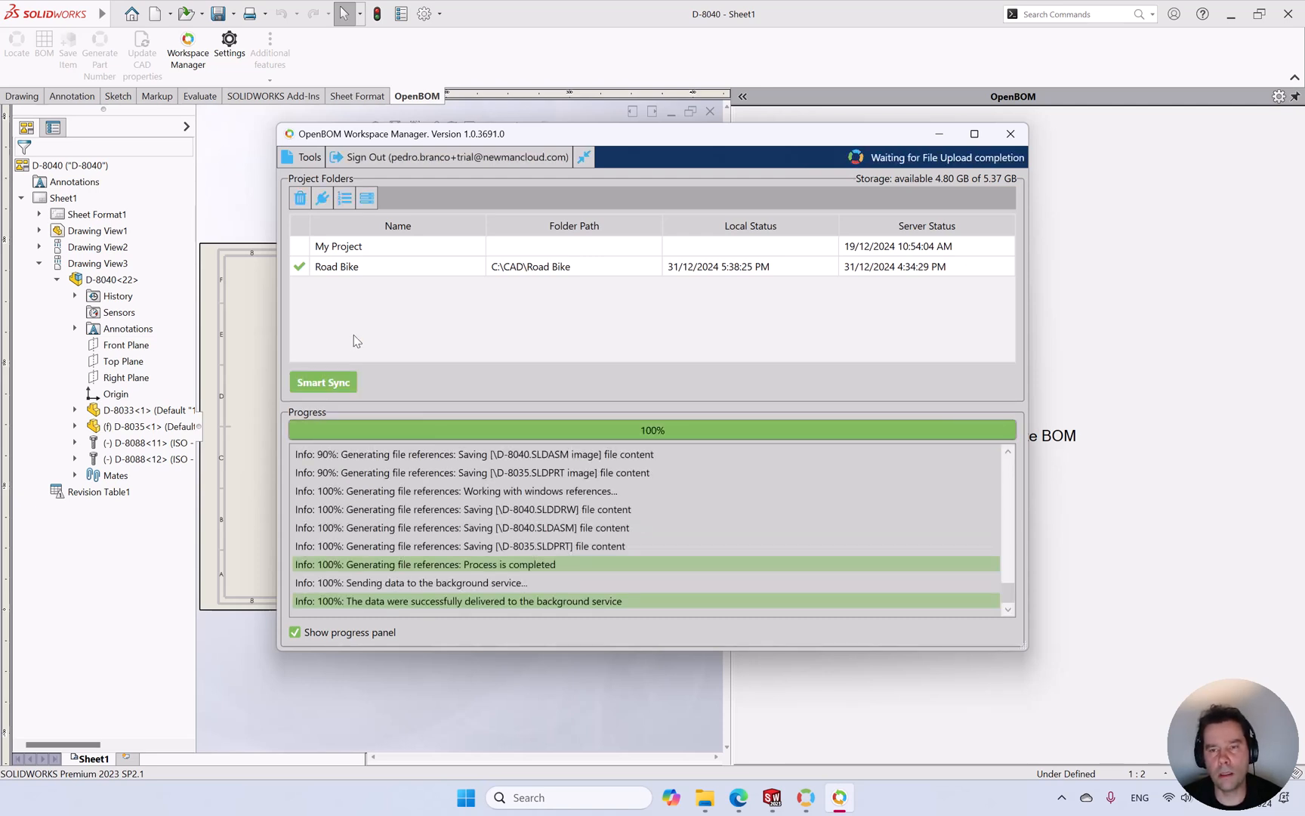
right_click(351, 269)
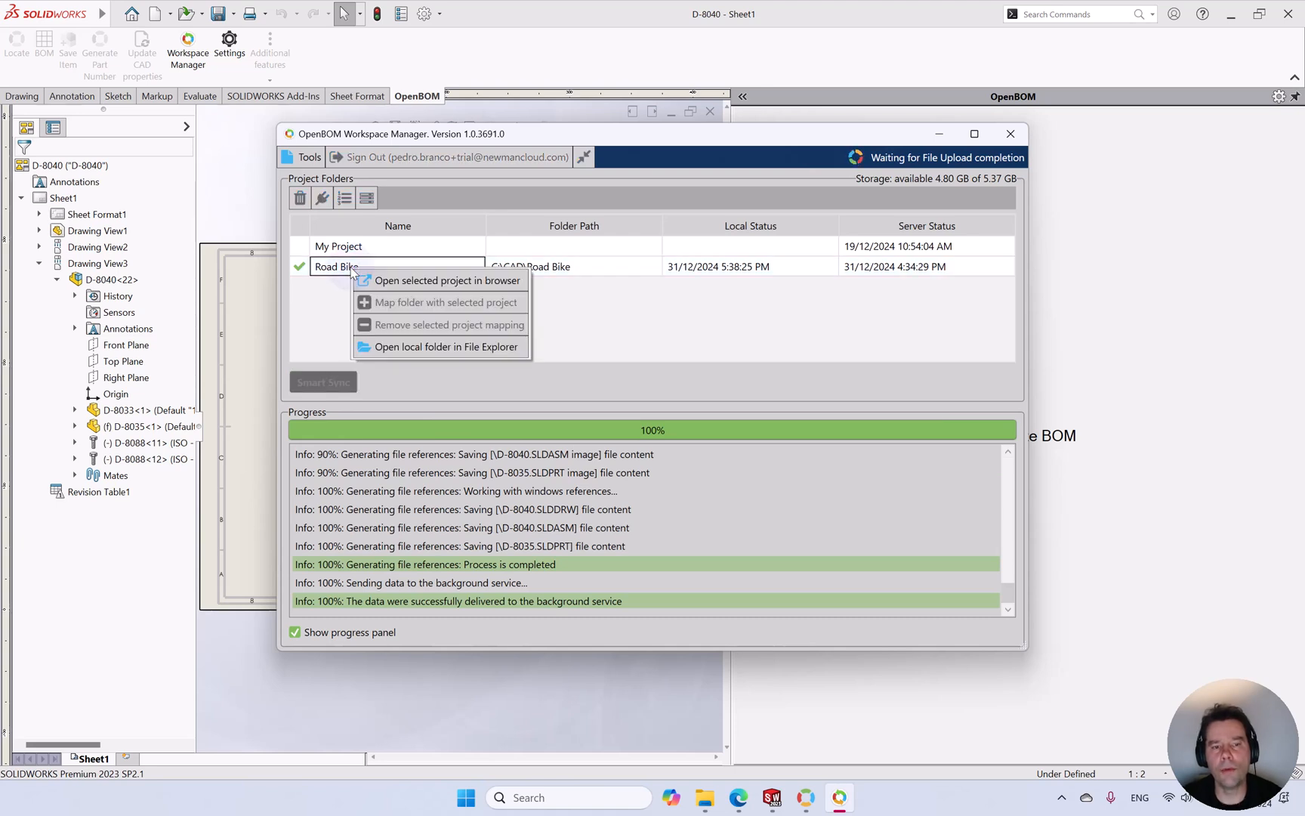
click(451, 281)
click(778, 529)
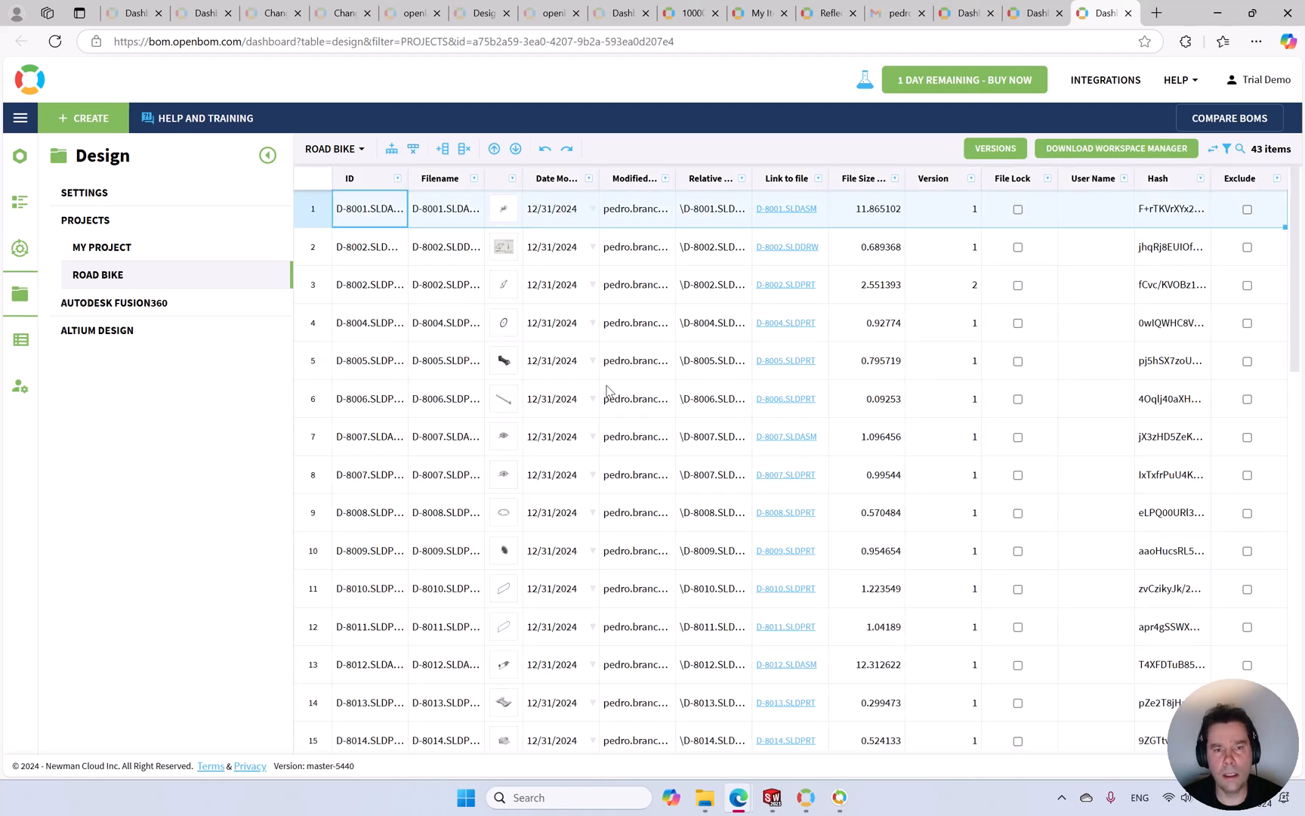
- Review the version history of D-8035.SLDPRT in the Road Bike project and compare the thumbnails of its versions
scroll(608, 389, down, 14)
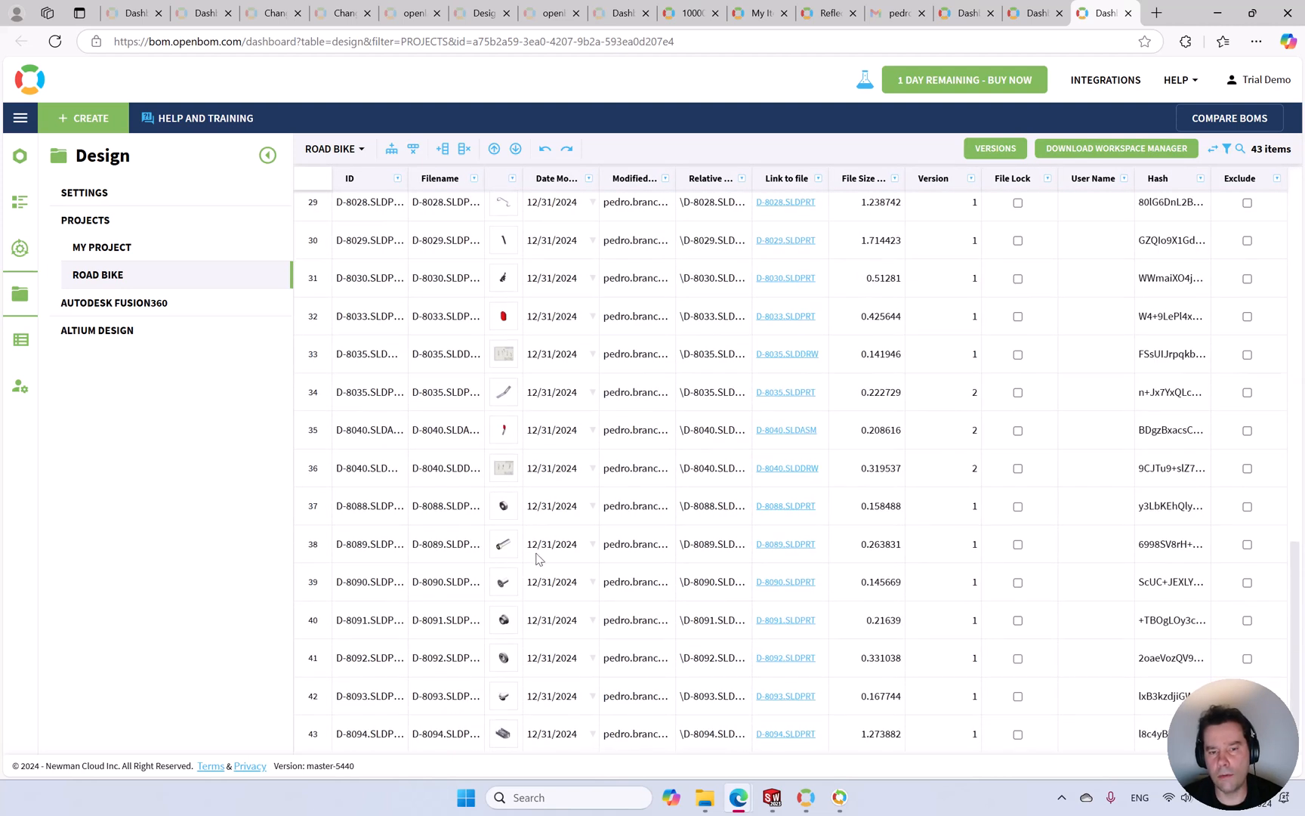
mouse_move(510, 435)
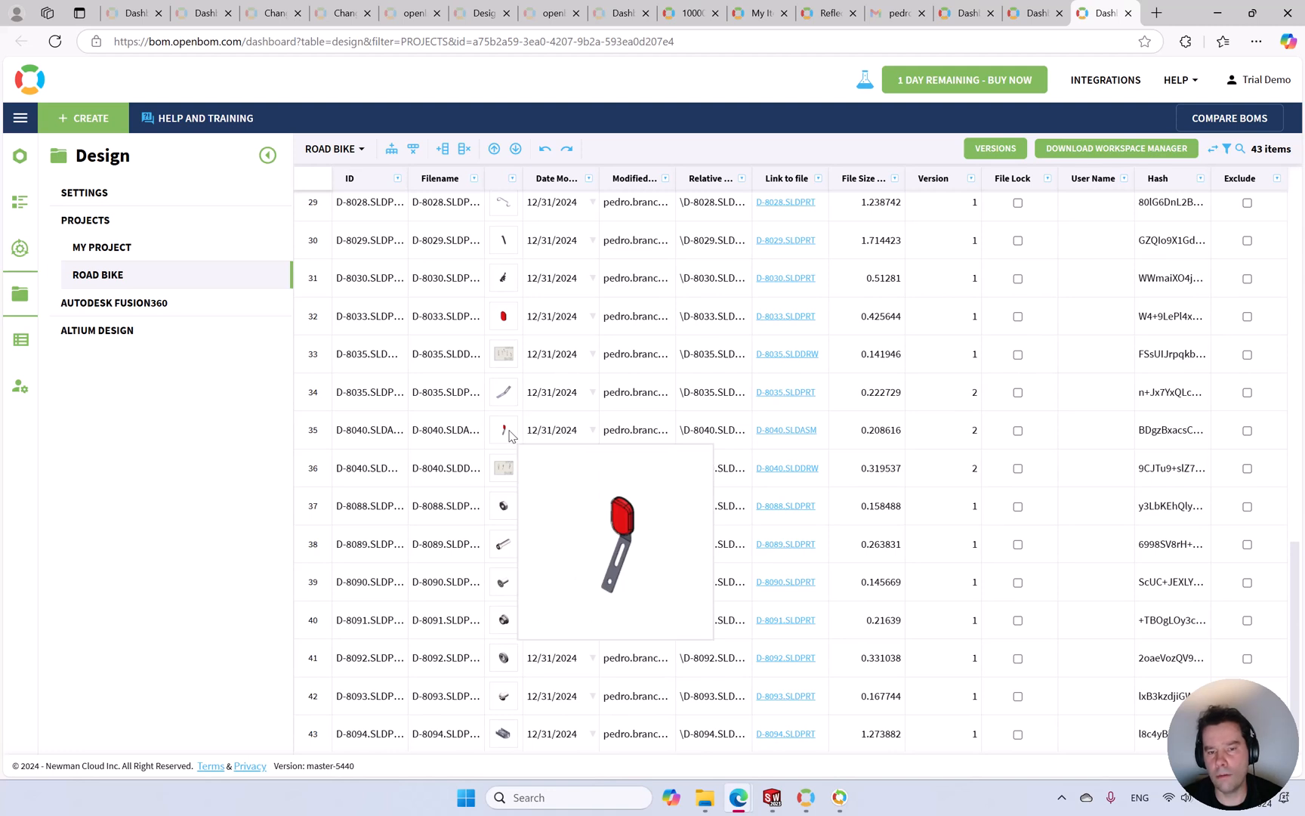
click(376, 397)
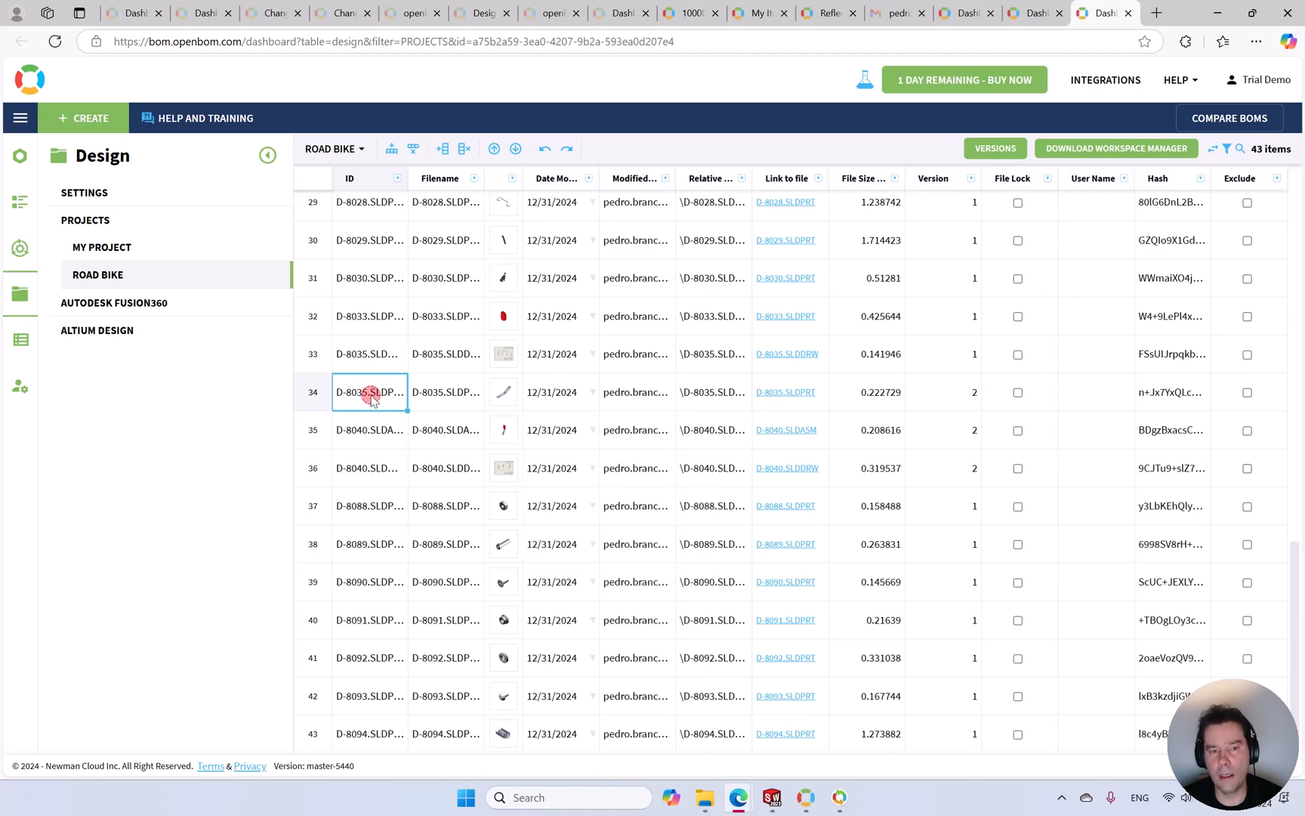
click(994, 148)
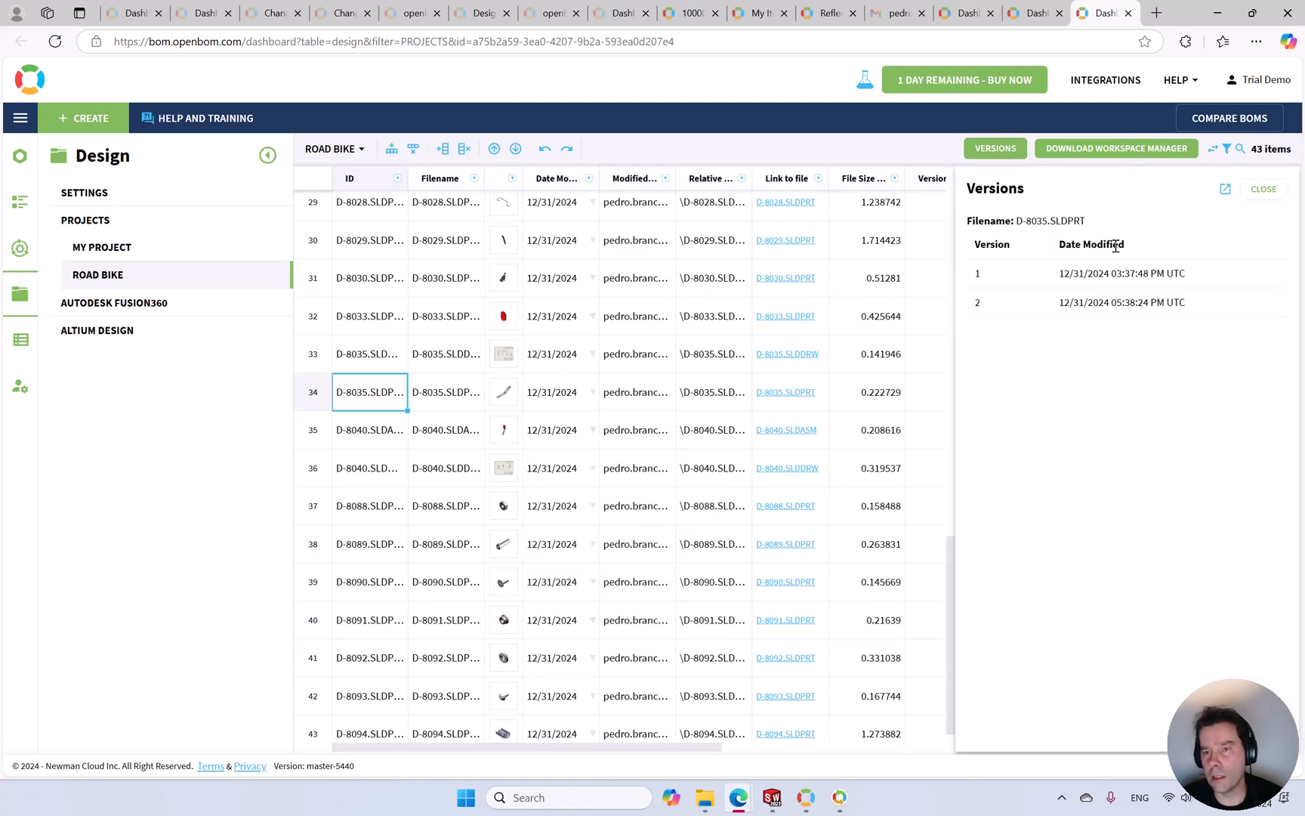
click(1228, 191)
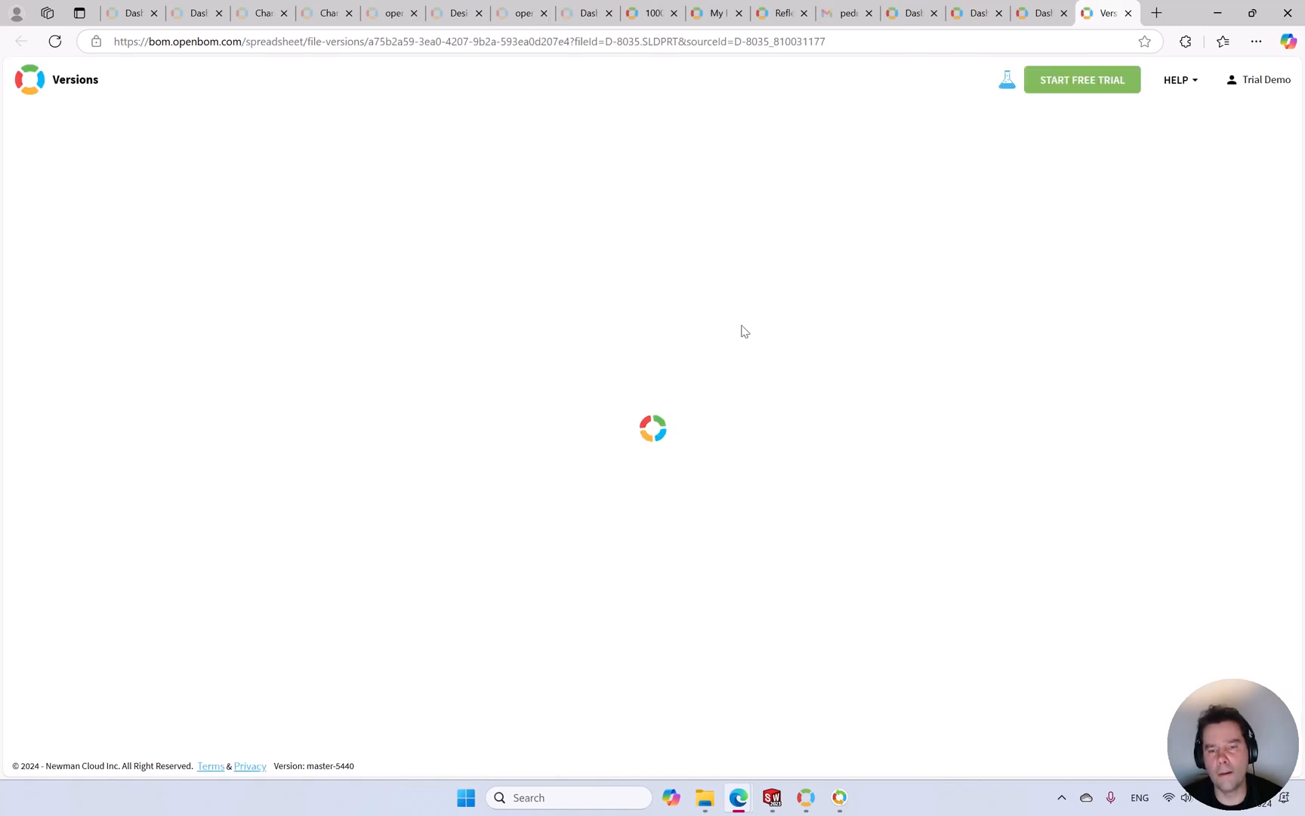
mouse_move(225, 246)
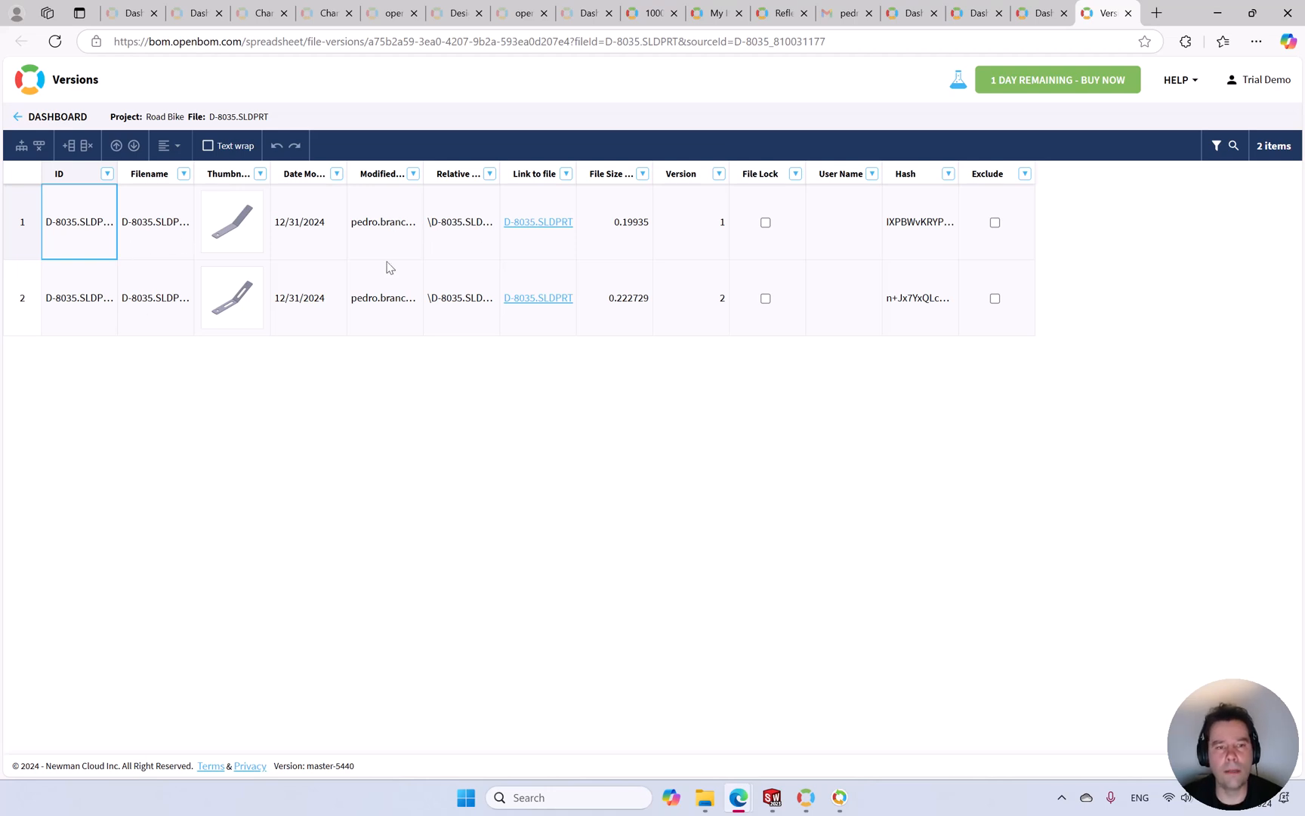
click(1128, 13)
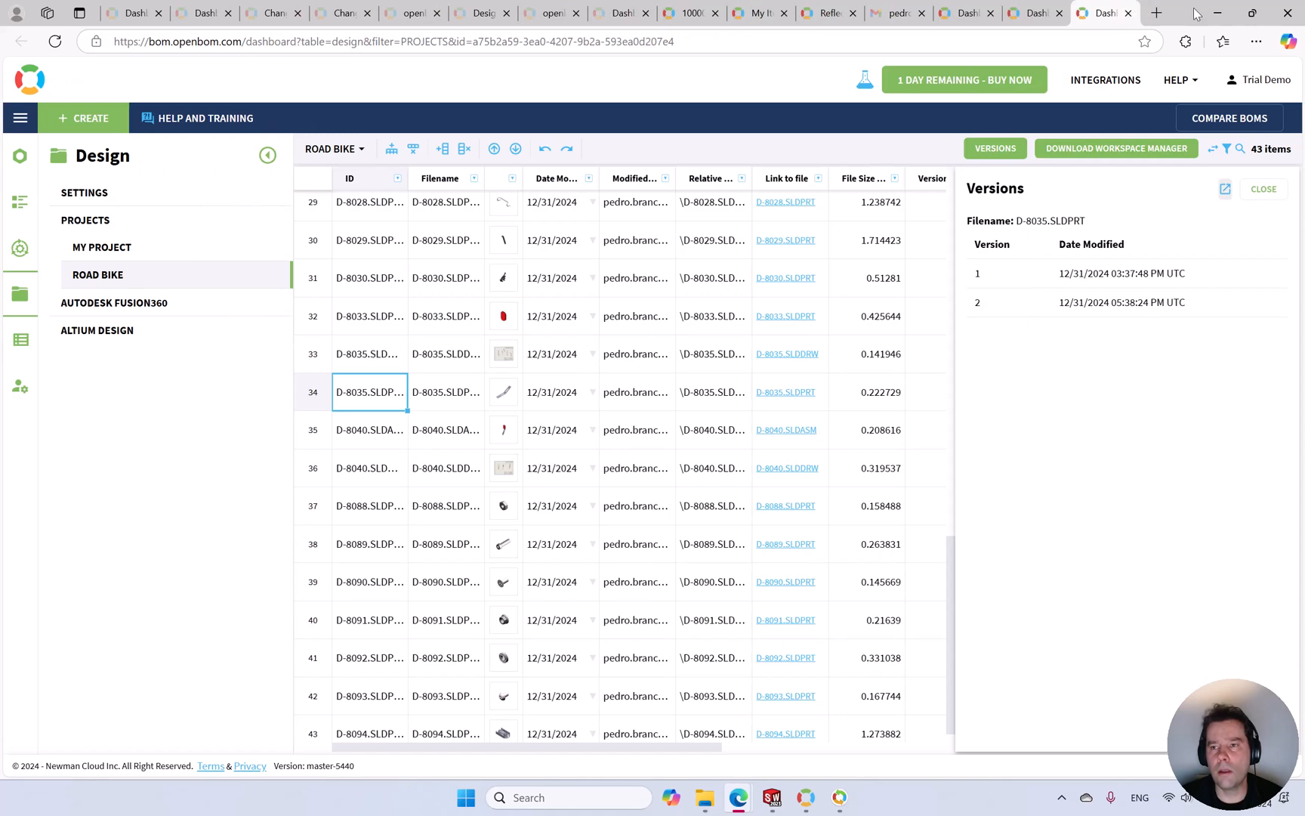
- Switch to SOLIDWORKS, bring up the D-8001 bike assembly, and rebuild and save it
click(1218, 12)
click(939, 133)
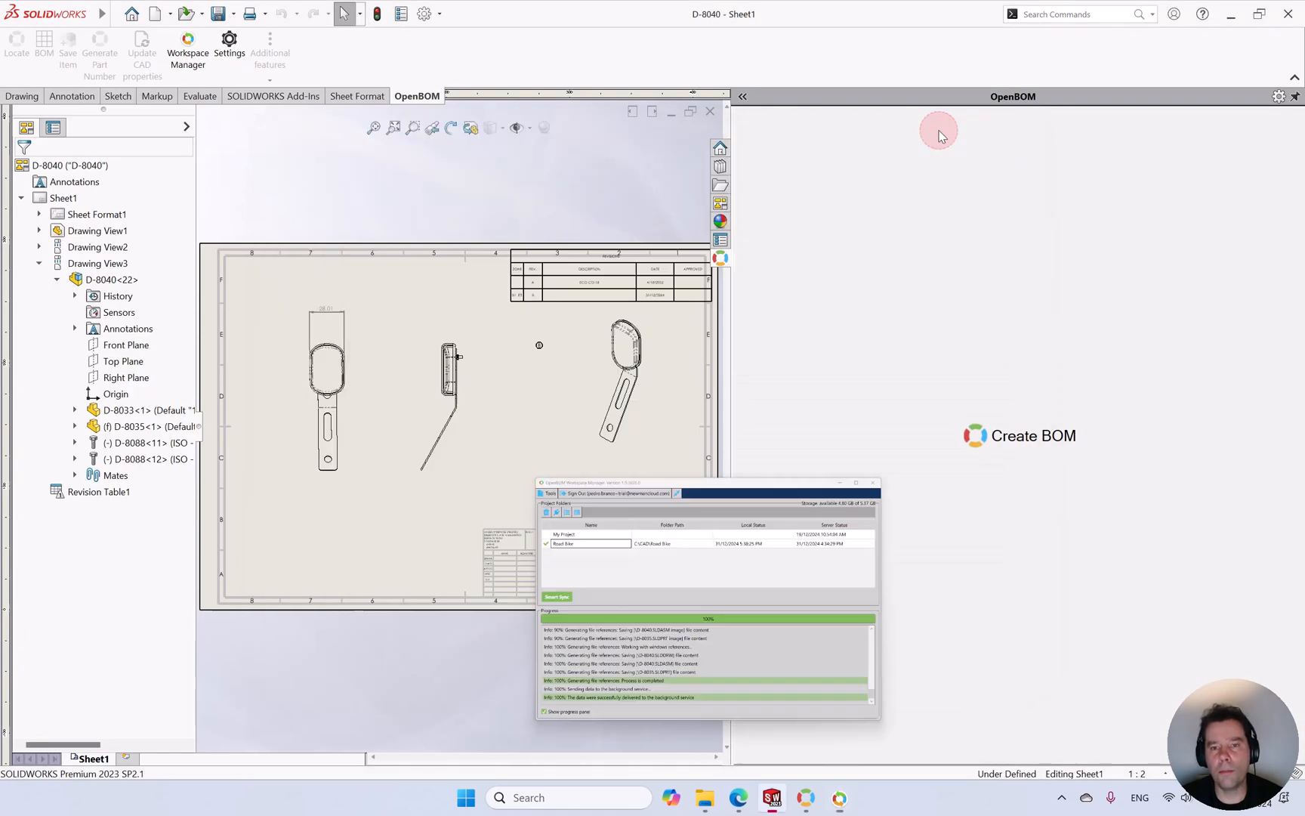
key(ctrl+Tab)
key(ctrl+Tab)
key(ctrl+Tab)
key(ctrl+Tab)
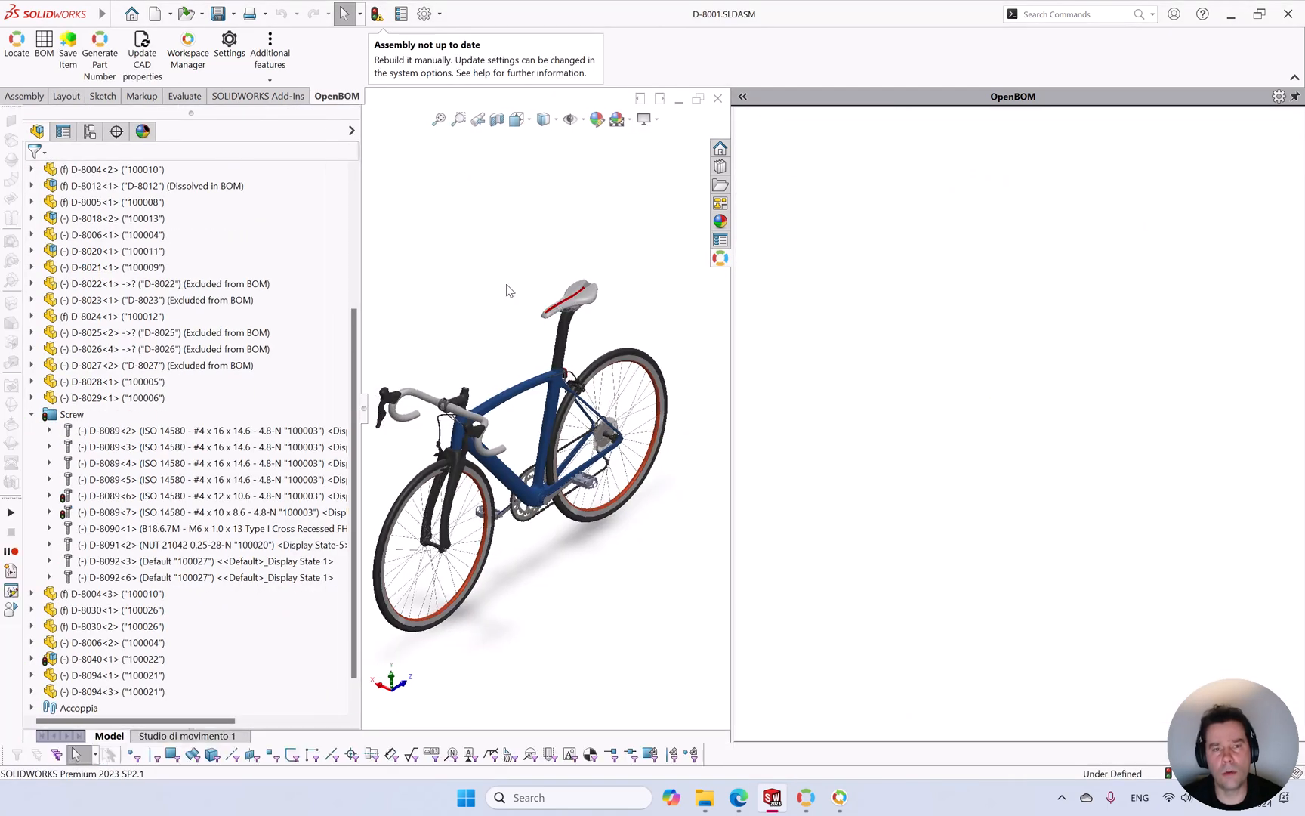
click(219, 15)
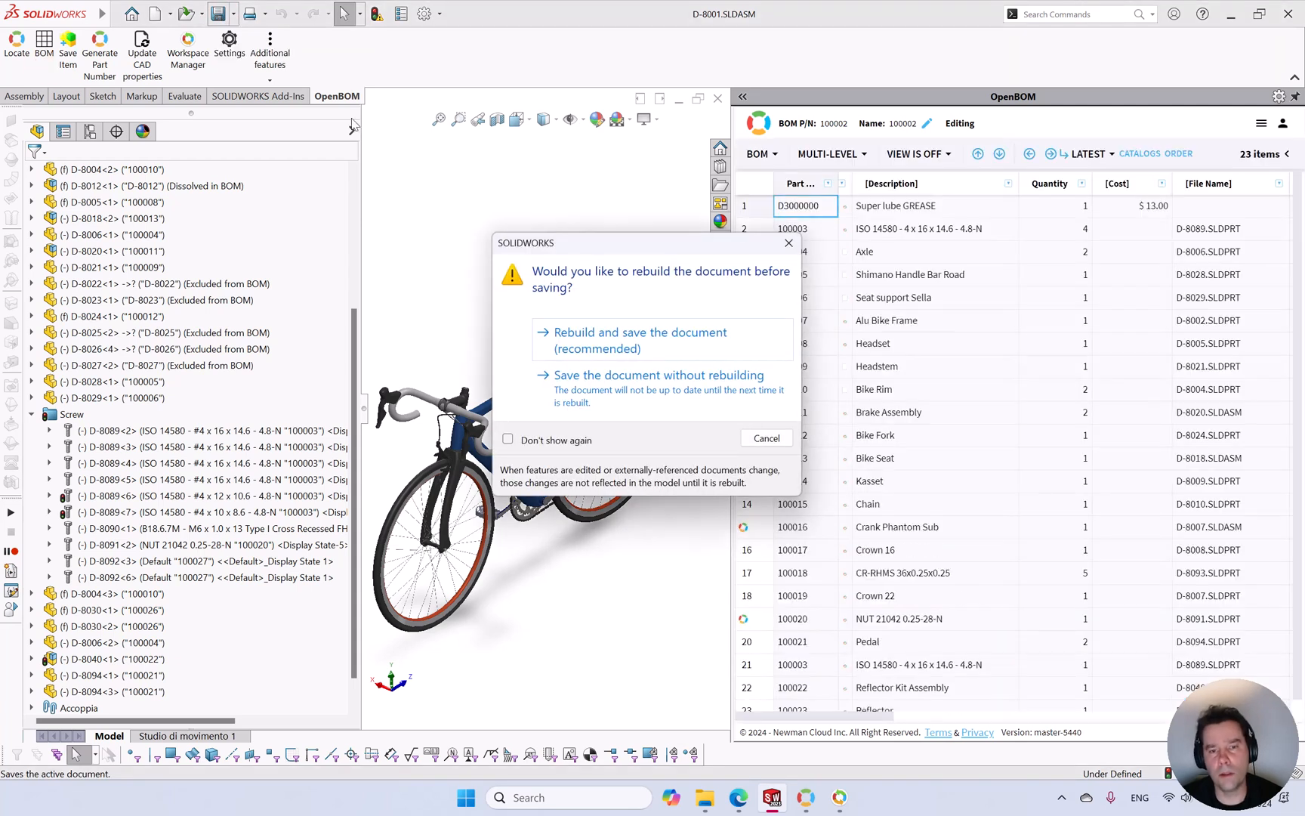
click(690, 332)
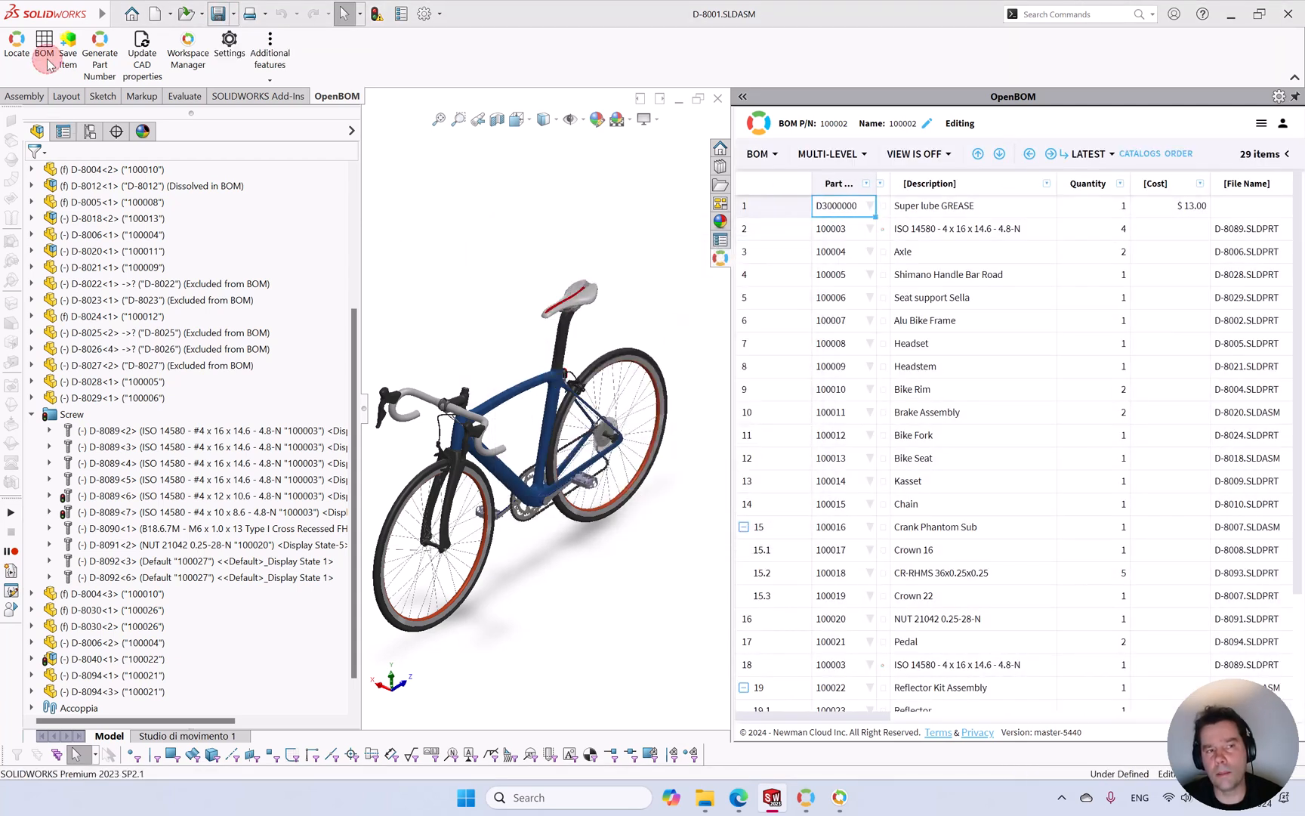
click(679, 418)
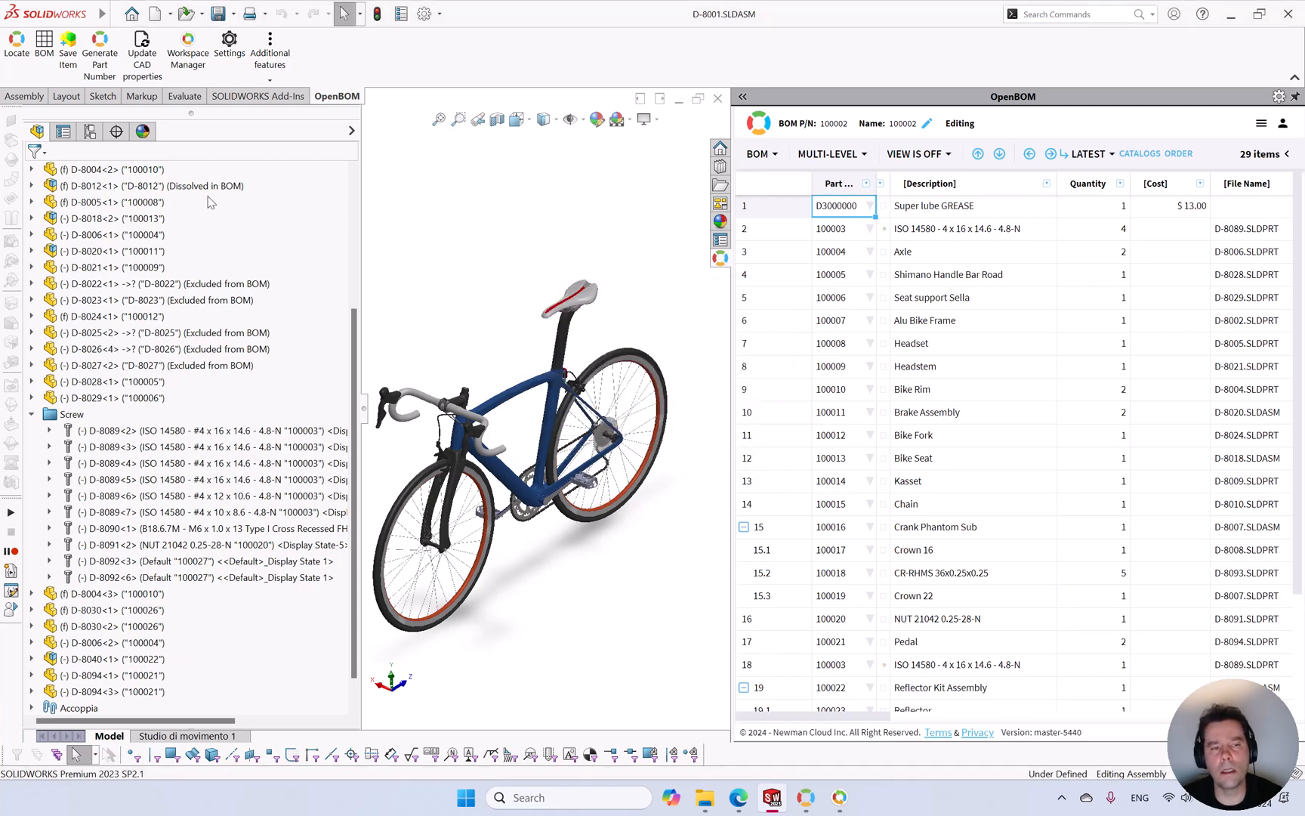
- Update the D-8001 assembly's multi-level BOM in OpenBOM and open BOM 100002 in the browser
click(46, 62)
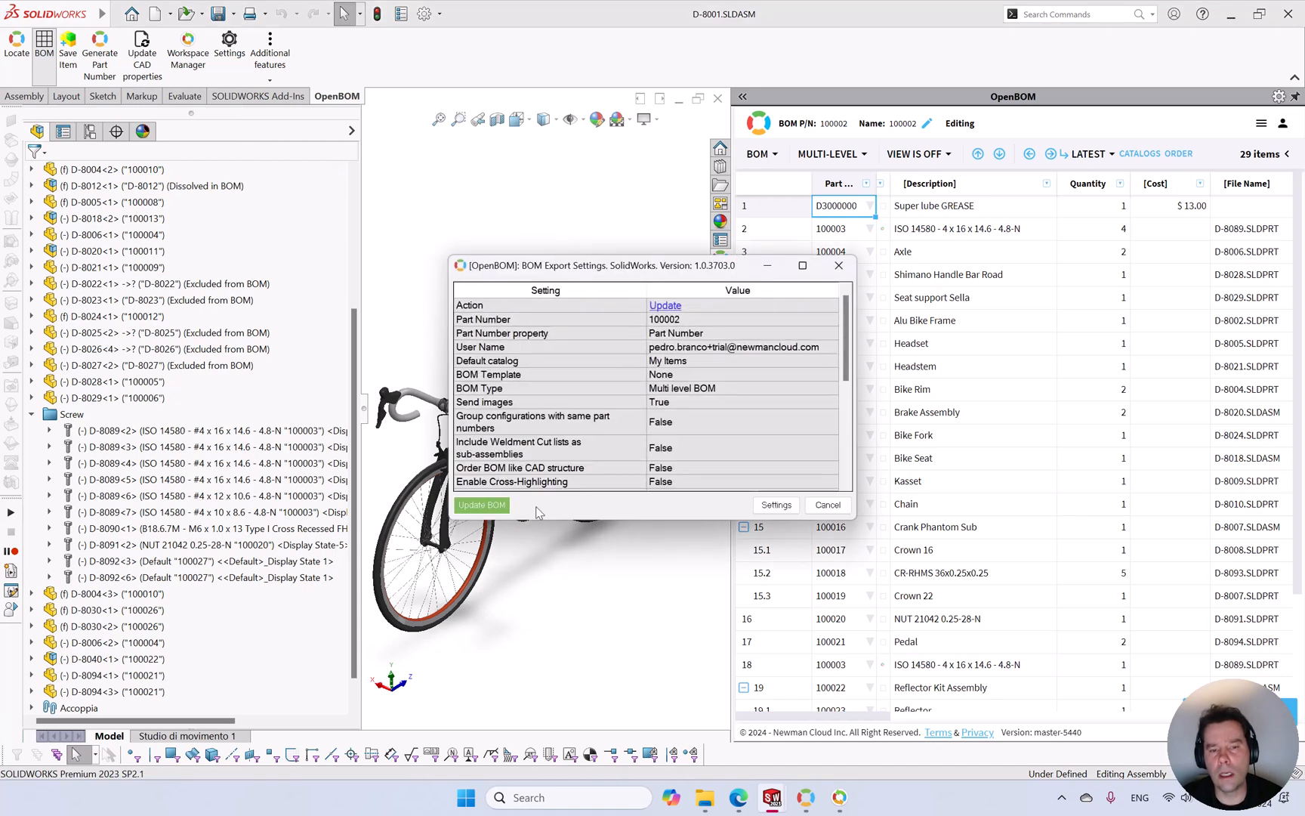
click(482, 505)
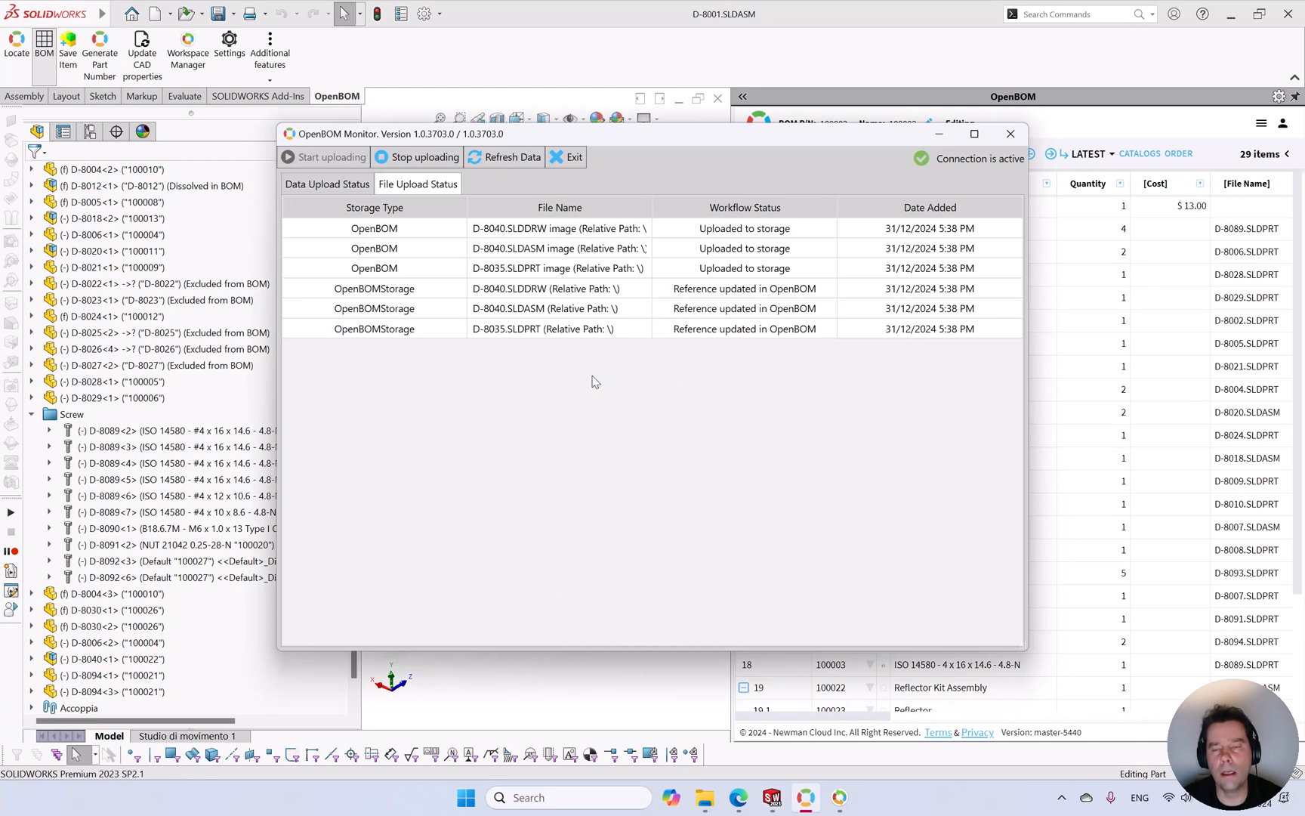
click(939, 134)
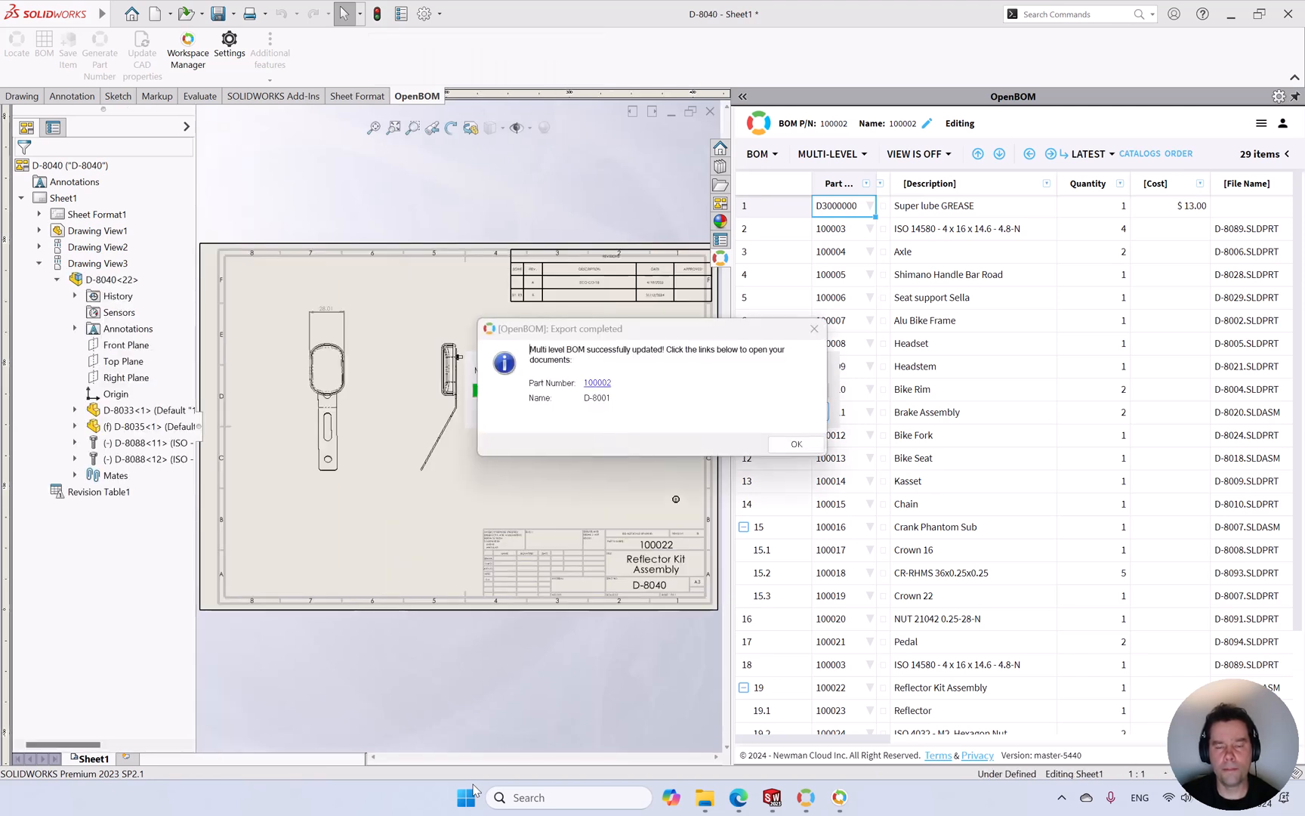
click(597, 383)
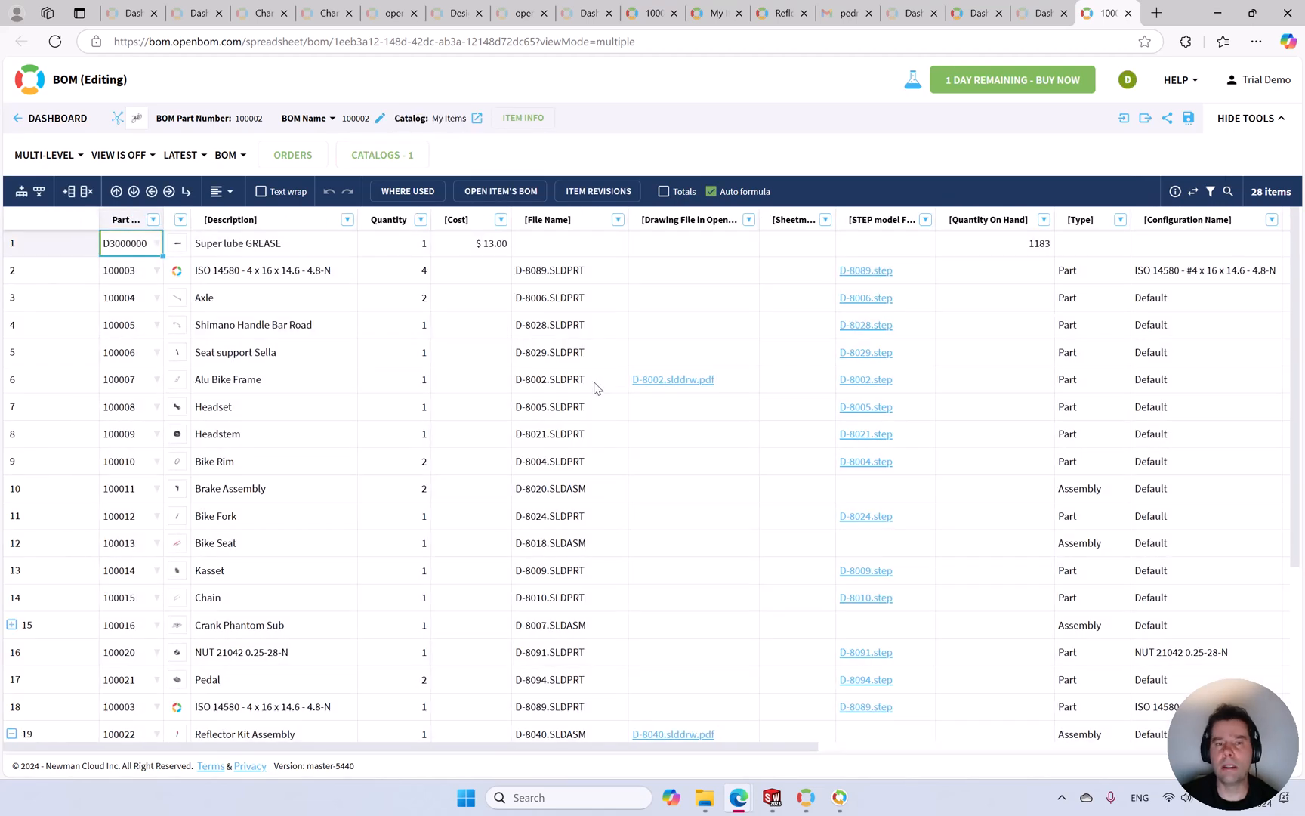
- Start a change request for BOM 100002 and create a change order for it from the Default template, described as "Make Reflector Lighter"
click(179, 155)
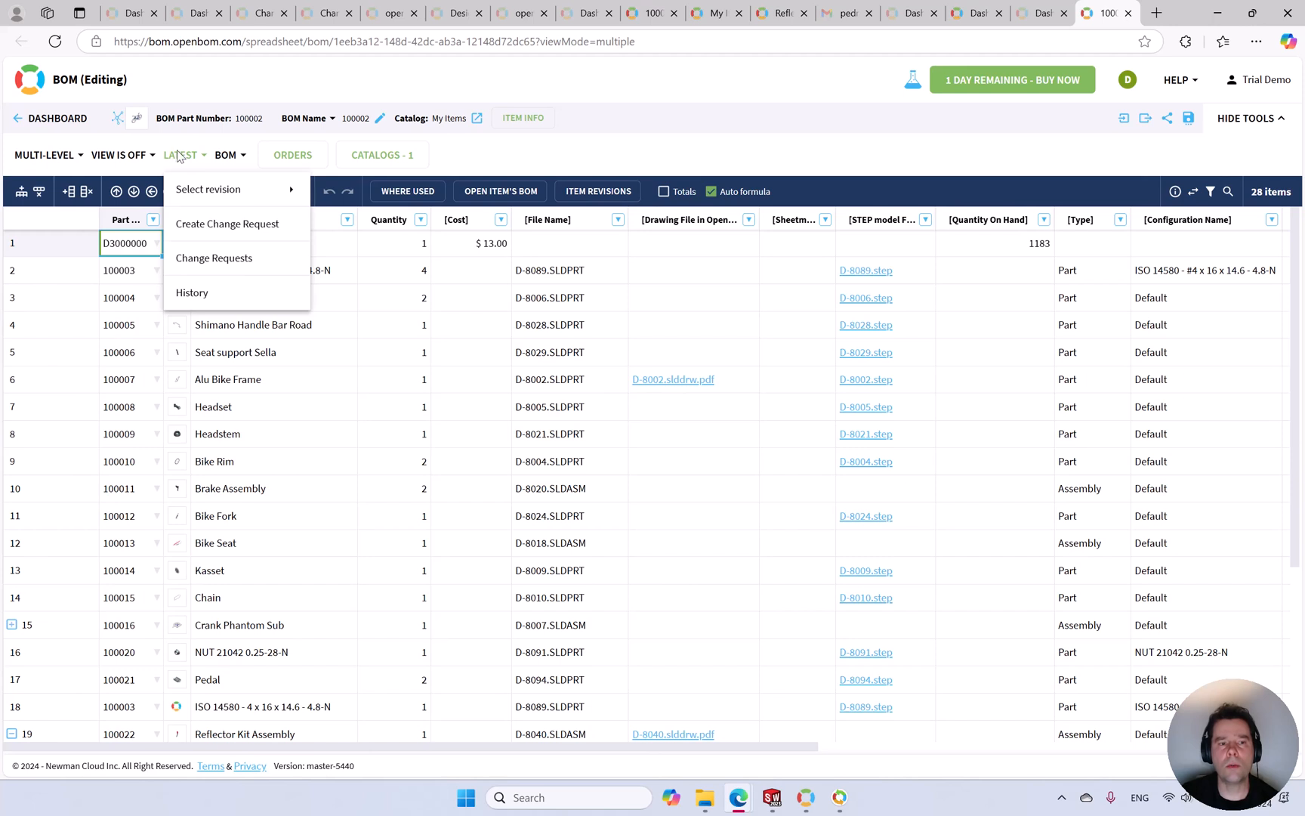
click(236, 226)
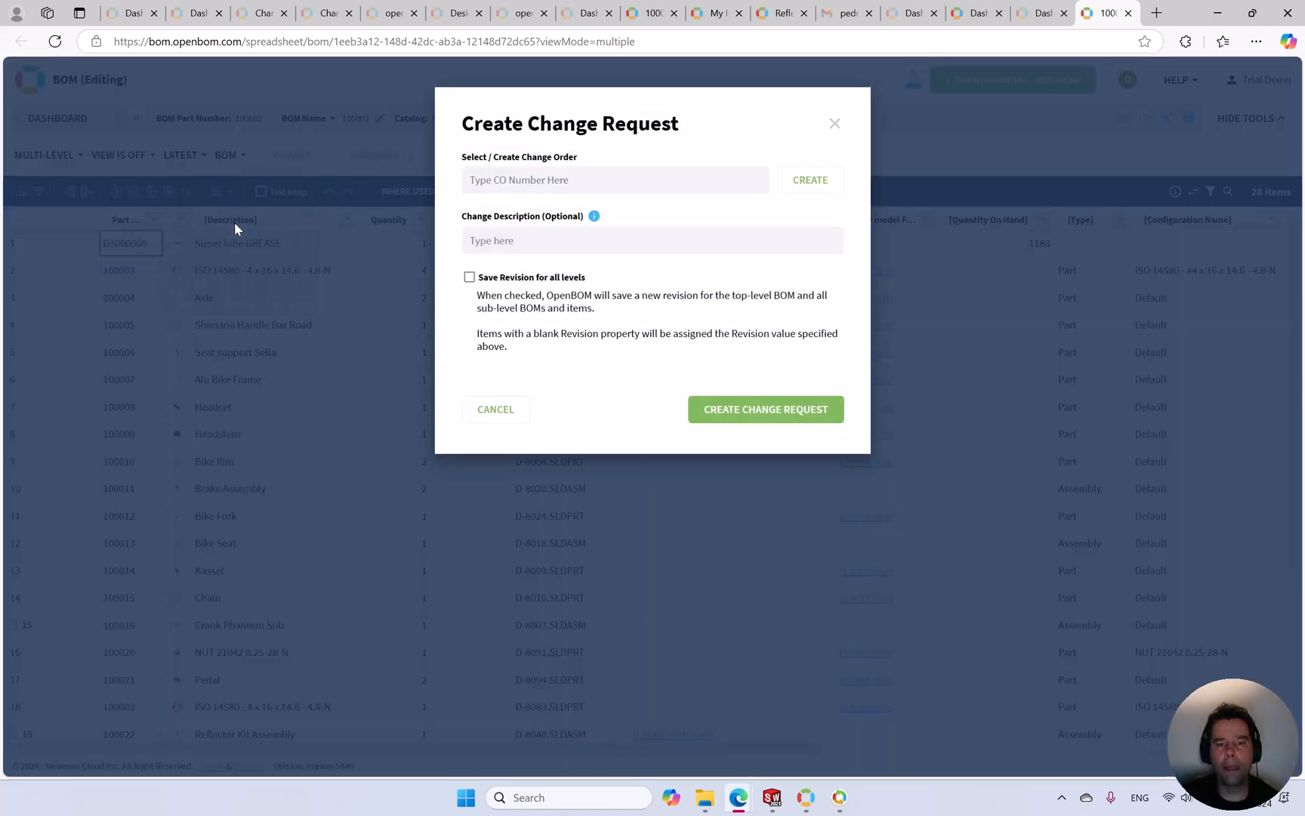
click(811, 182)
click(682, 181)
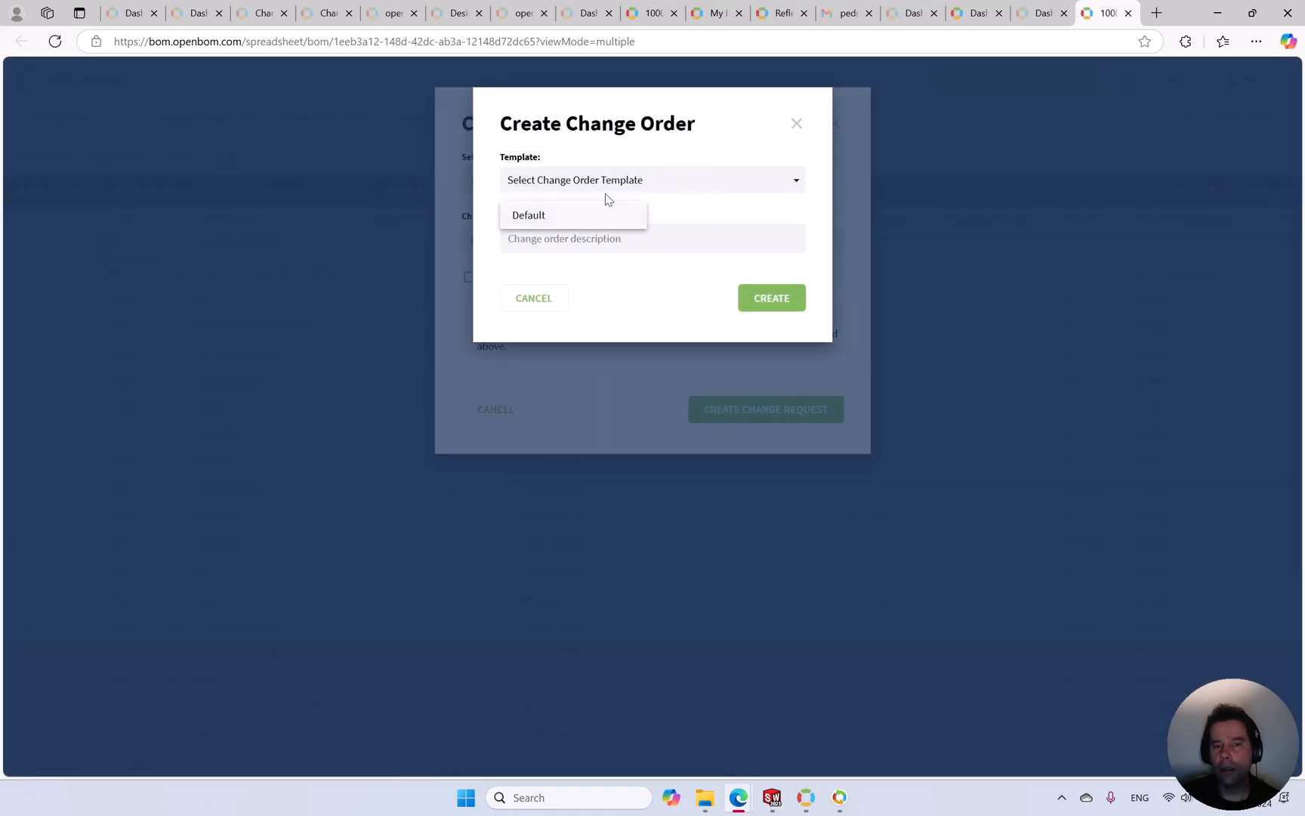
click(563, 214)
click(540, 238)
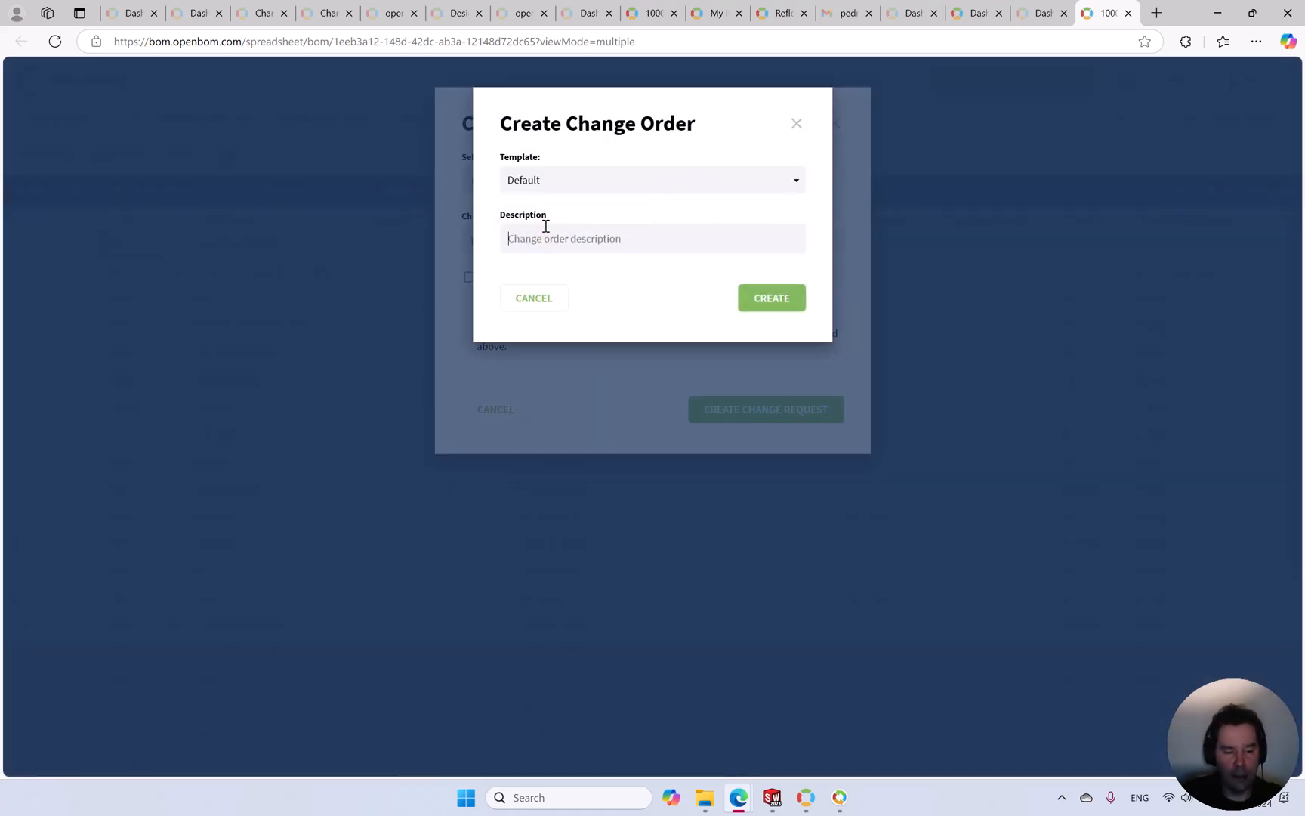
text(M)
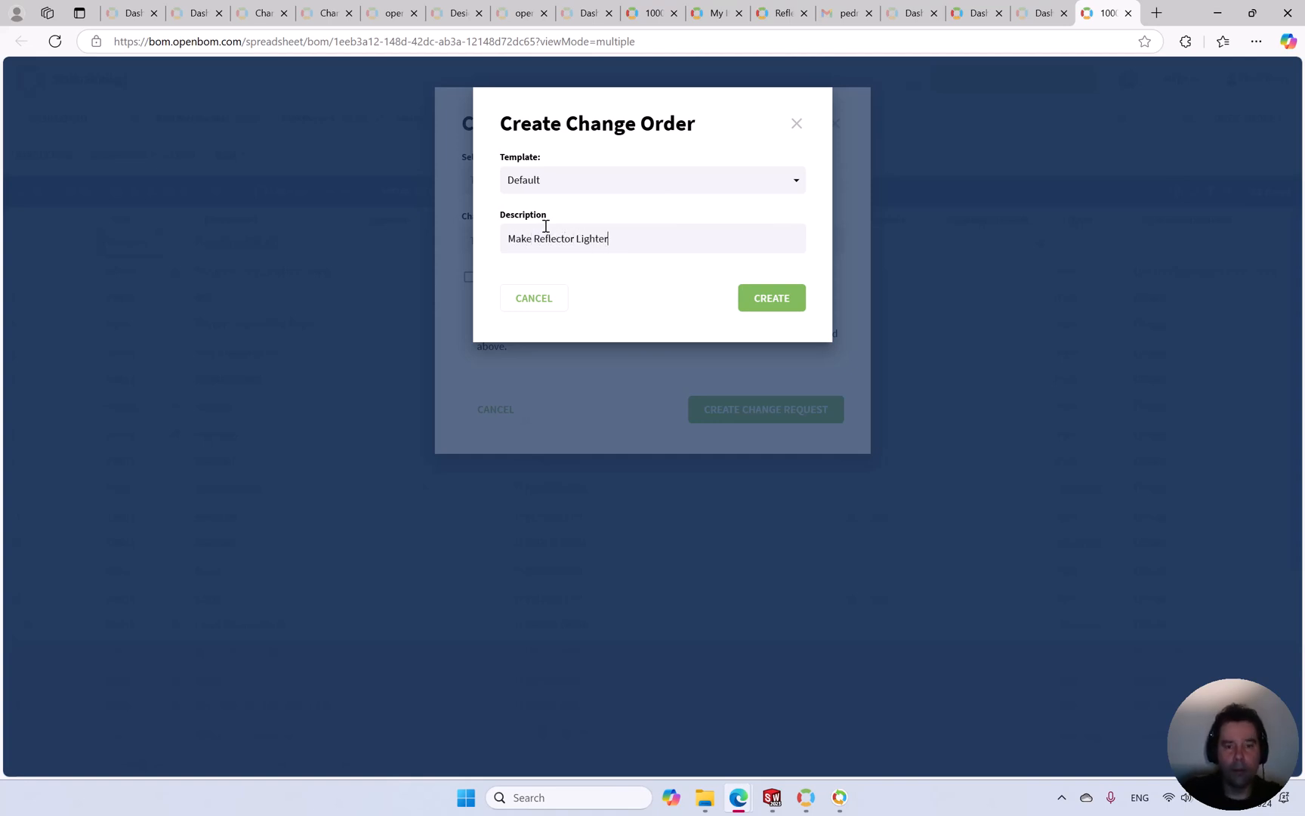
text(ake Reflector Lighter)
click(776, 299)
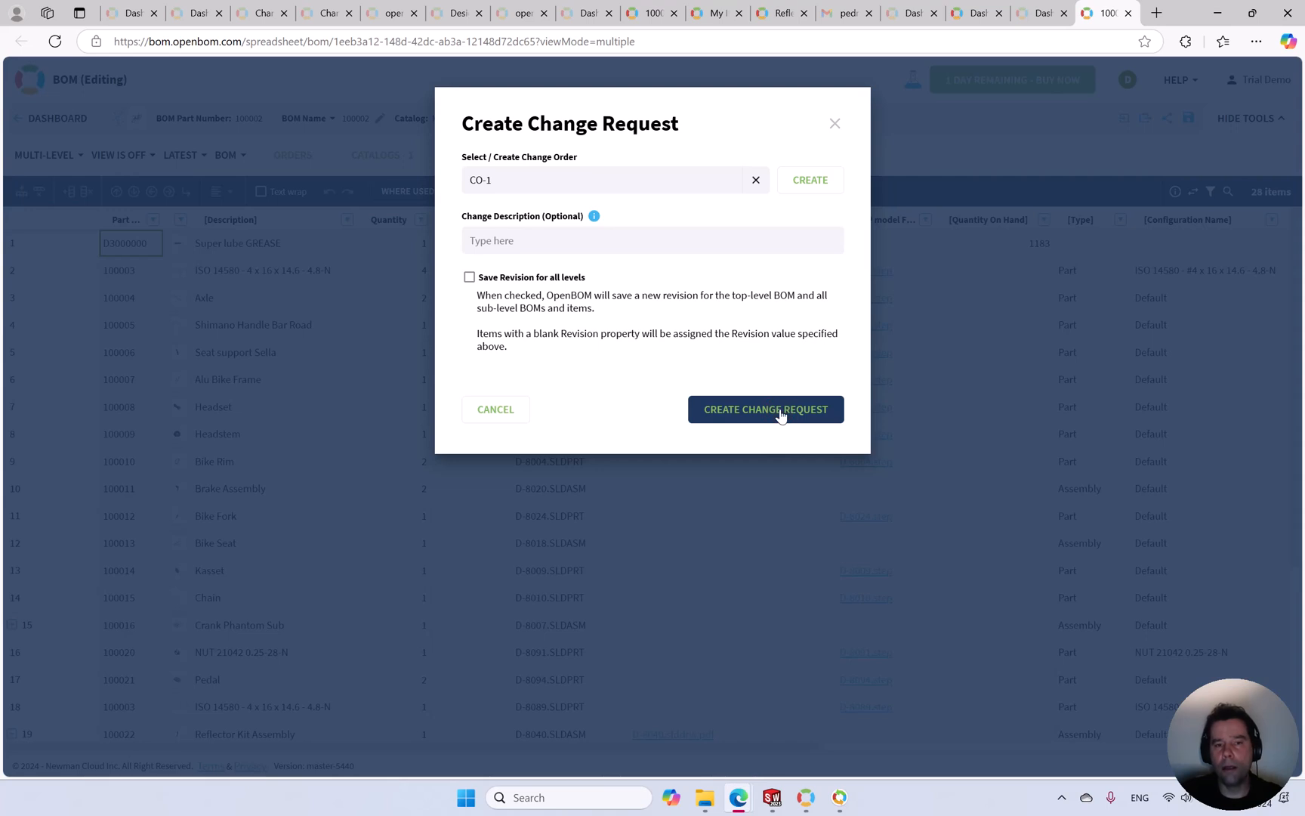
- Describe the change as "New feflector lighter", create the change request under CO-1, and close the item revisions list
click(512, 243)
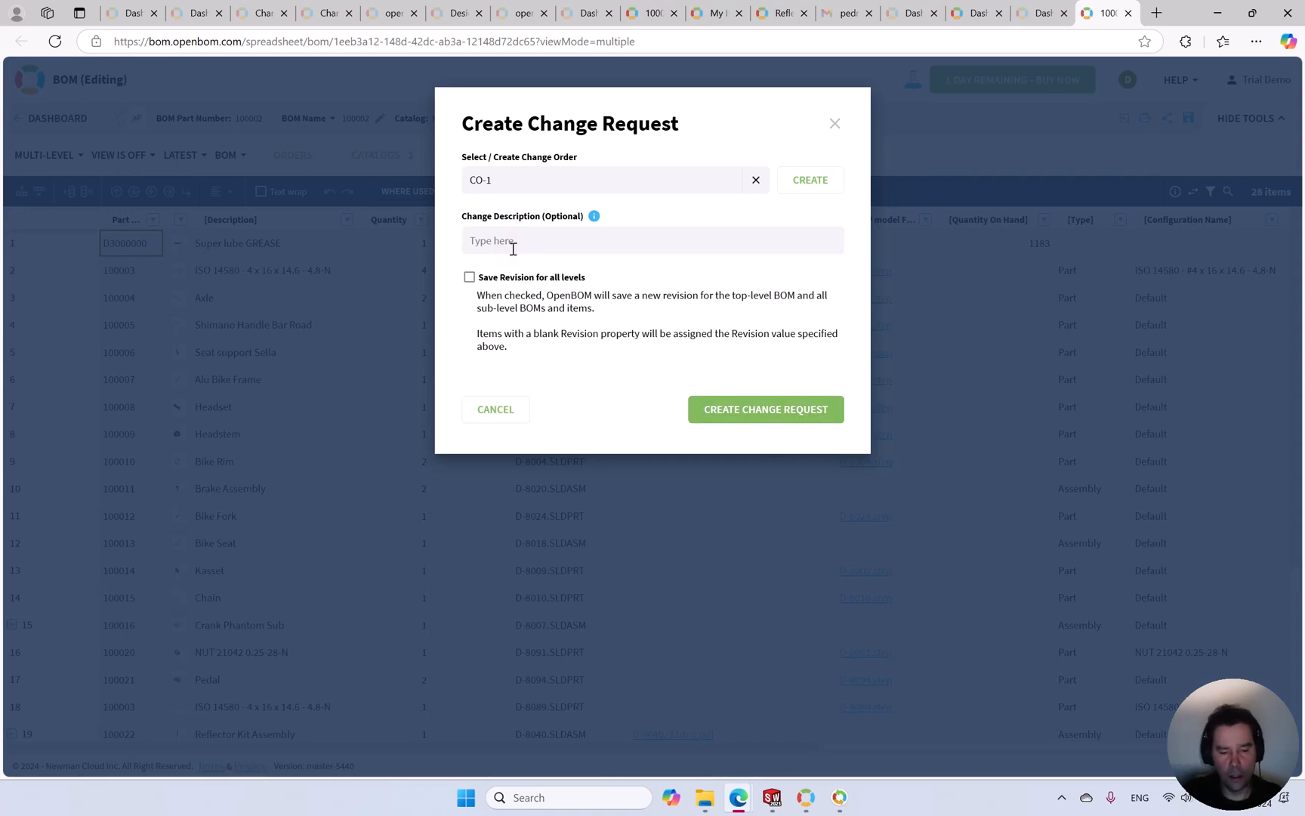
text(New feflector li)
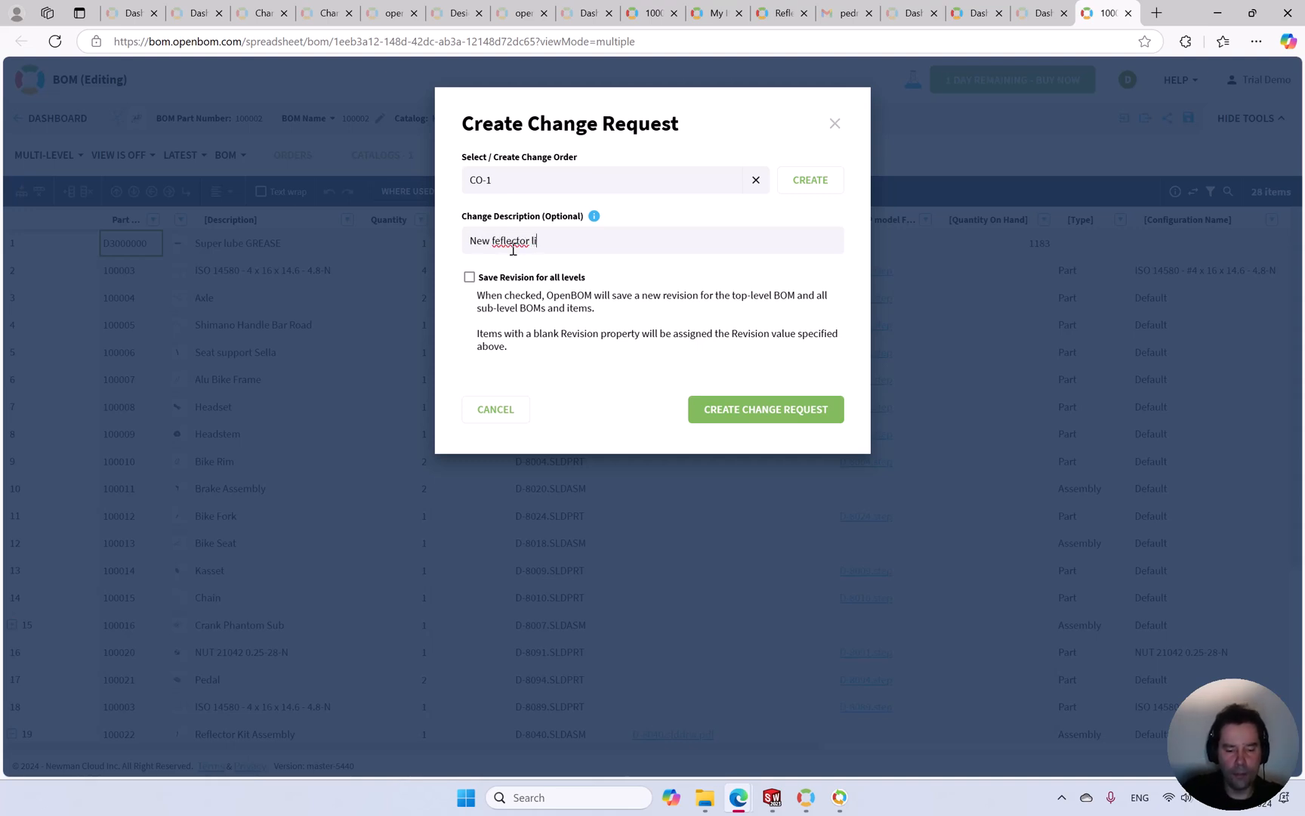
text(ghter)
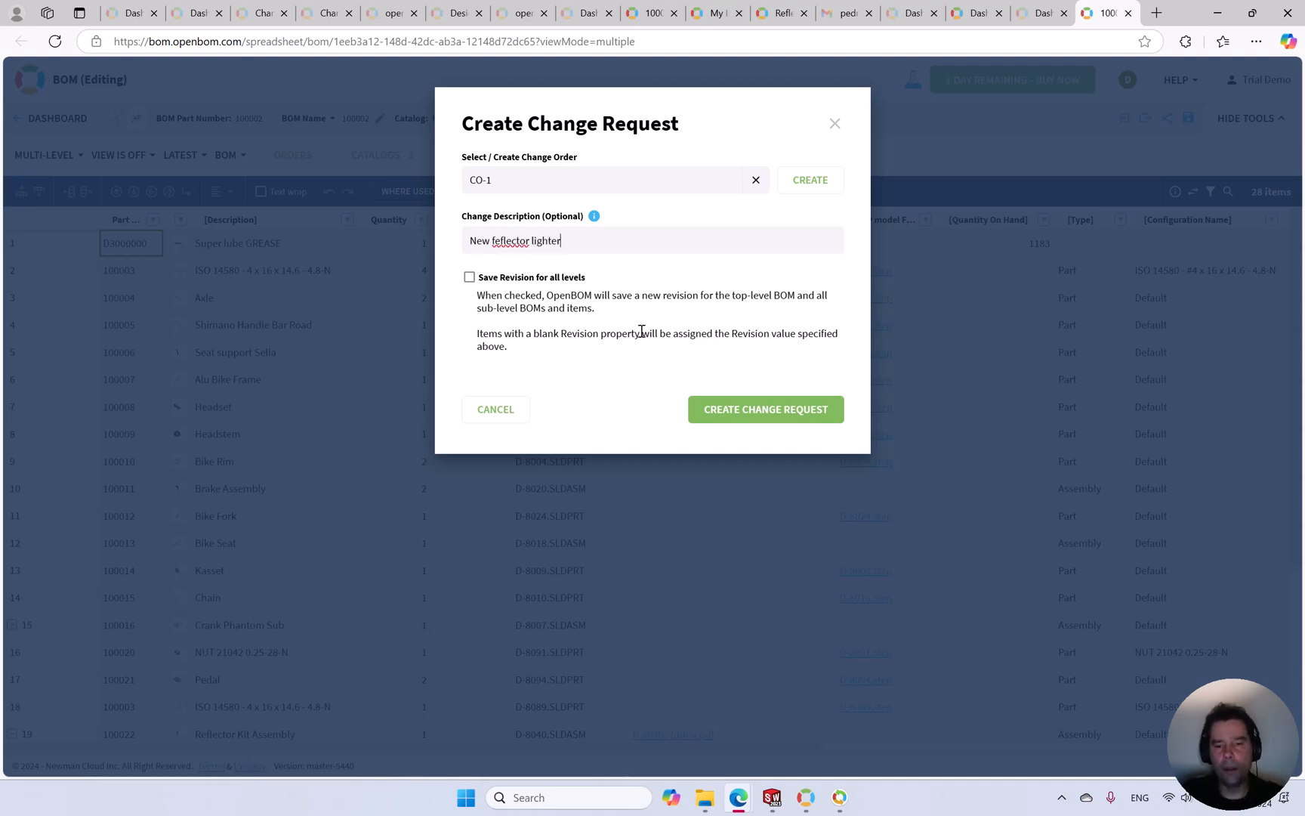
click(731, 409)
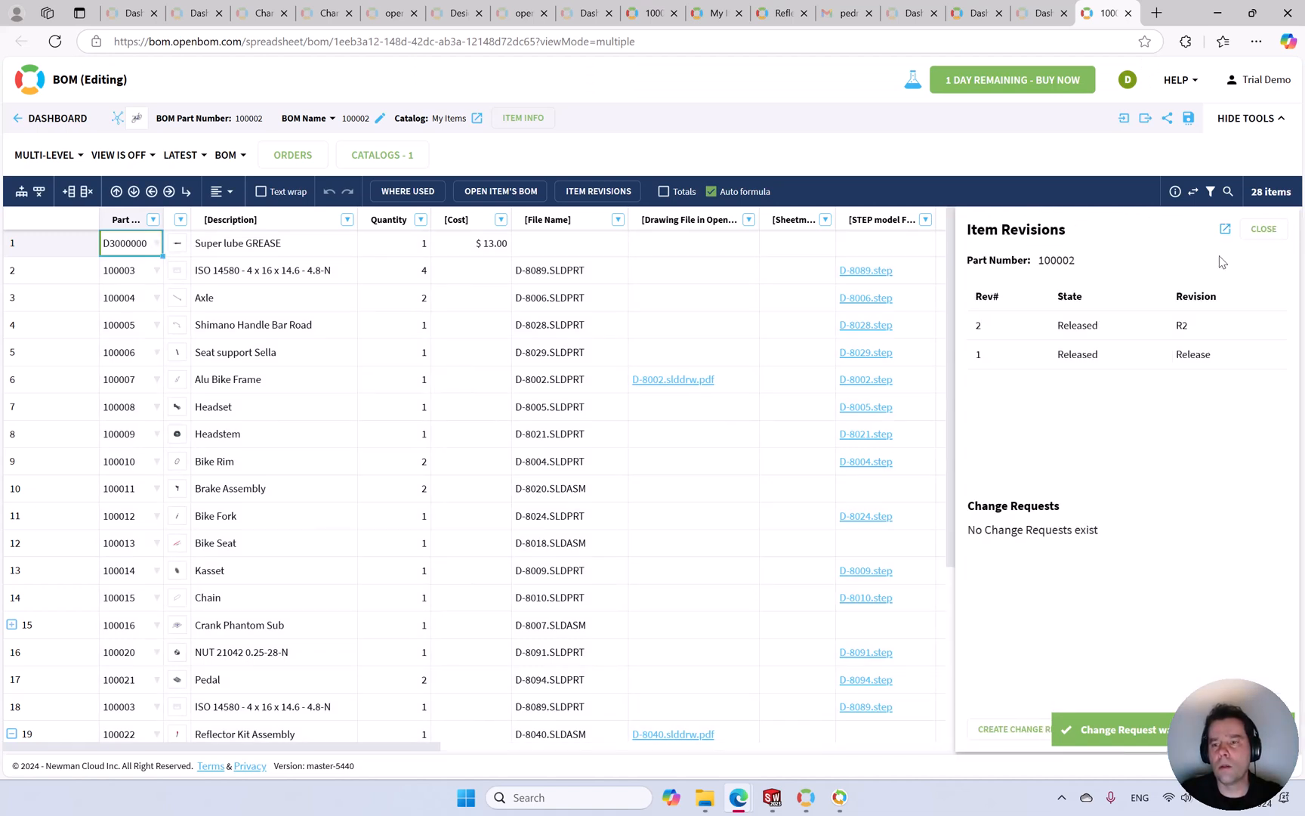
click(1265, 230)
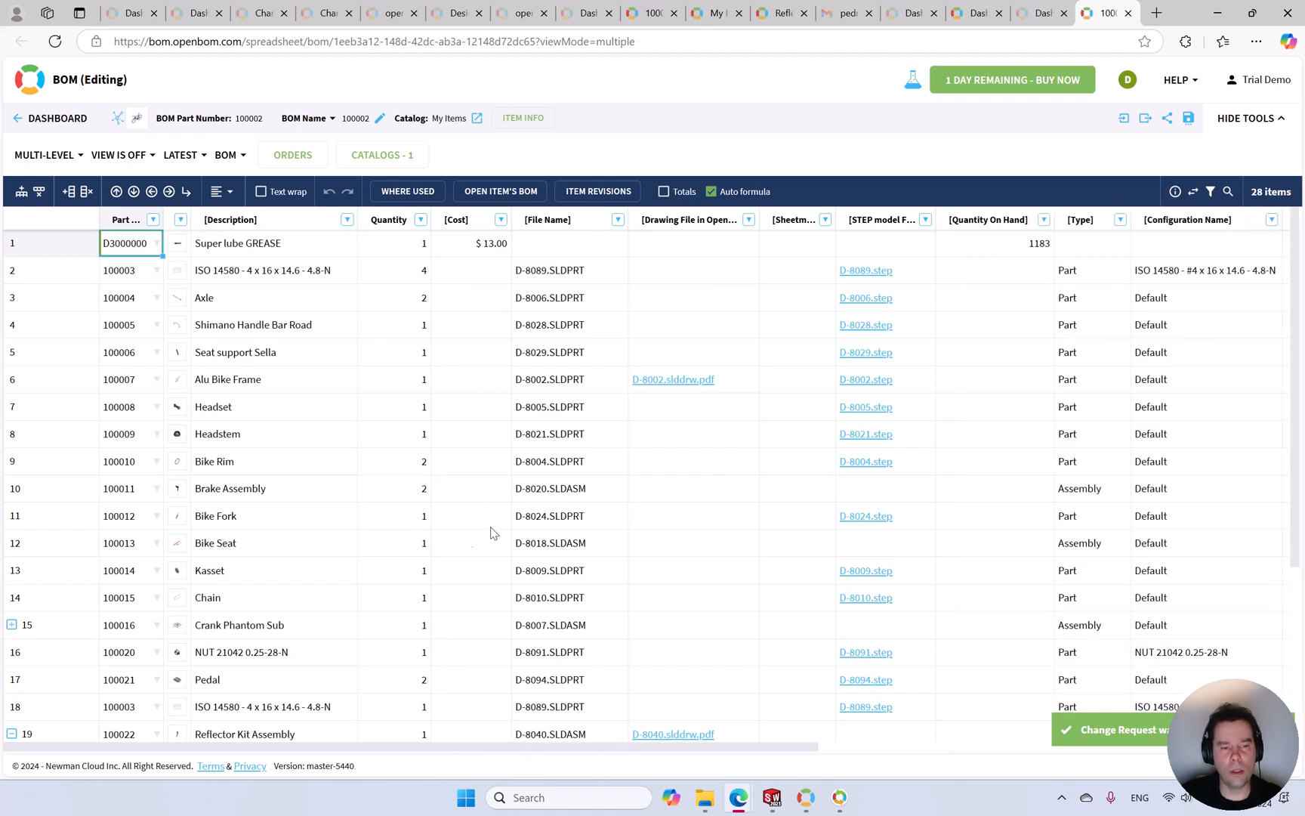
- Create a change request for the Reflector plate under change order CO-1, described as "Reflector change"
scroll(317, 625, down, 3)
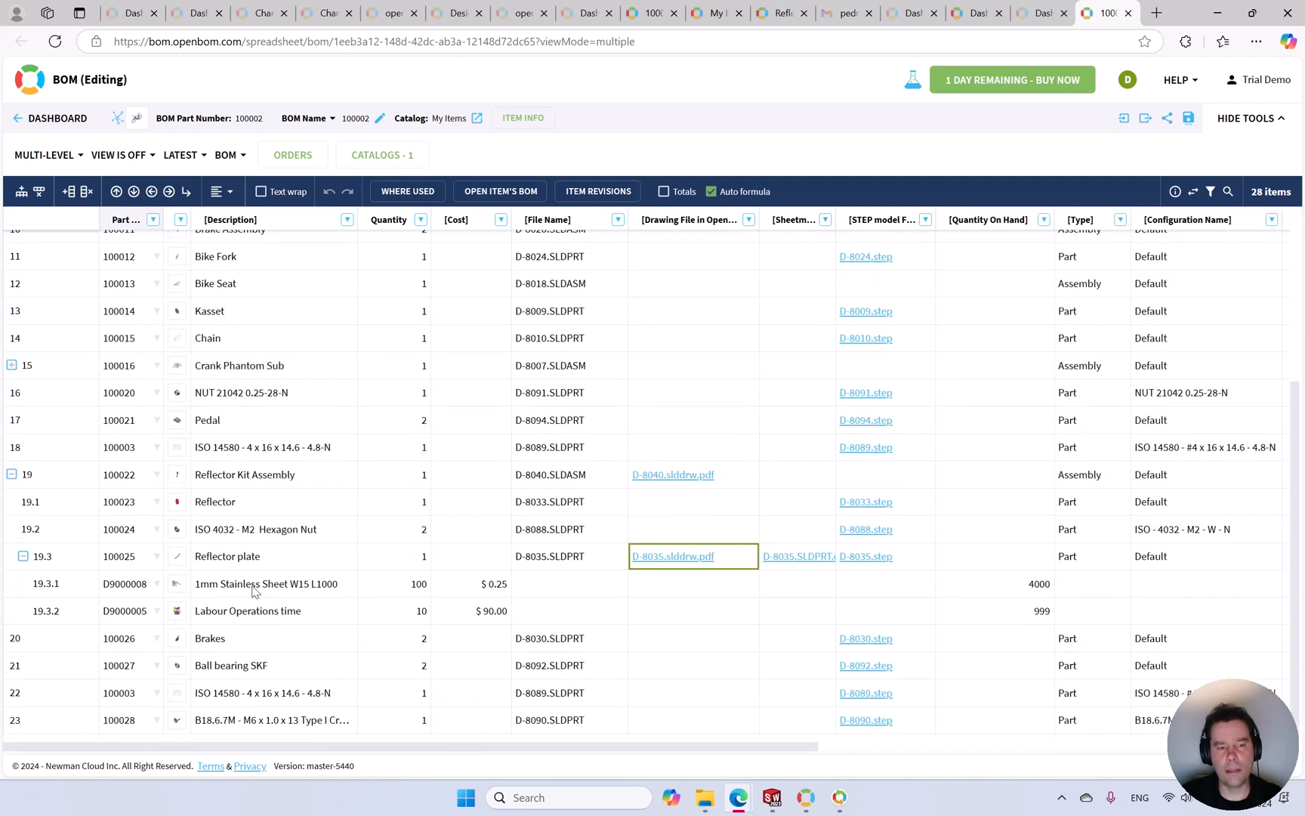
click(274, 561)
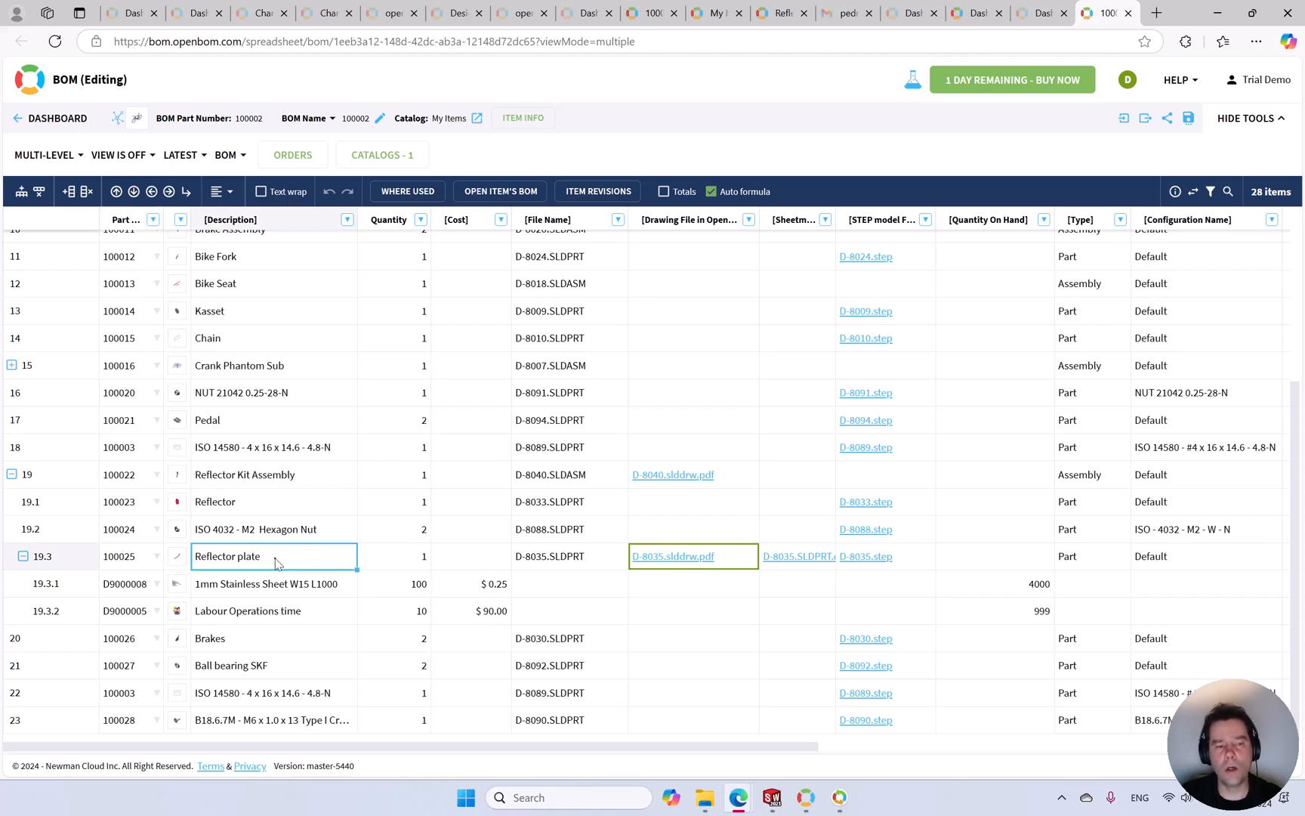
right_click(286, 558)
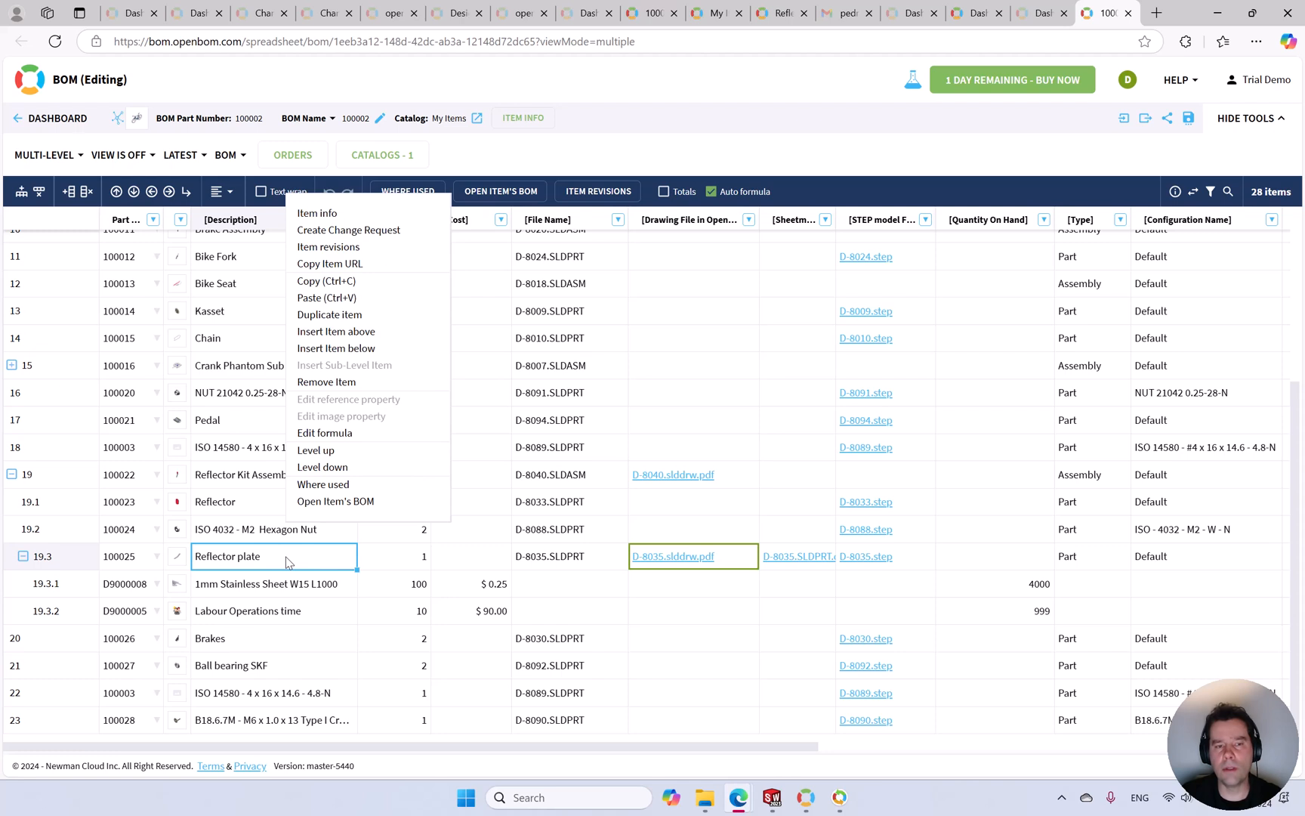
click(386, 231)
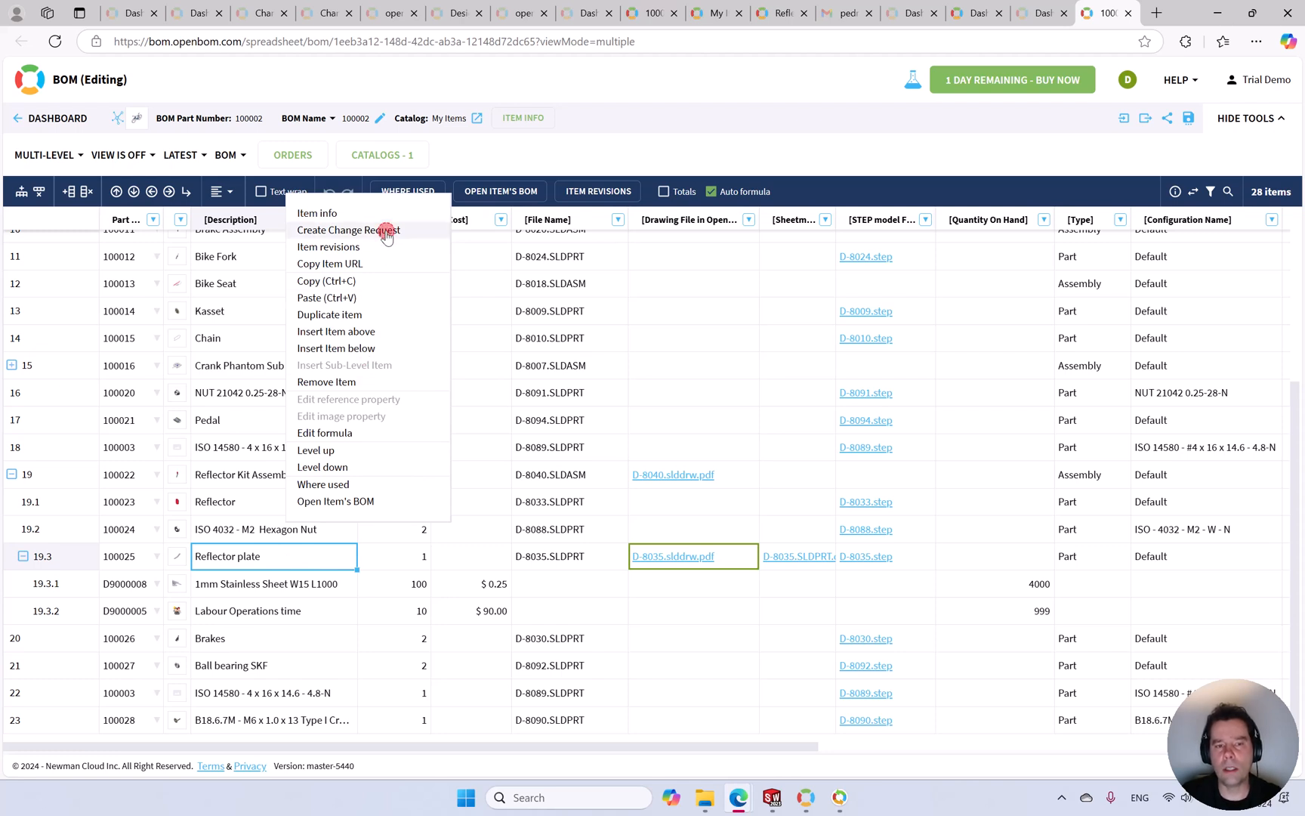
click(710, 185)
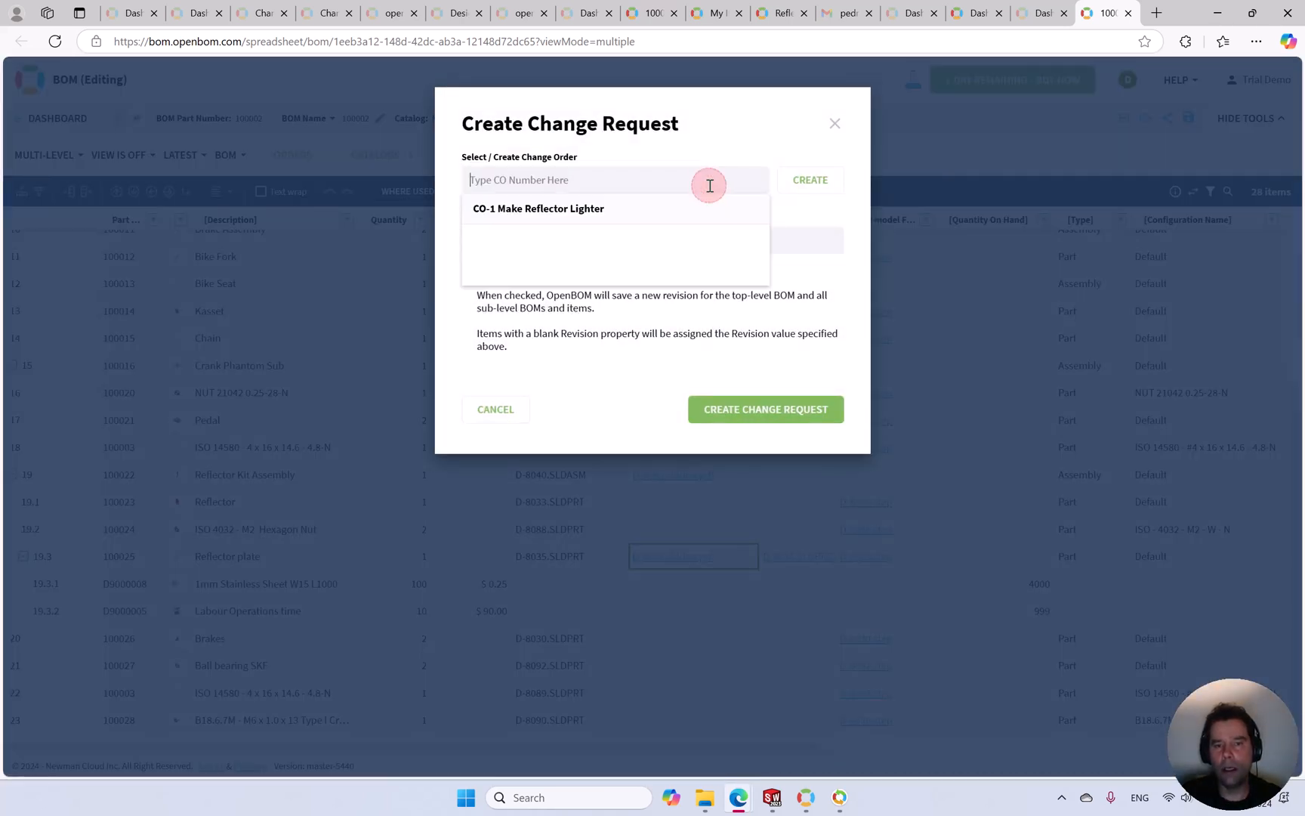
click(598, 211)
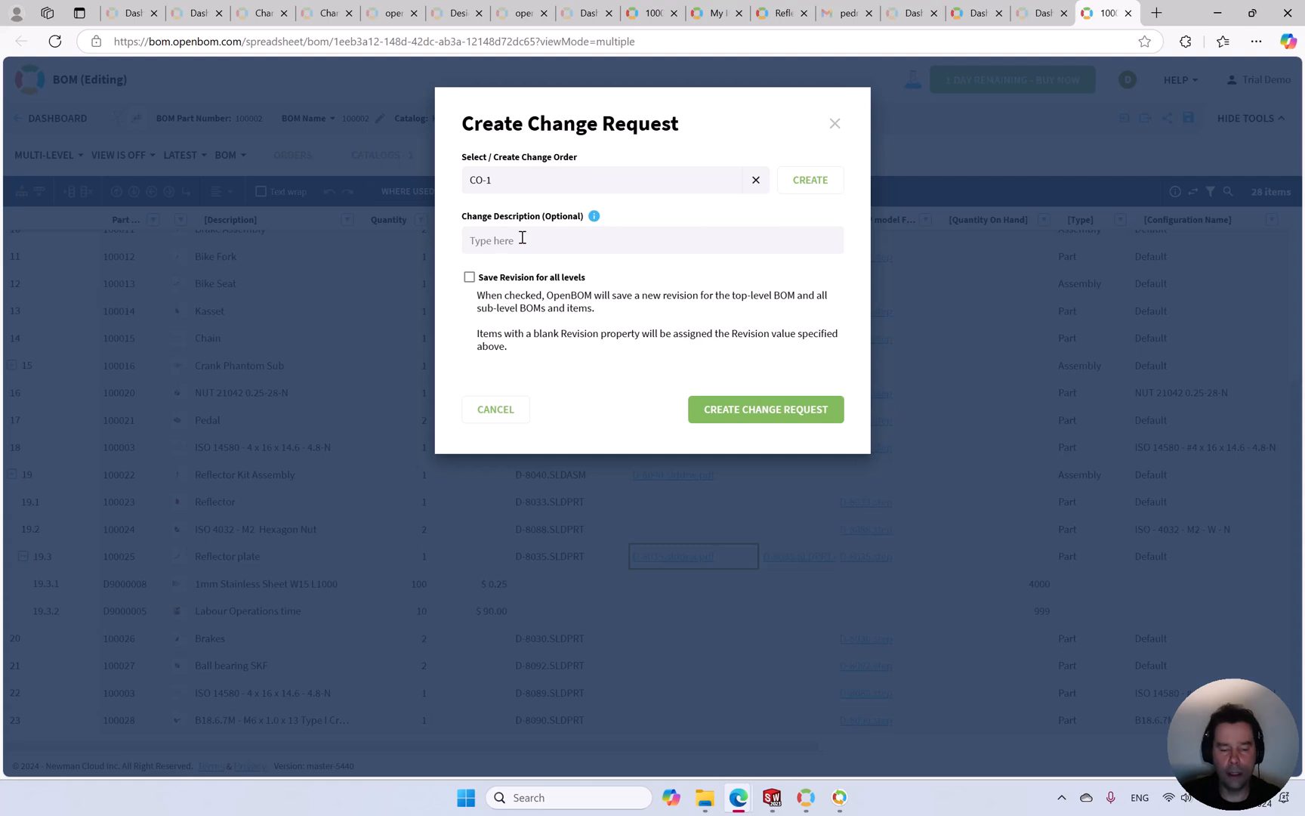
click(522, 240)
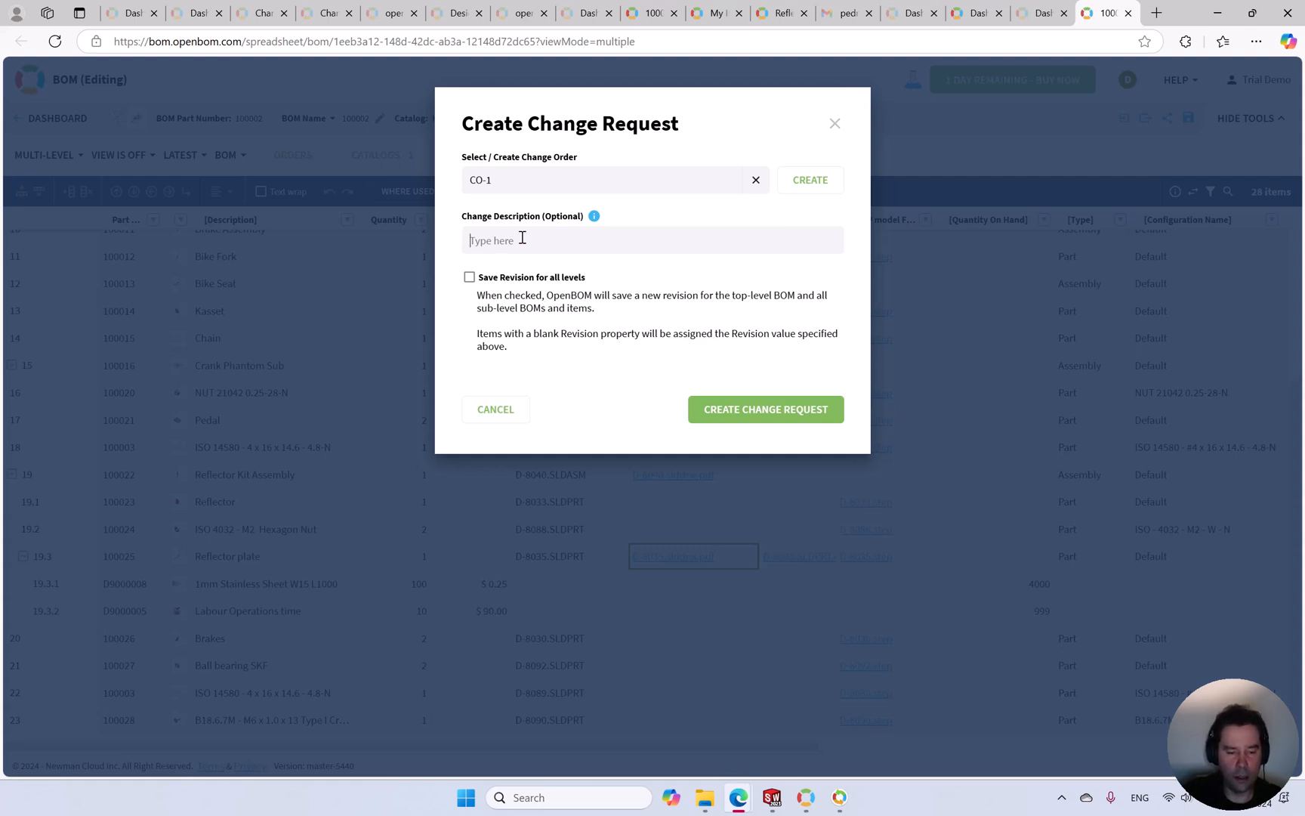
text(Reflec)
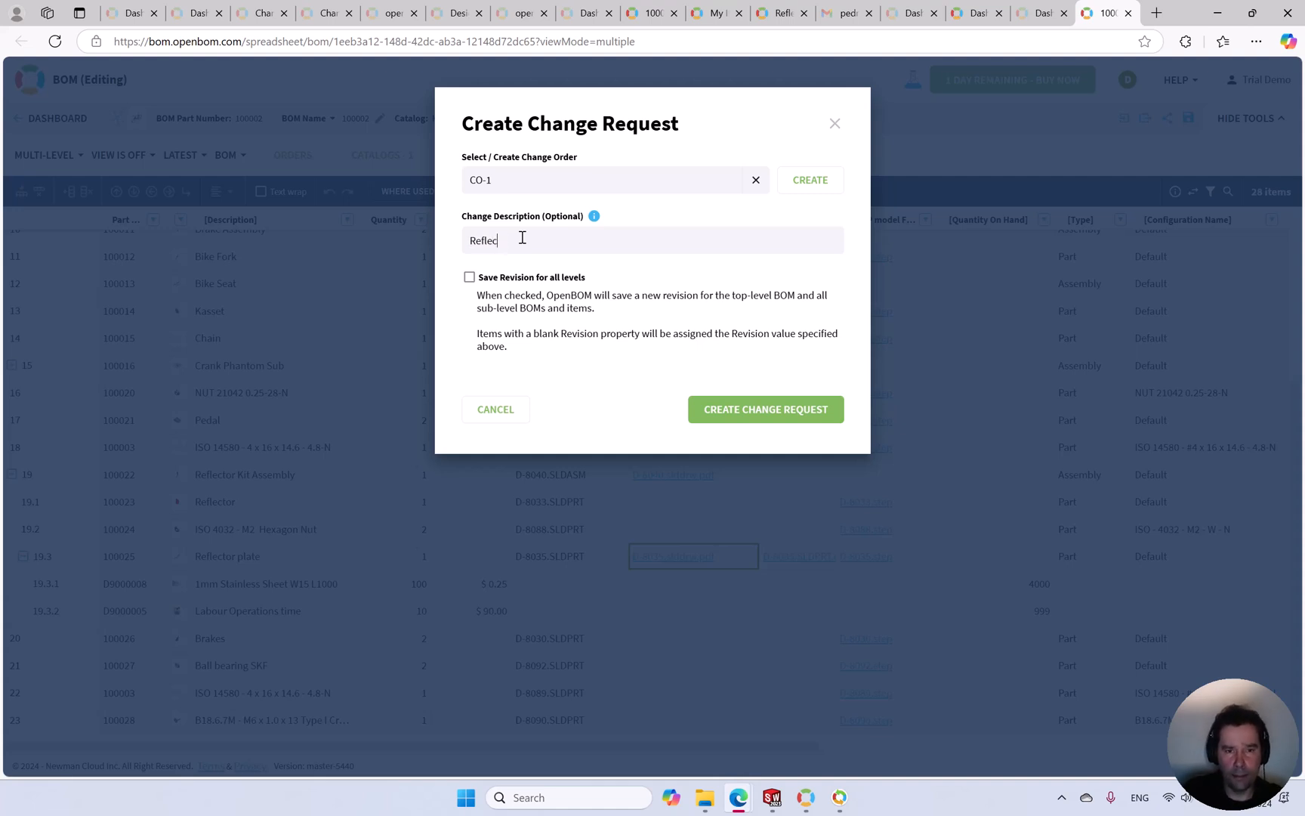
text(tor change)
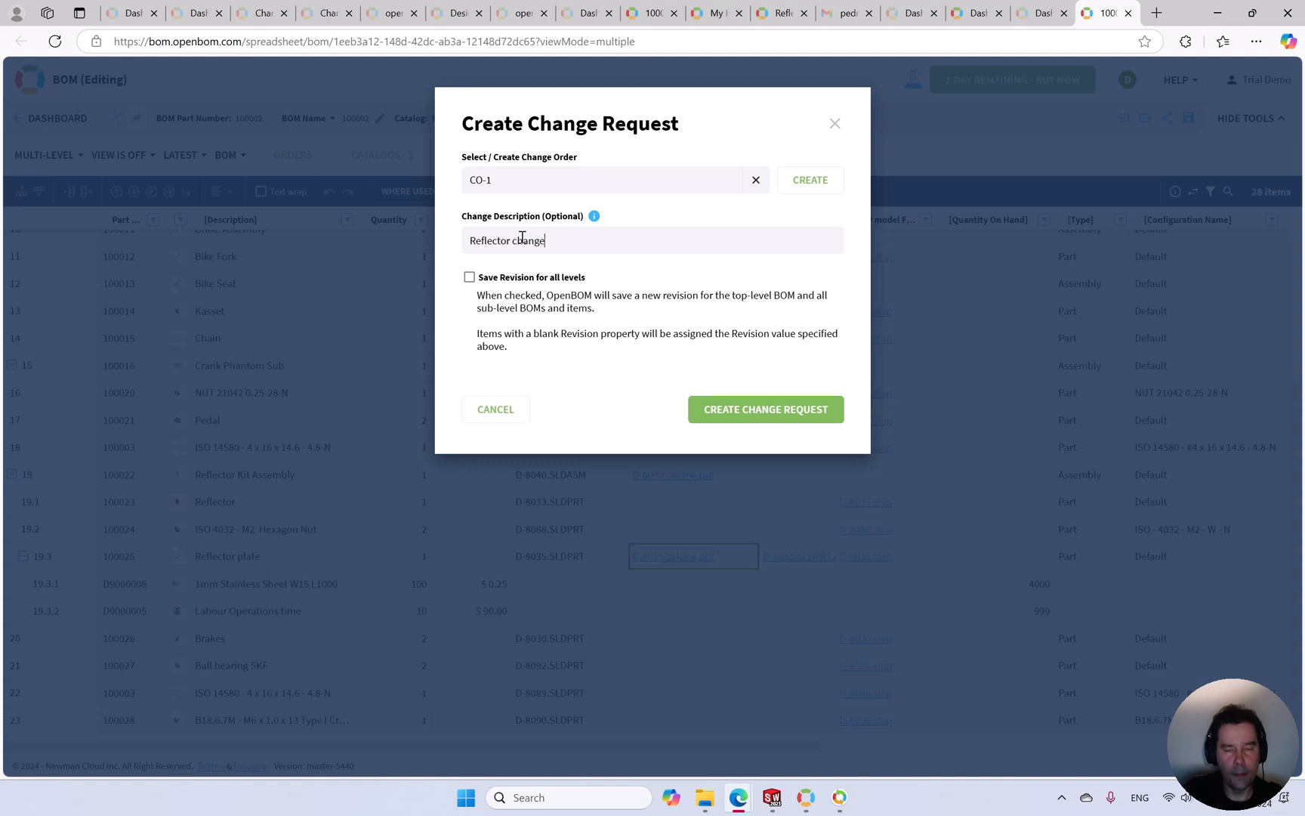
triple_click(522, 239)
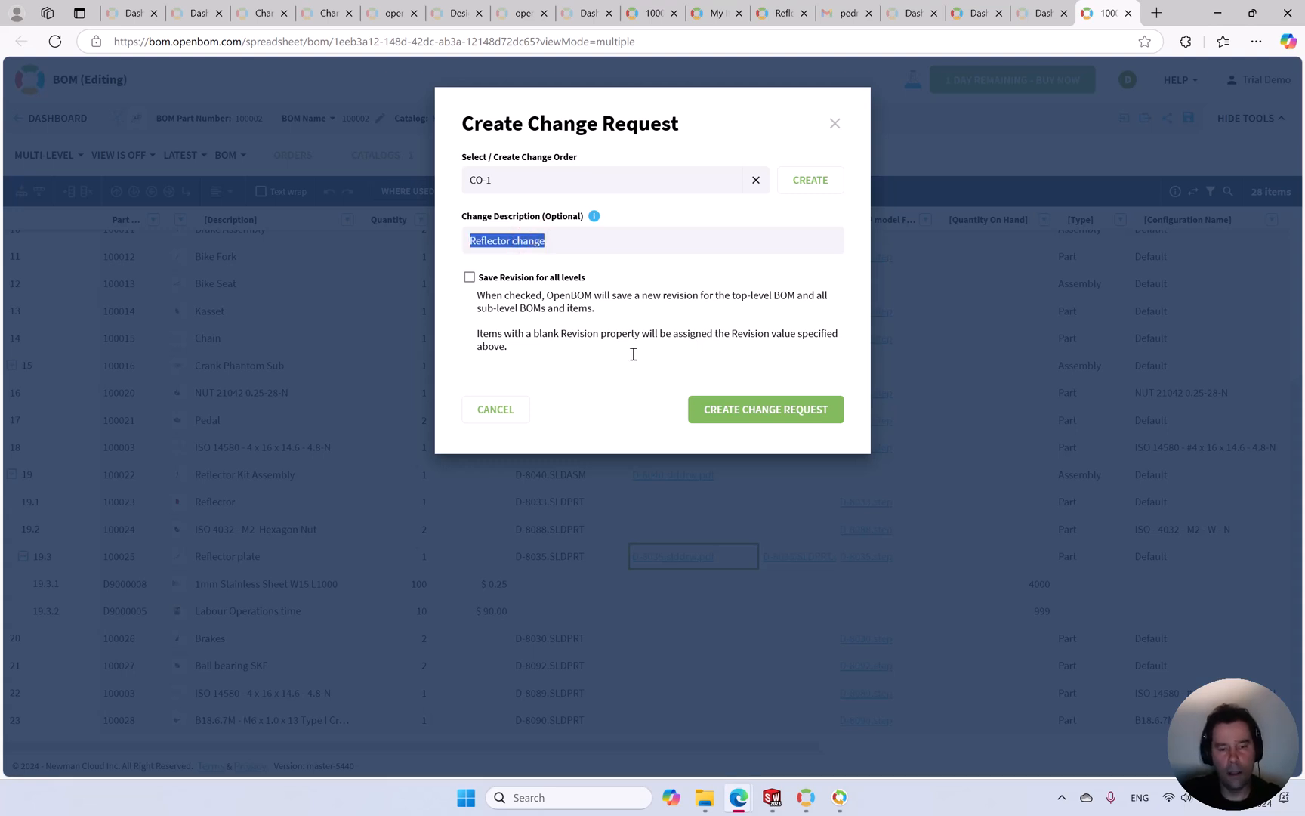
click(764, 414)
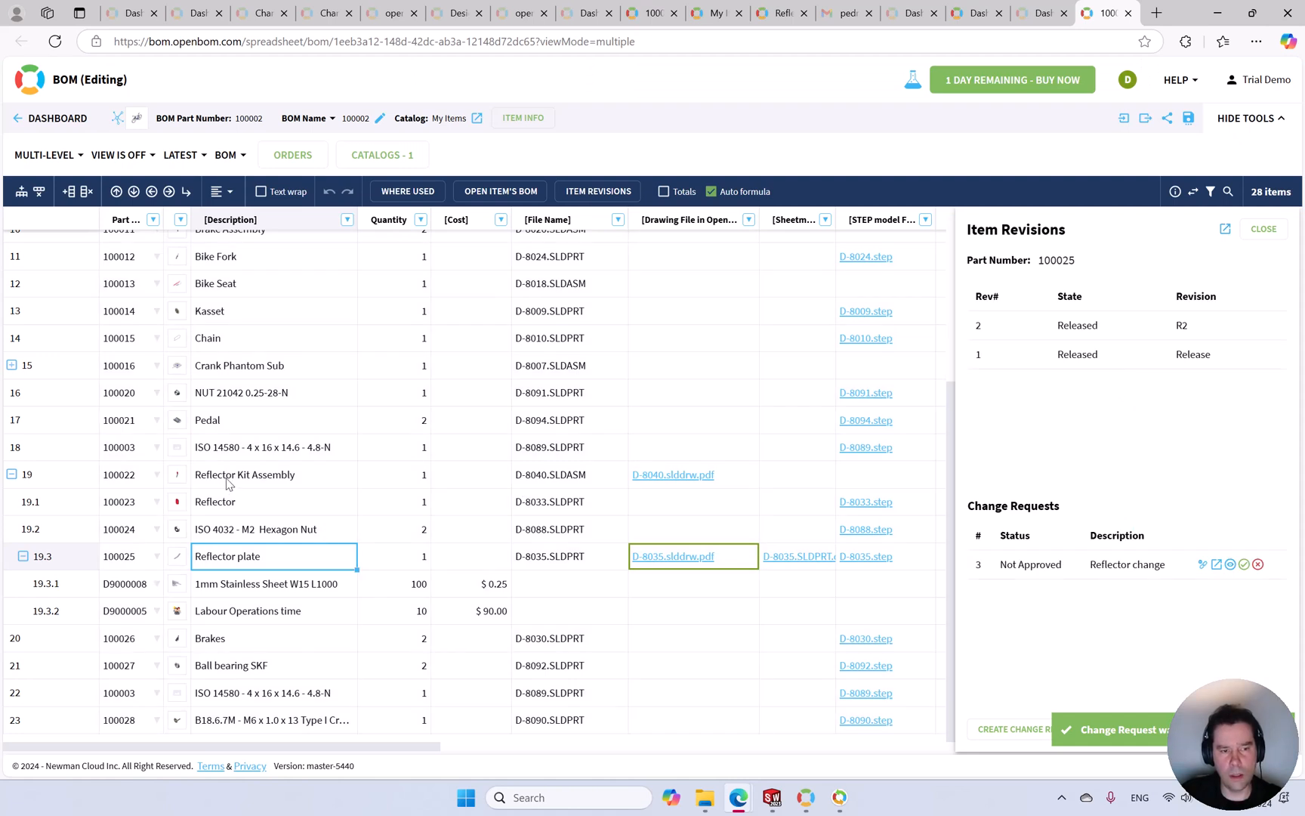
- Create a change request for the Reflector Kit Assembly under CO-1, described as "Reflector change", and close the item revisions list
click(228, 482)
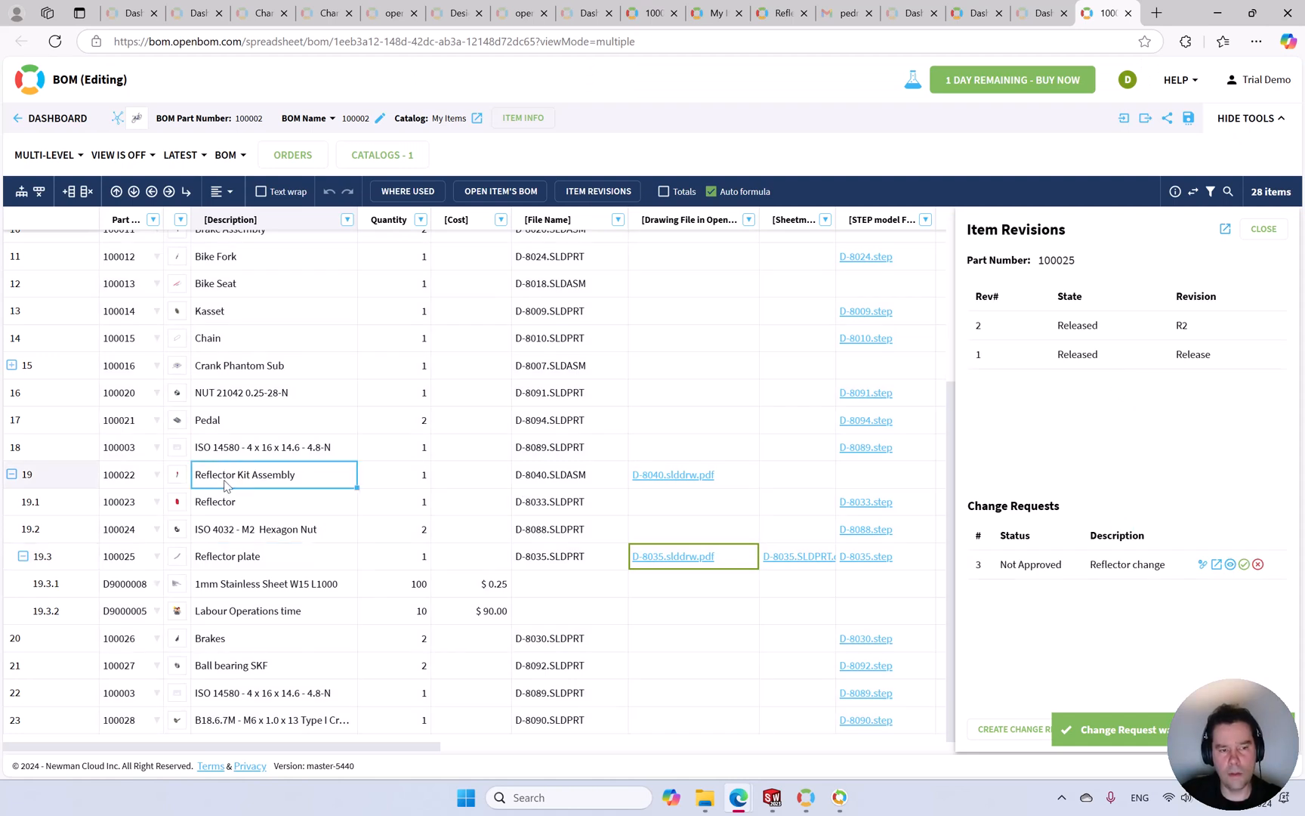
mouse_move(176, 484)
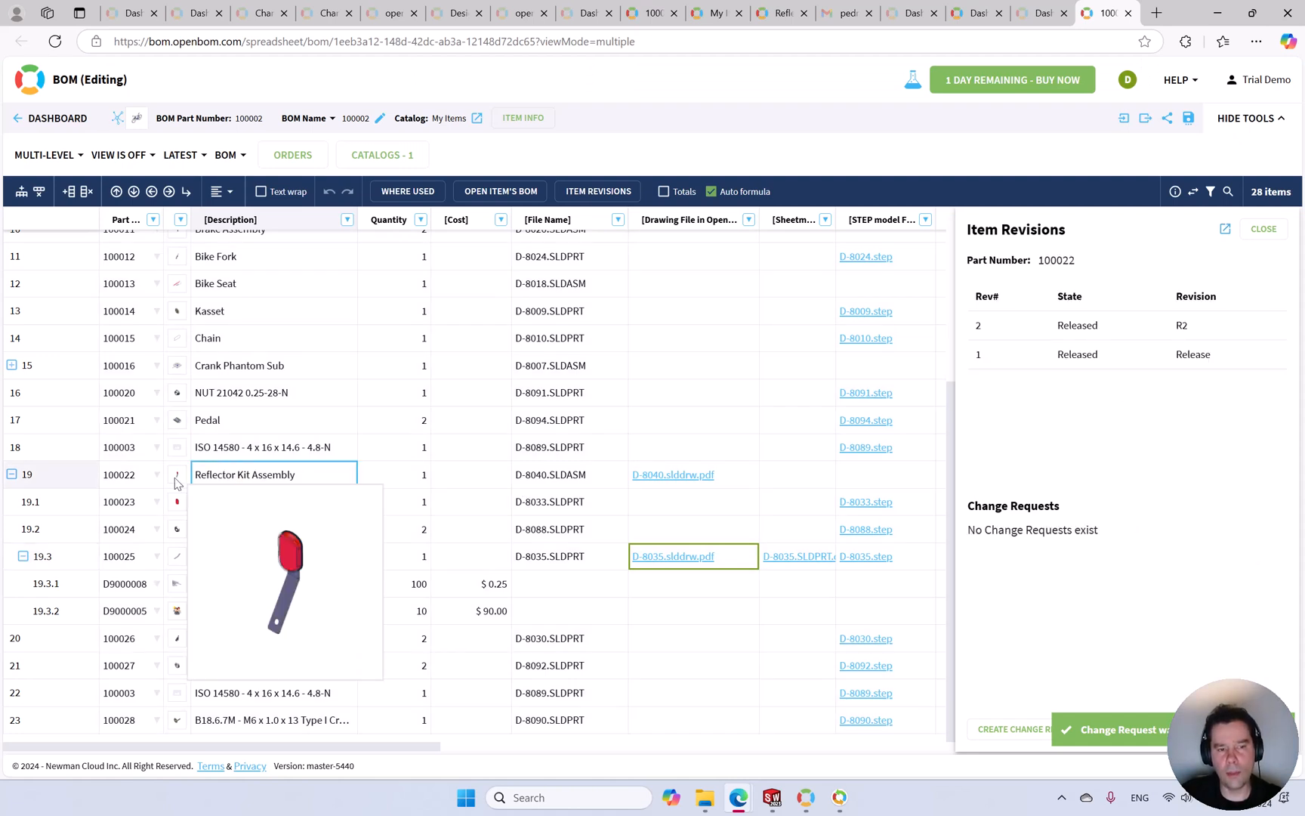
right_click(260, 475)
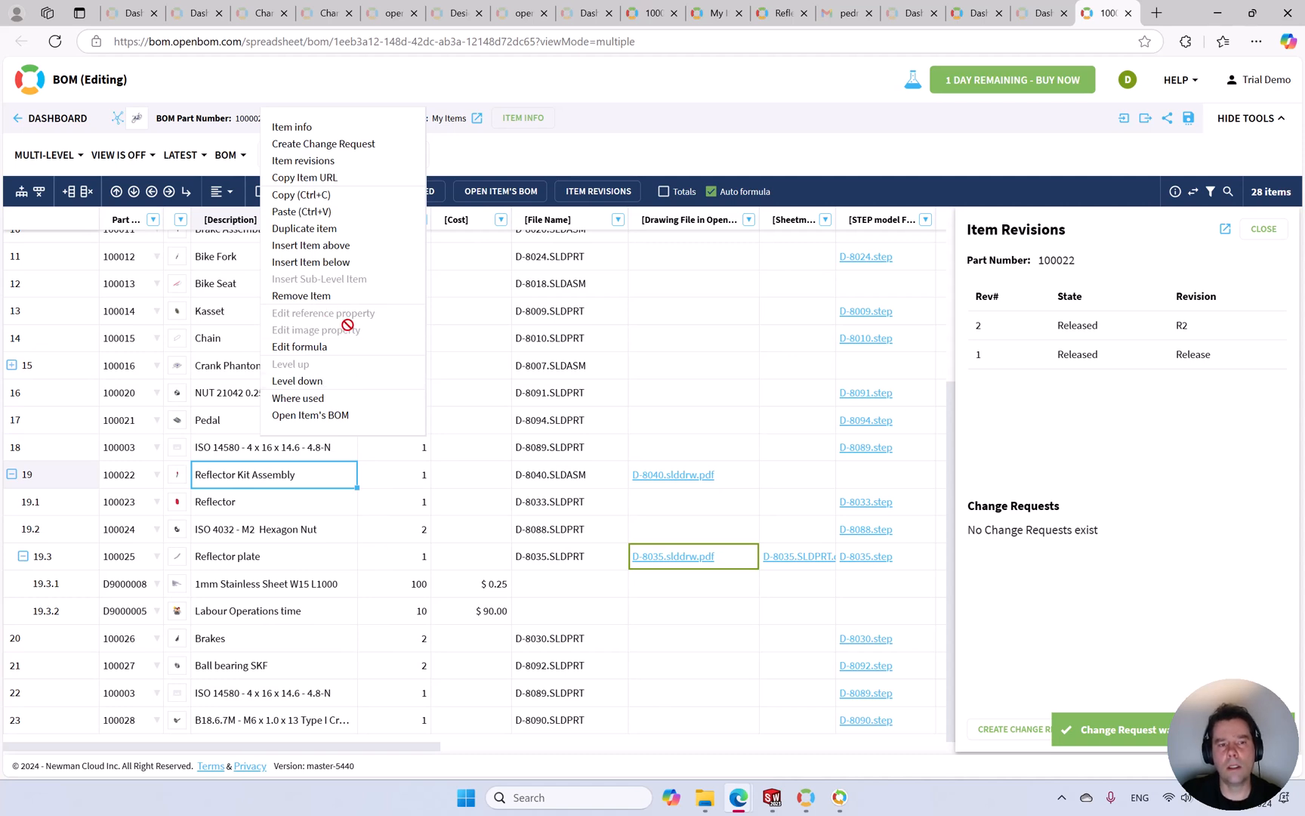
click(323, 143)
click(515, 235)
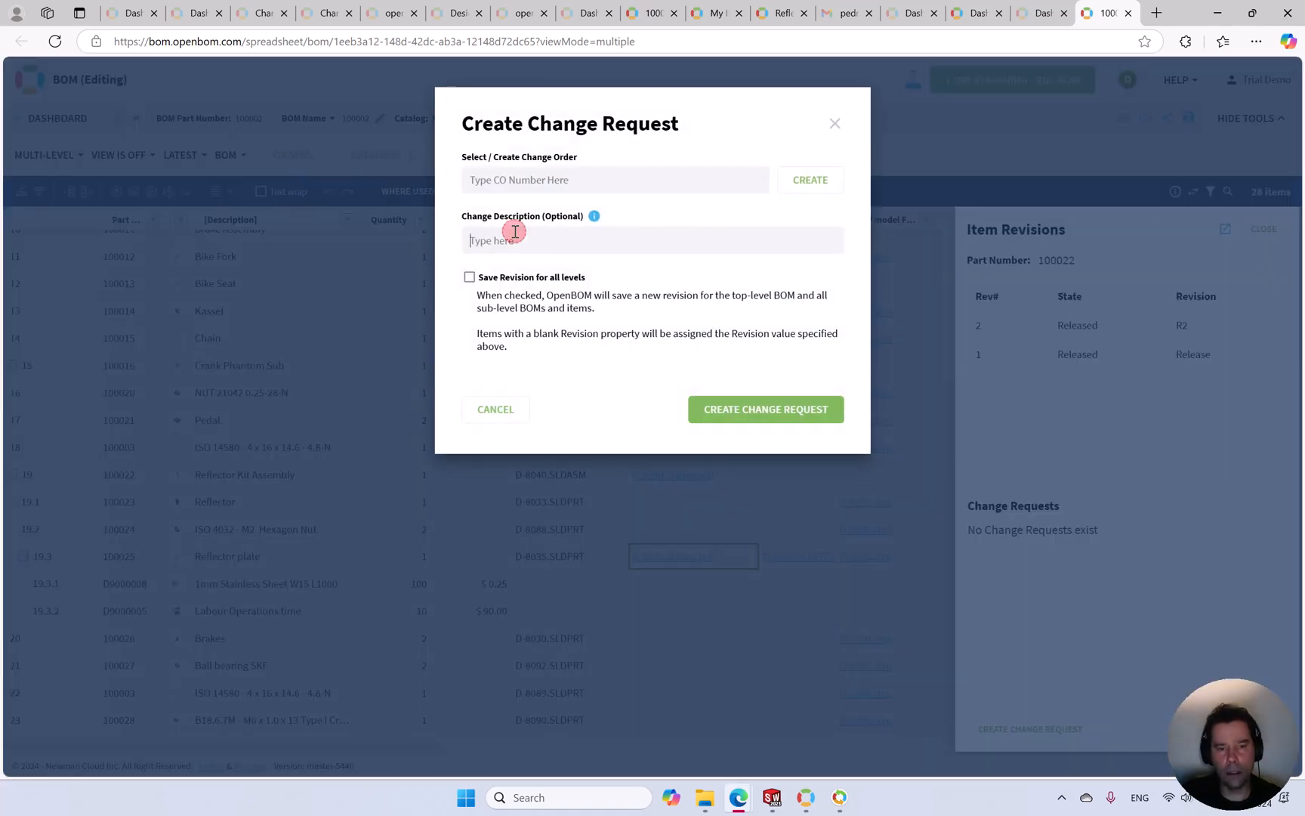
text(Reflector change)
click(639, 179)
click(605, 205)
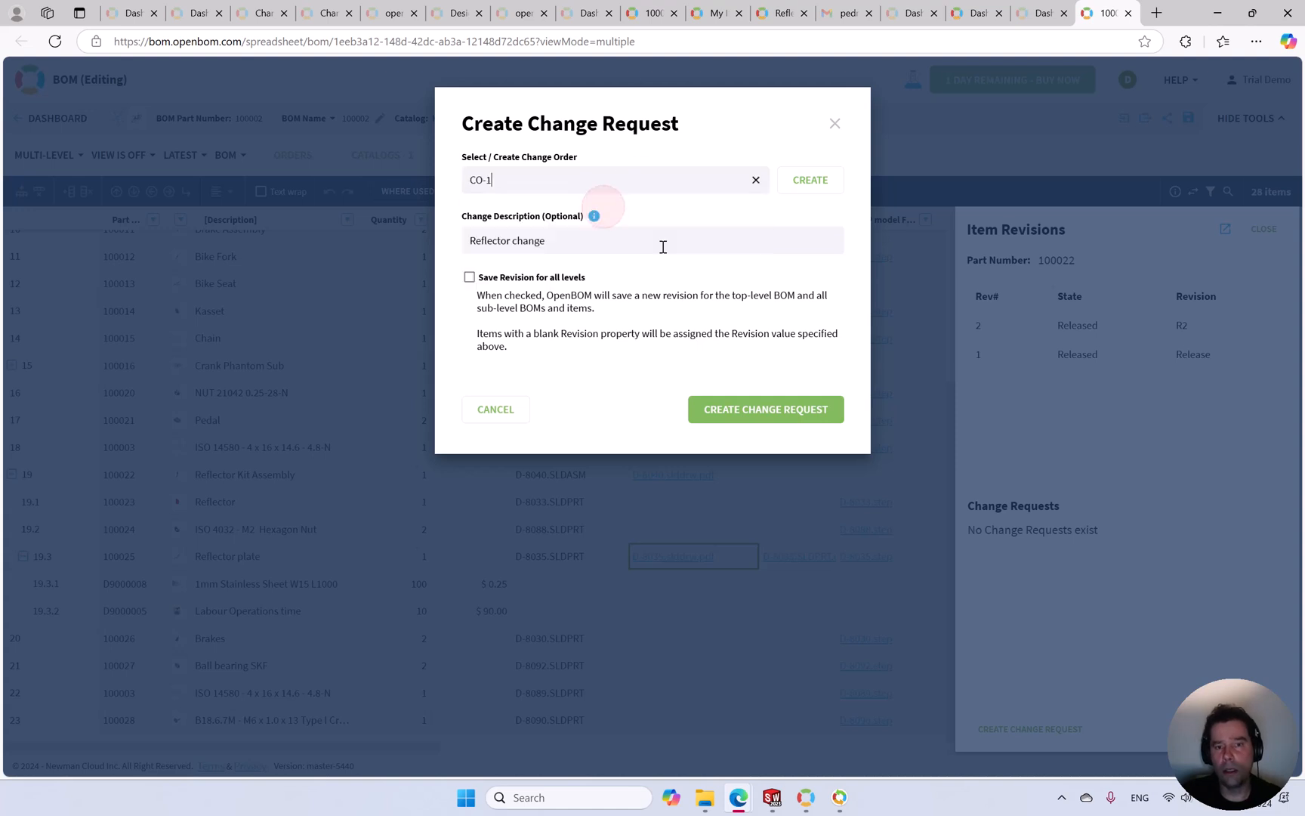
click(758, 414)
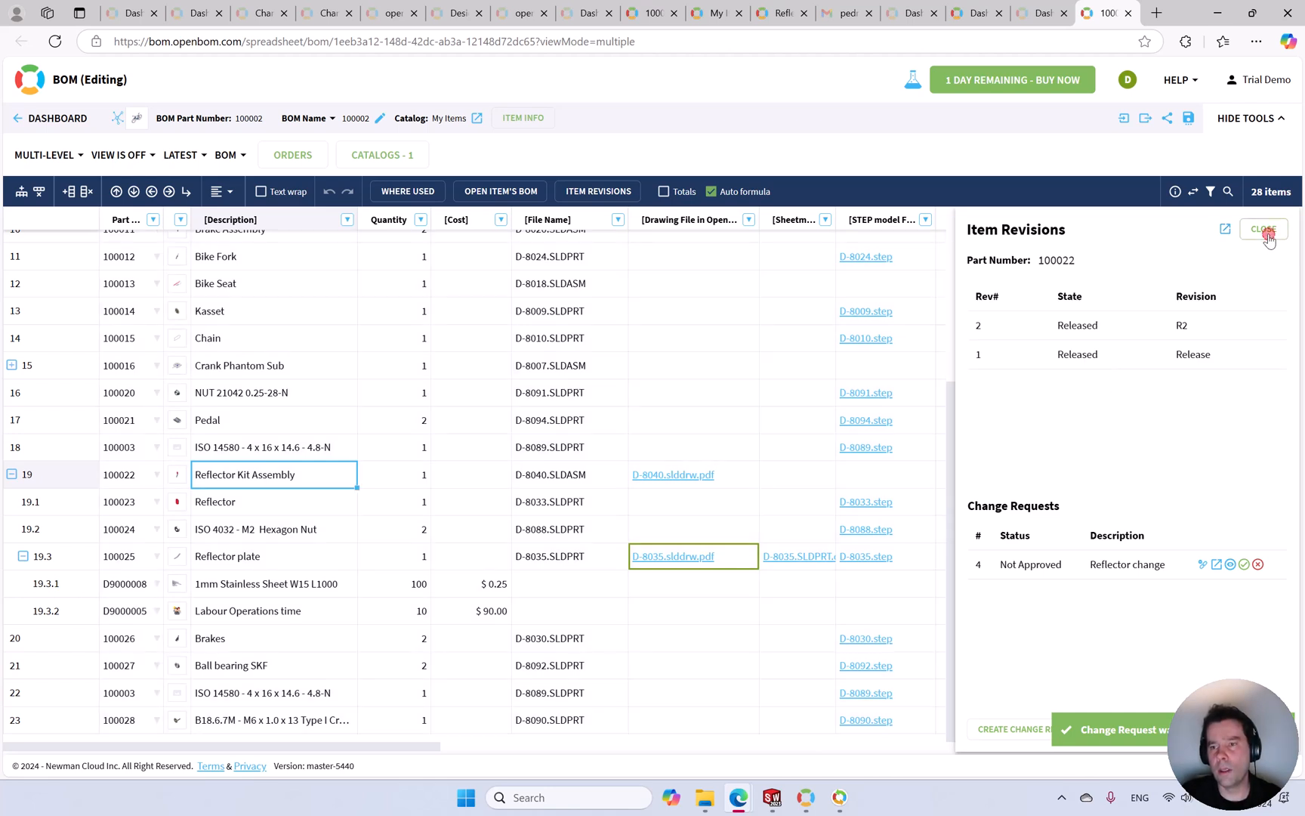
click(1265, 230)
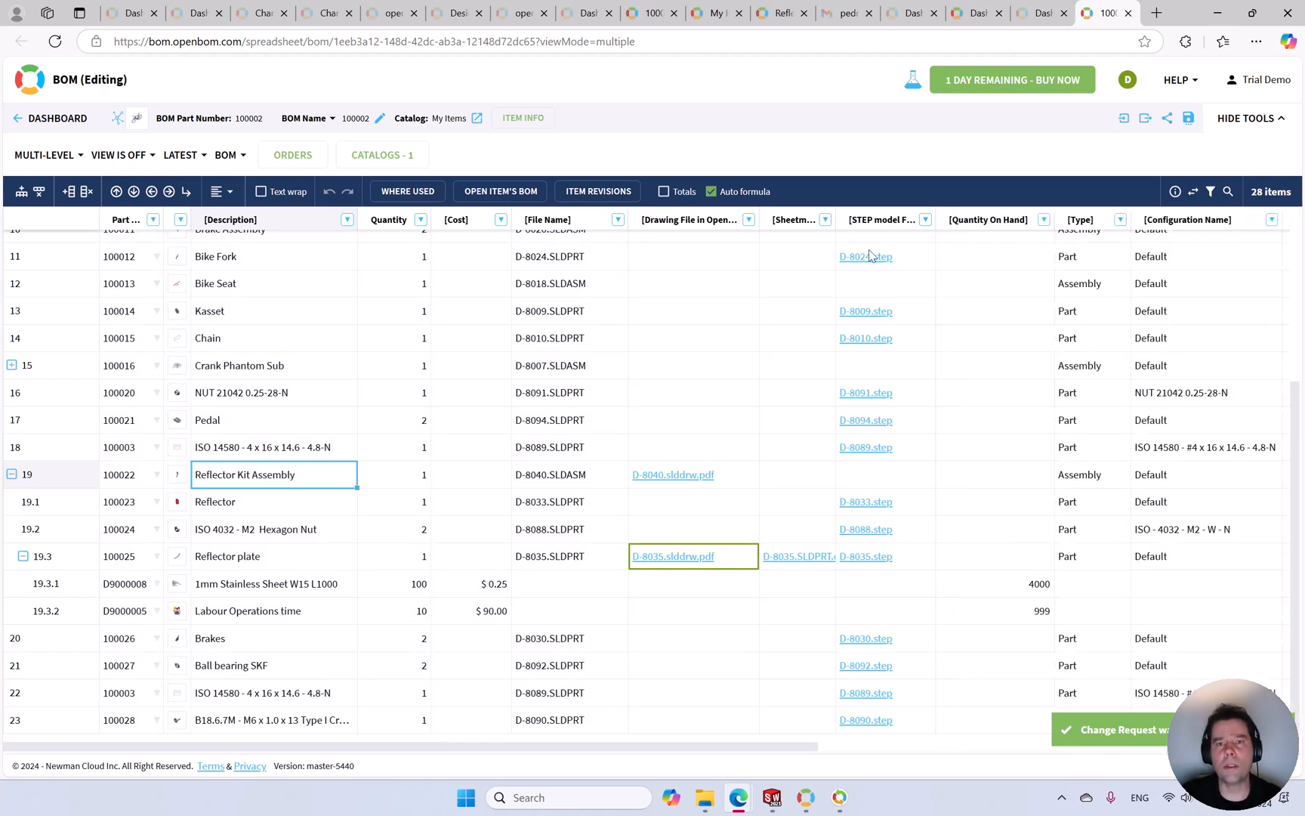
- Switch to Gmail, open the newest Demo-labelled OpenBOM notification about CO-1, and follow its link to the change order
click(834, 23)
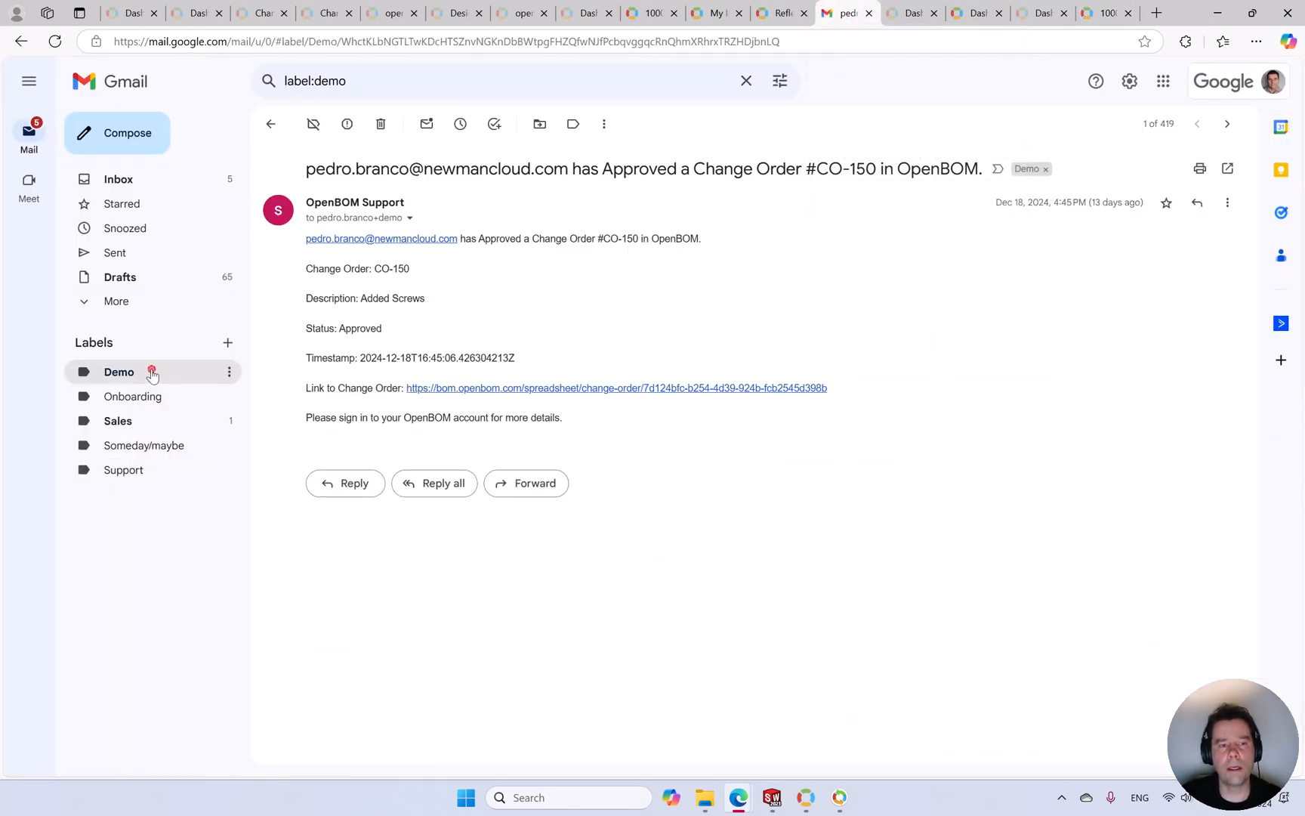
click(146, 371)
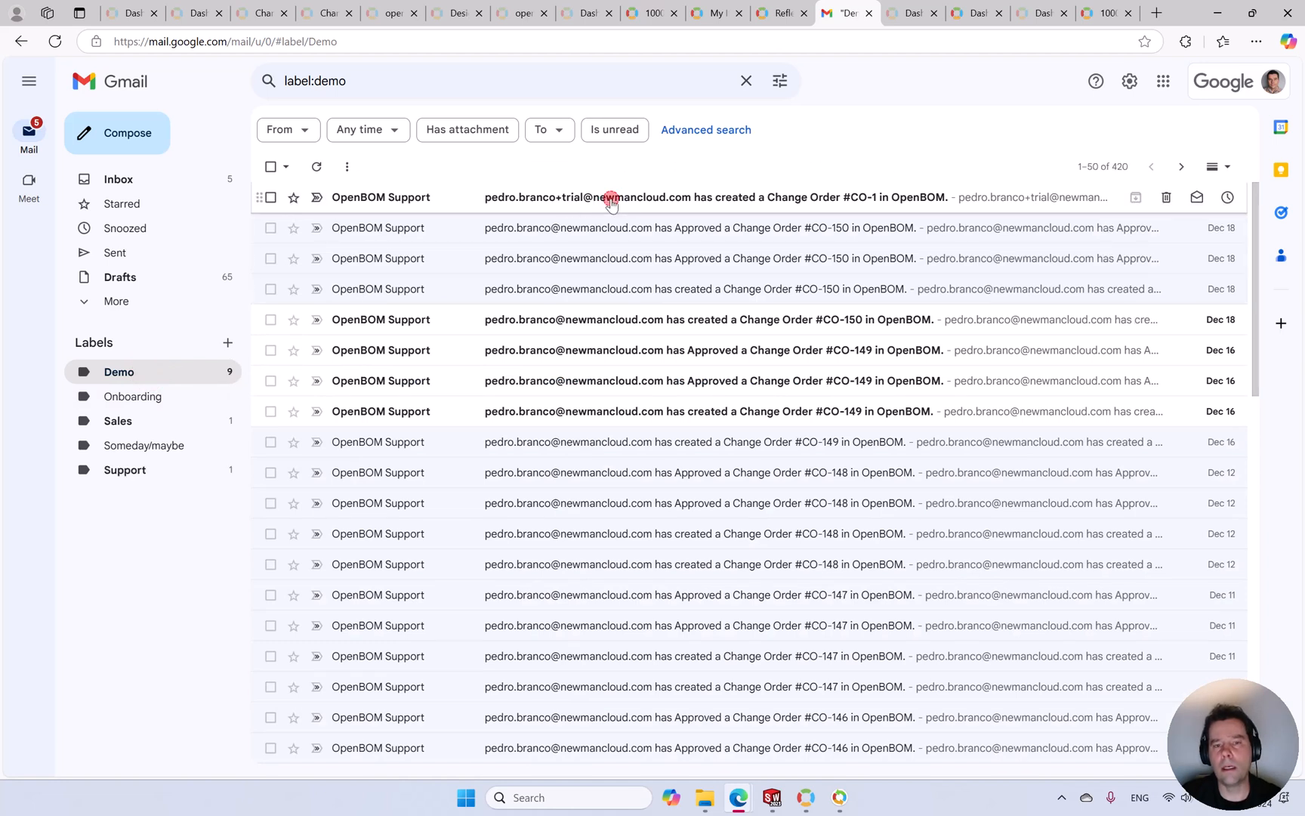
click(608, 198)
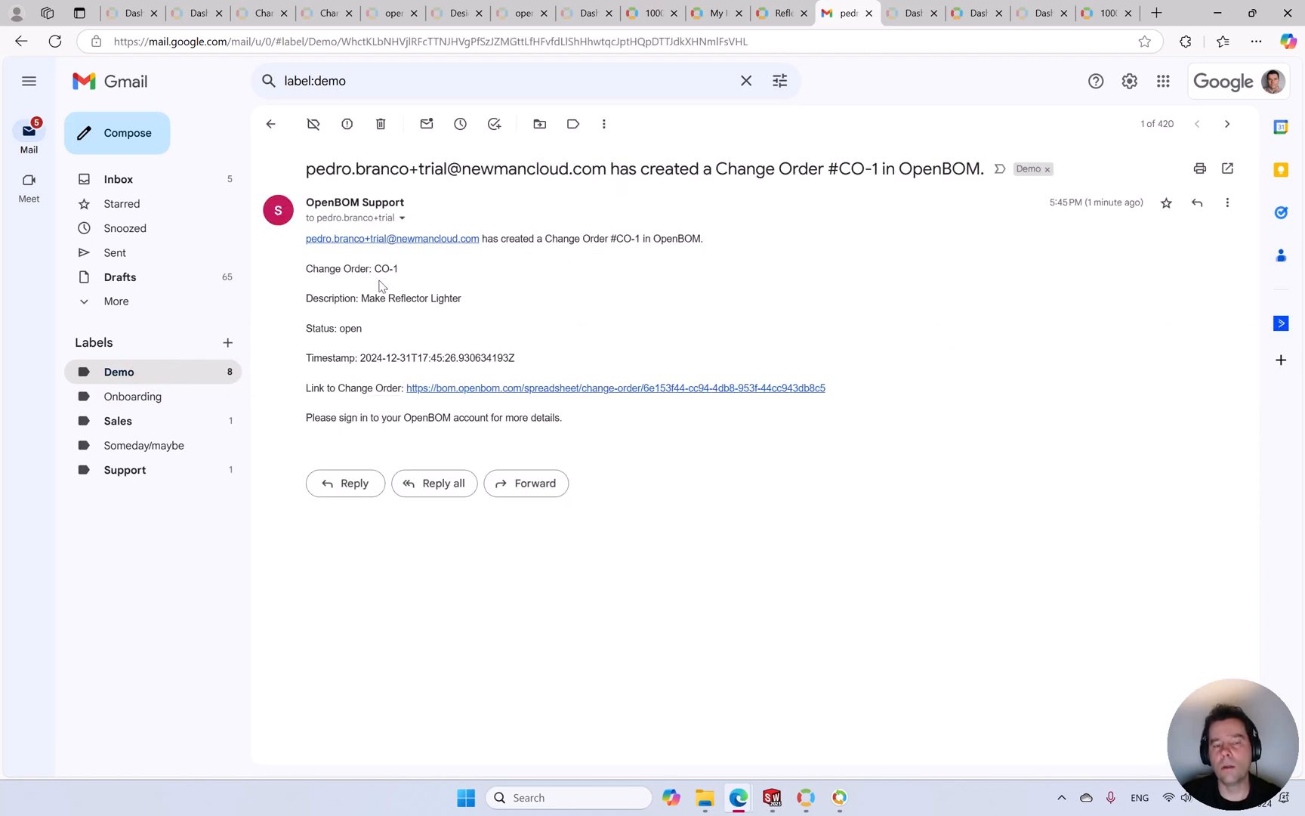
drag(484, 303, 360, 299)
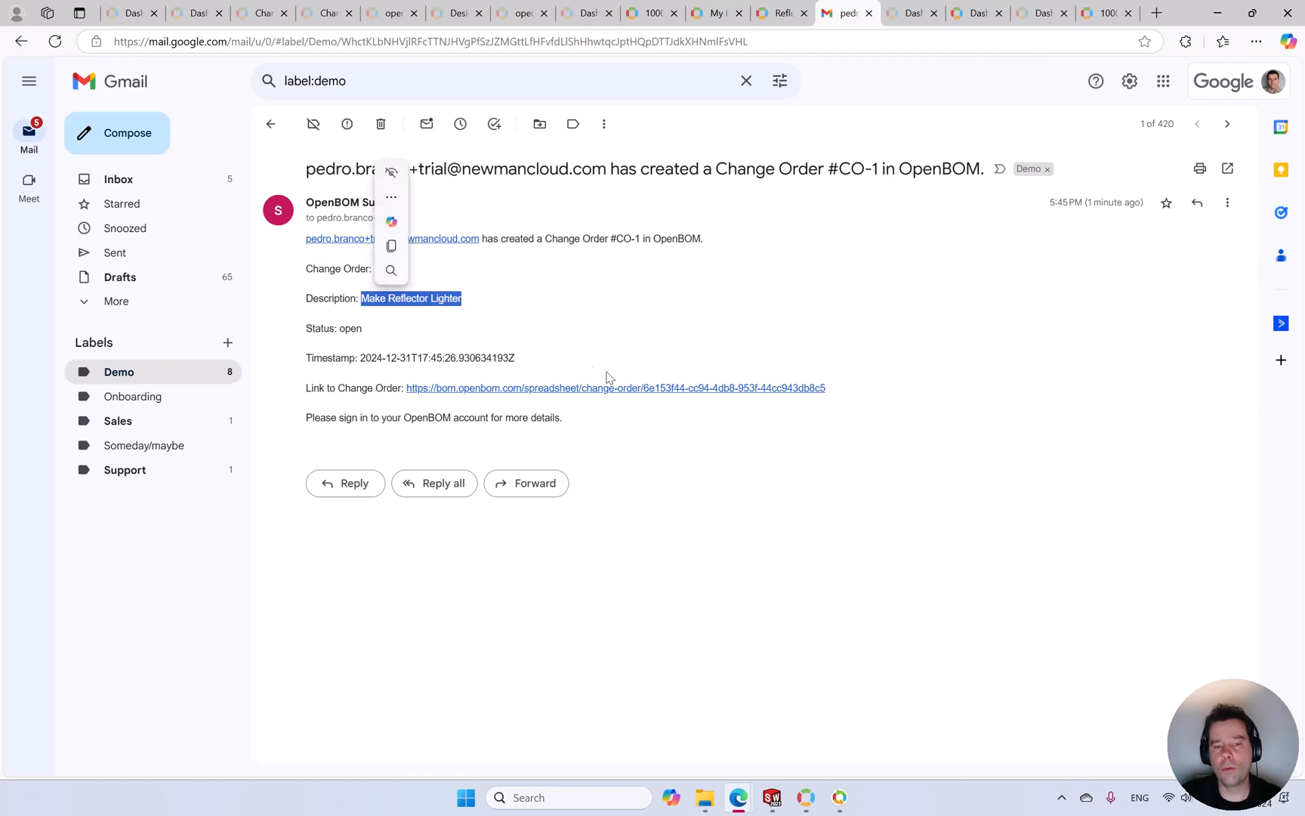
click(612, 387)
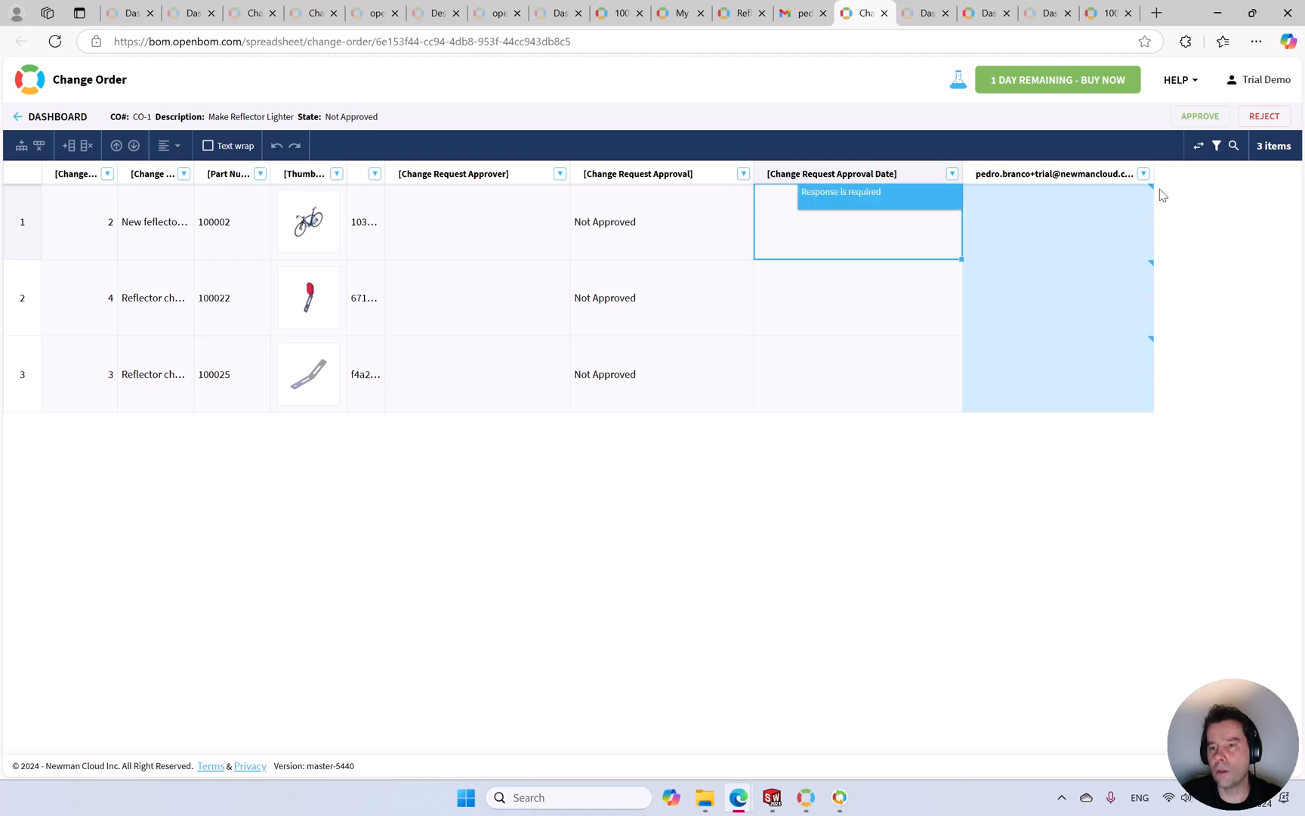
- Look at the approver's response options for part 100002 in the change order without choosing one
click(1101, 214)
double_click(1100, 214)
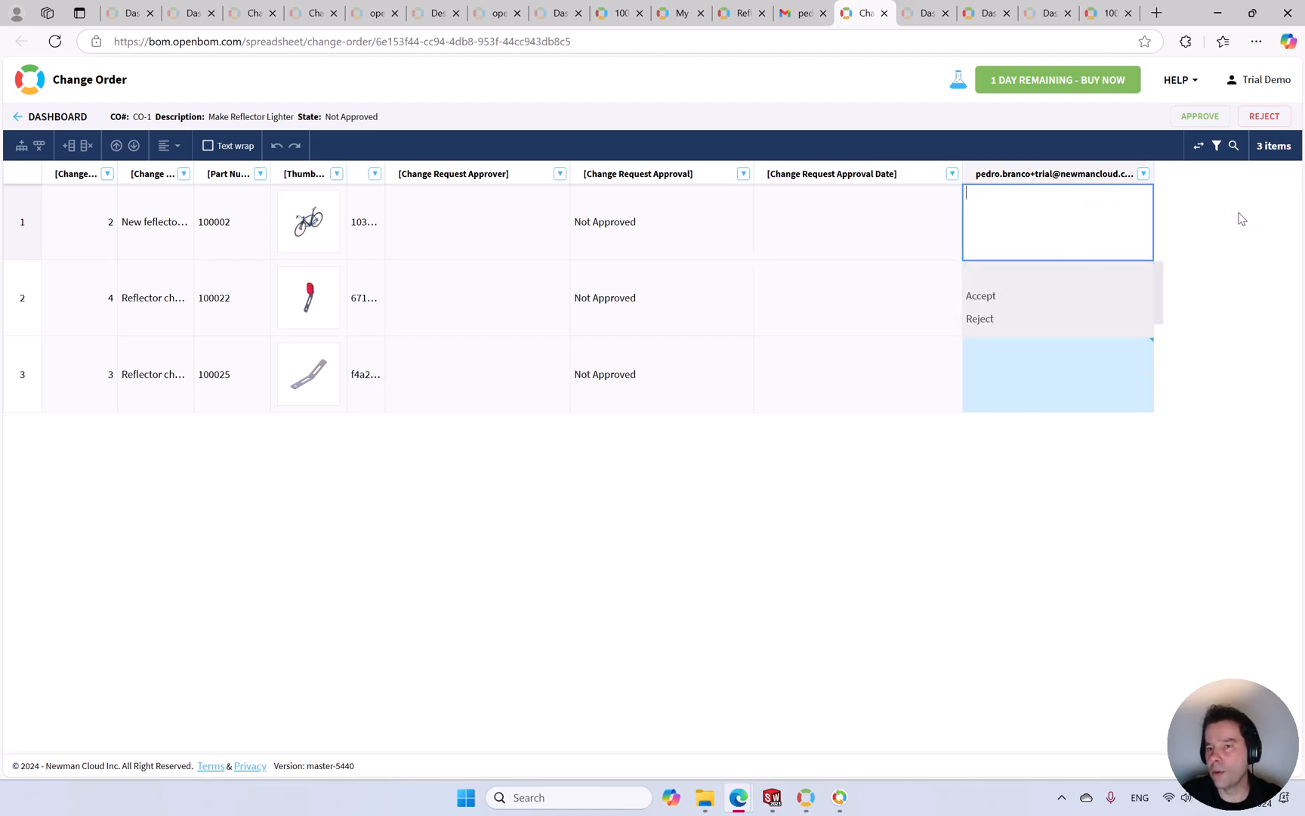
click(1204, 211)
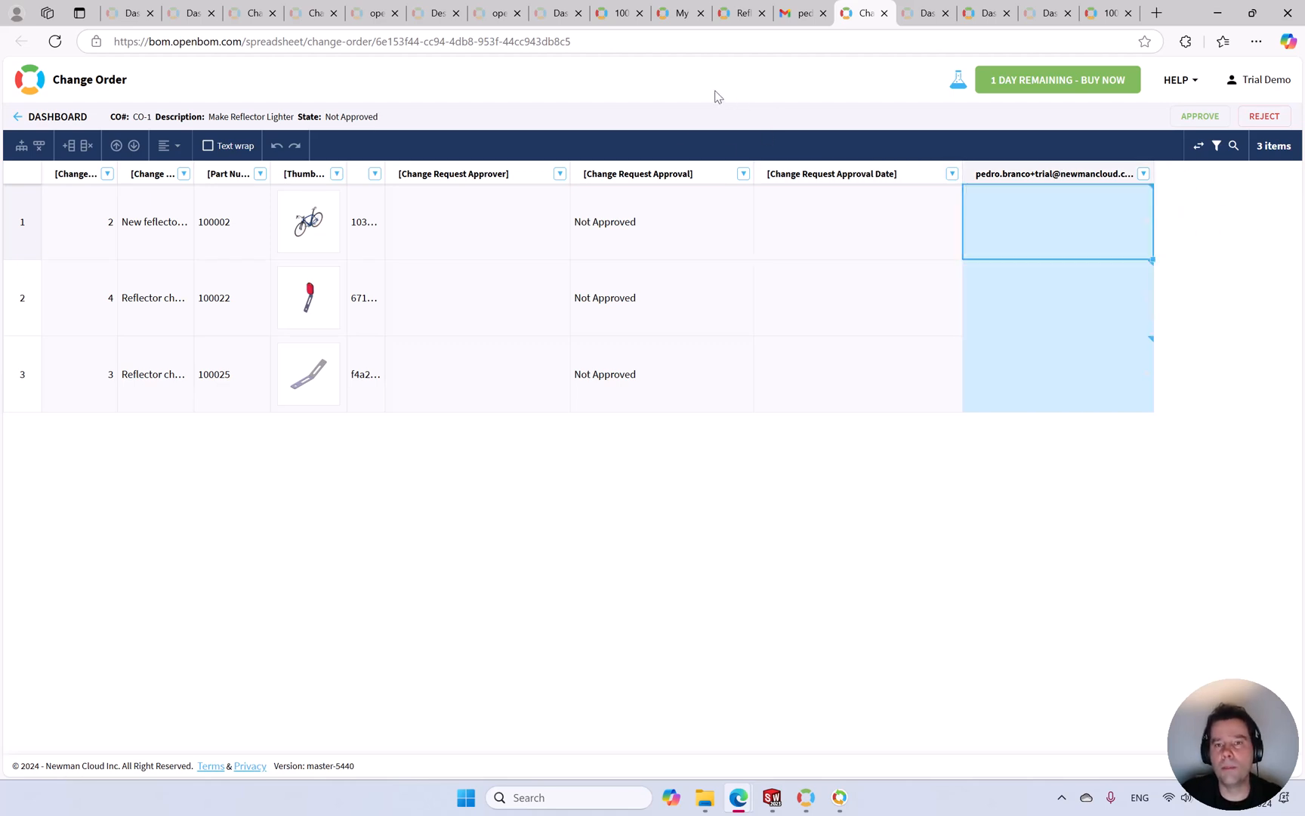
- Go back to BOM 100002 and export it to Excel as a ZIP download that includes the stored files
click(616, 13)
scroll(649, 346, up, 2)
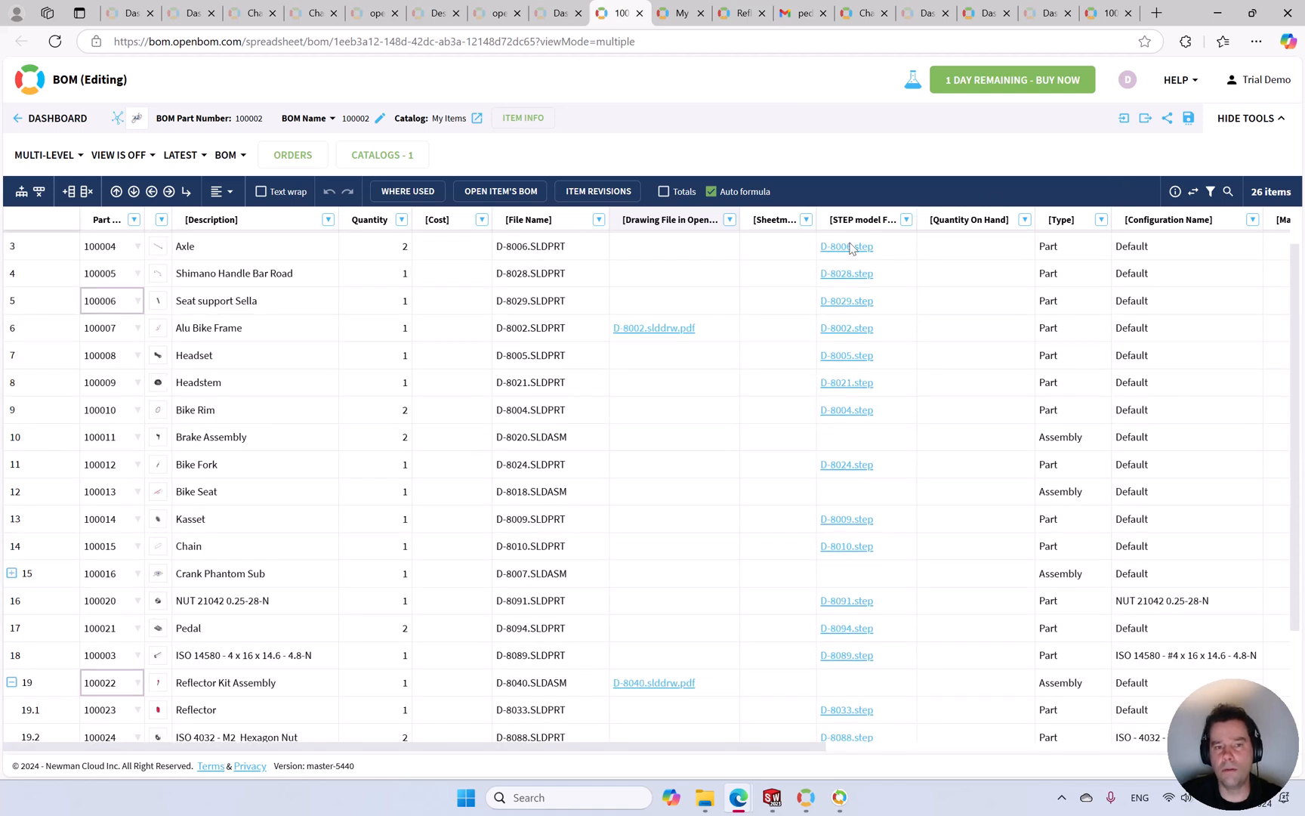
scroll(821, 358, up, 1)
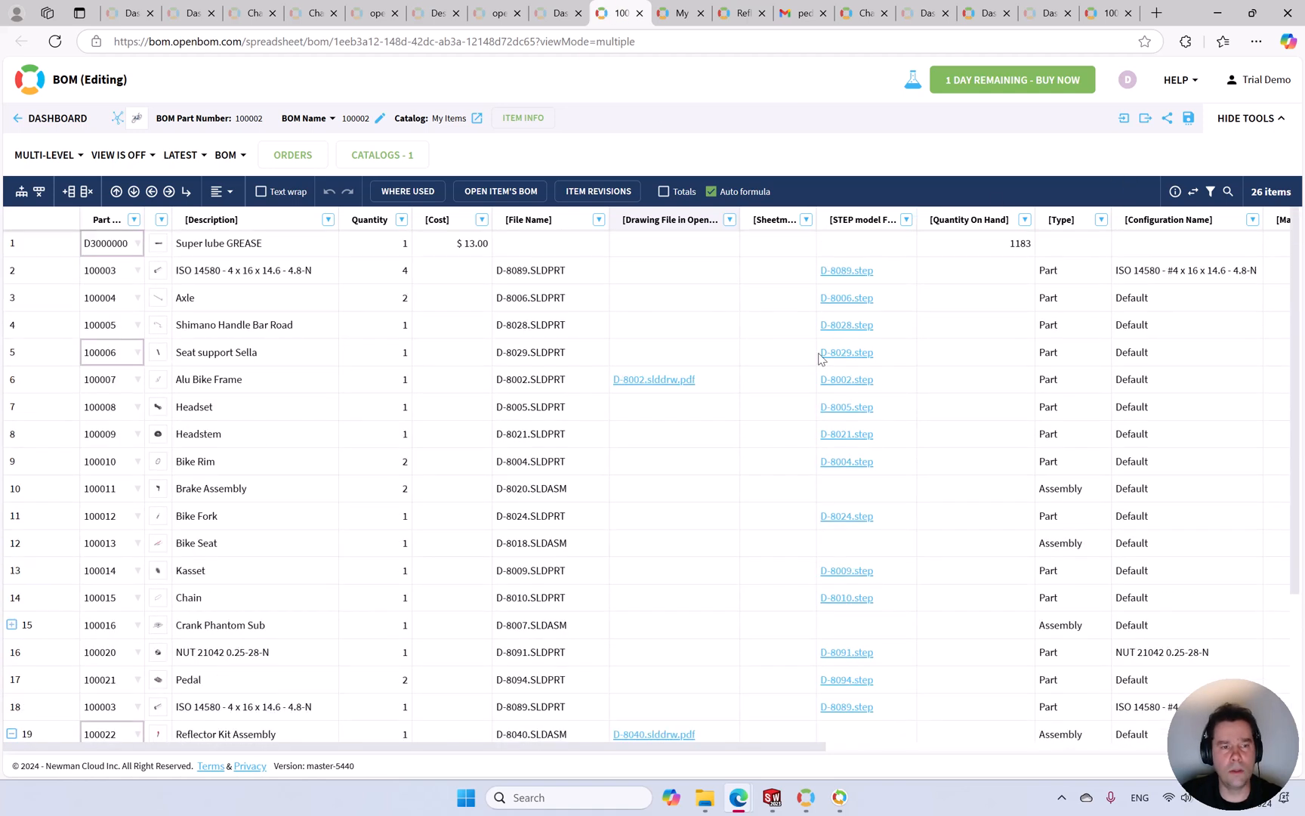
click(1145, 119)
click(672, 337)
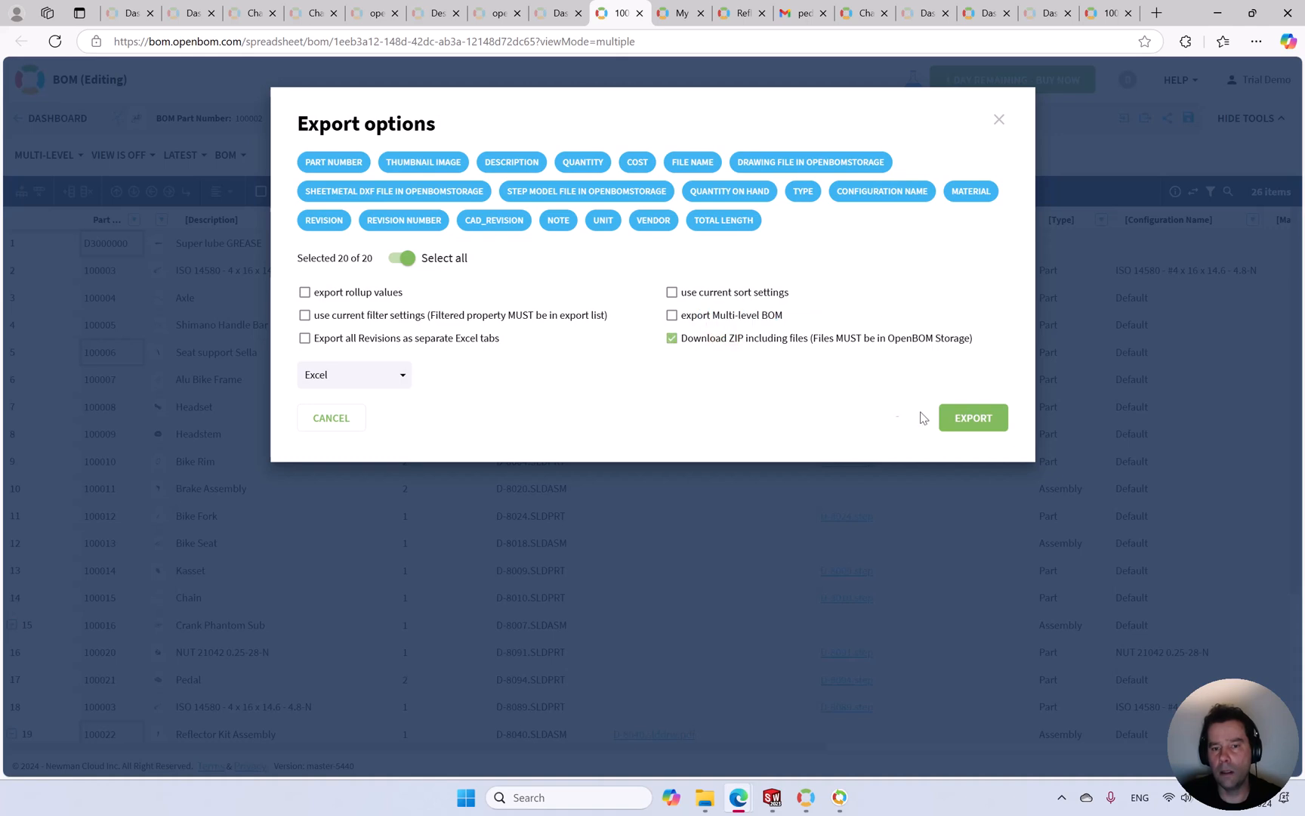
click(963, 420)
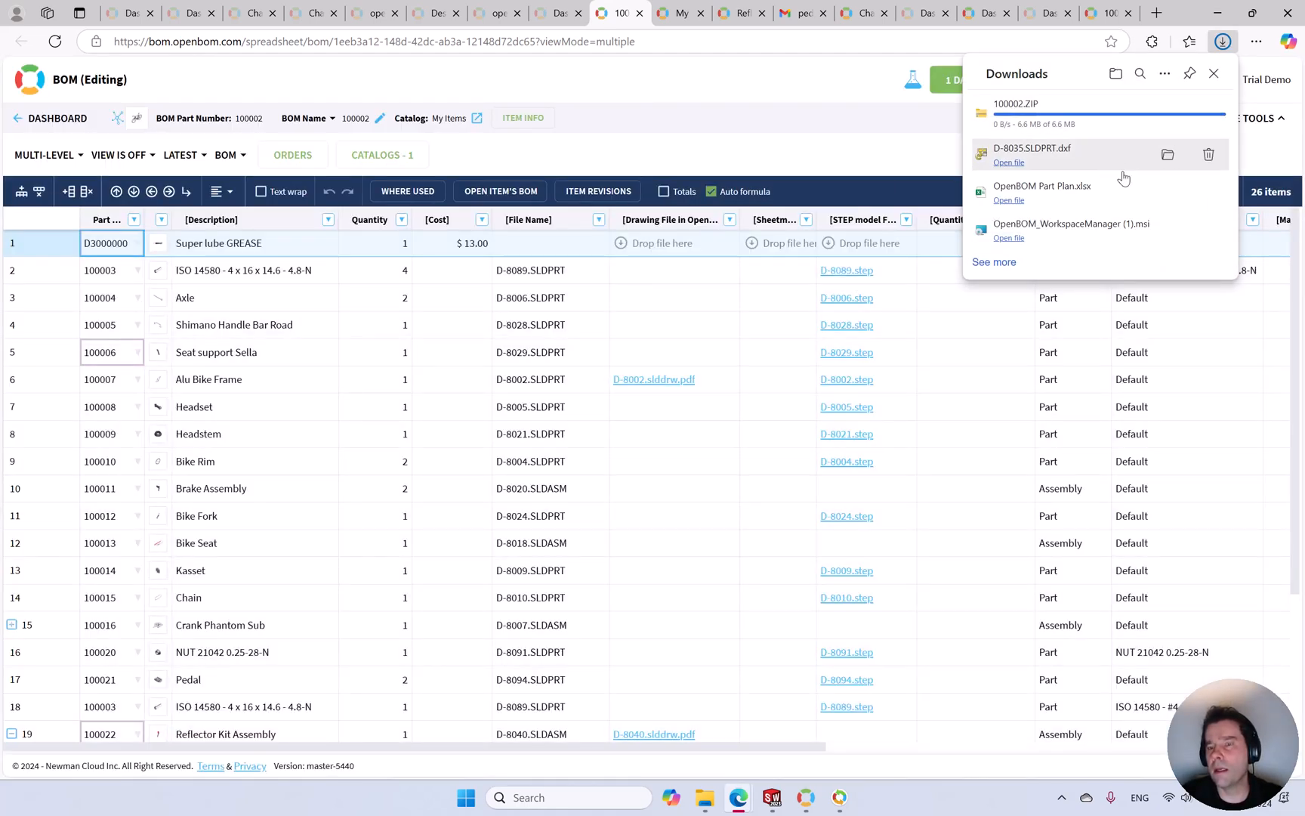
- Open the downloaded 100002.ZIP, inspect its exported files including D-8040.slddrw.pdf, and minimize the folder window
click(1012, 121)
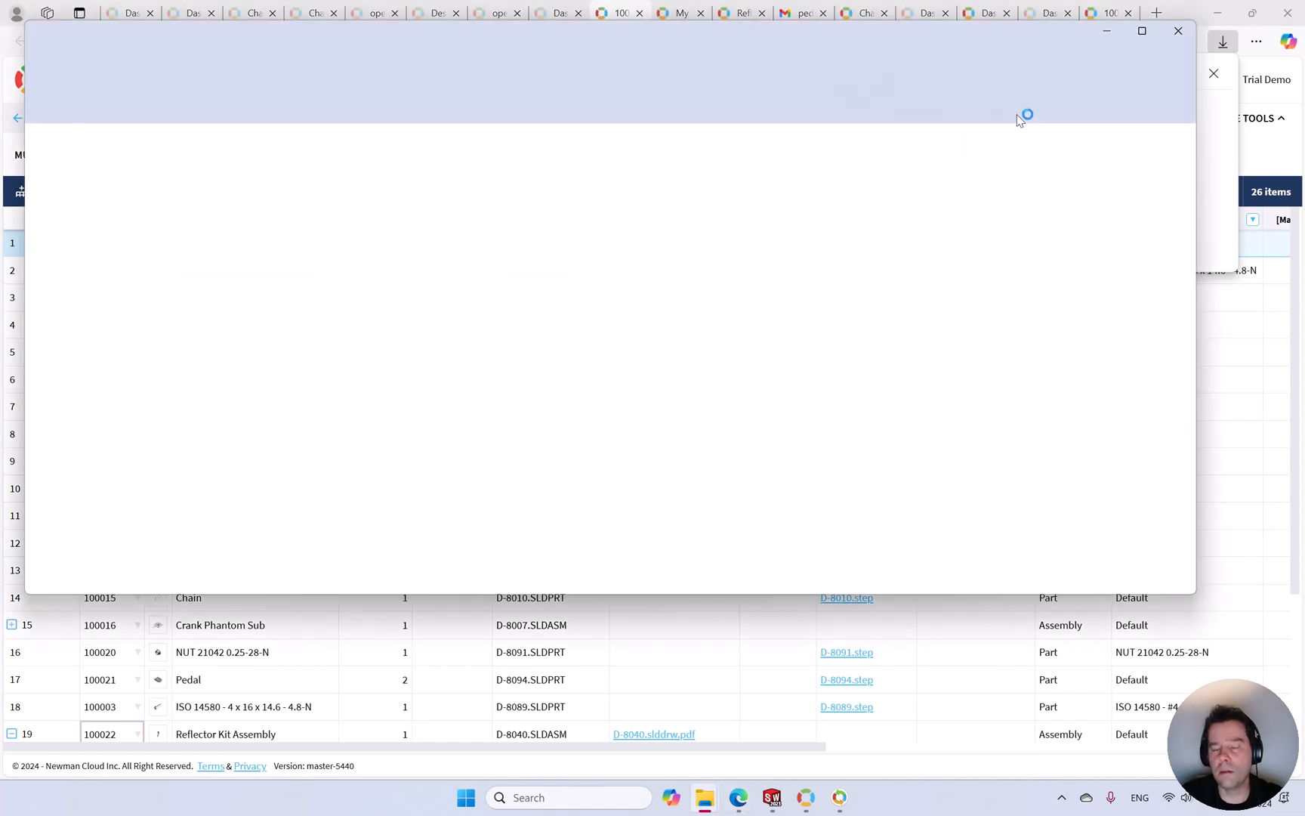
click(396, 449)
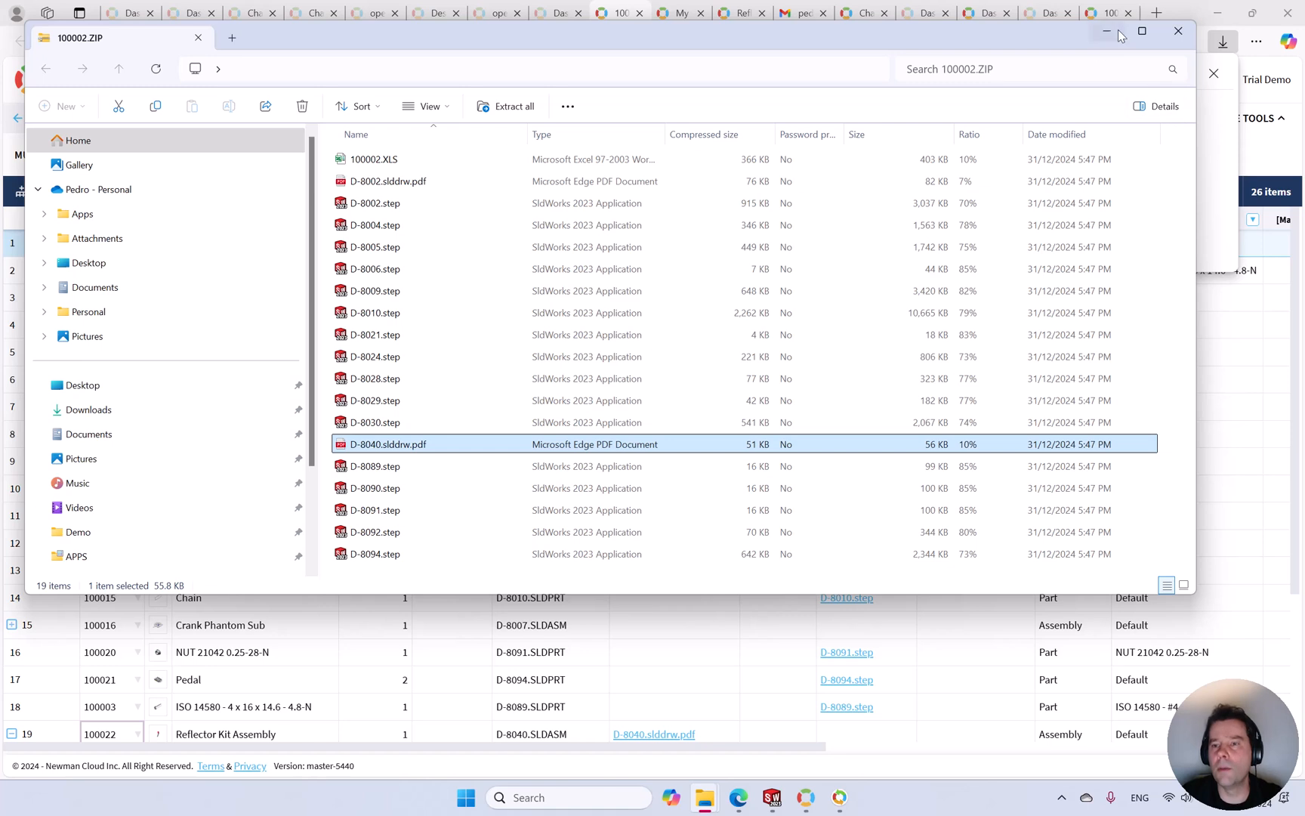
click(1097, 37)
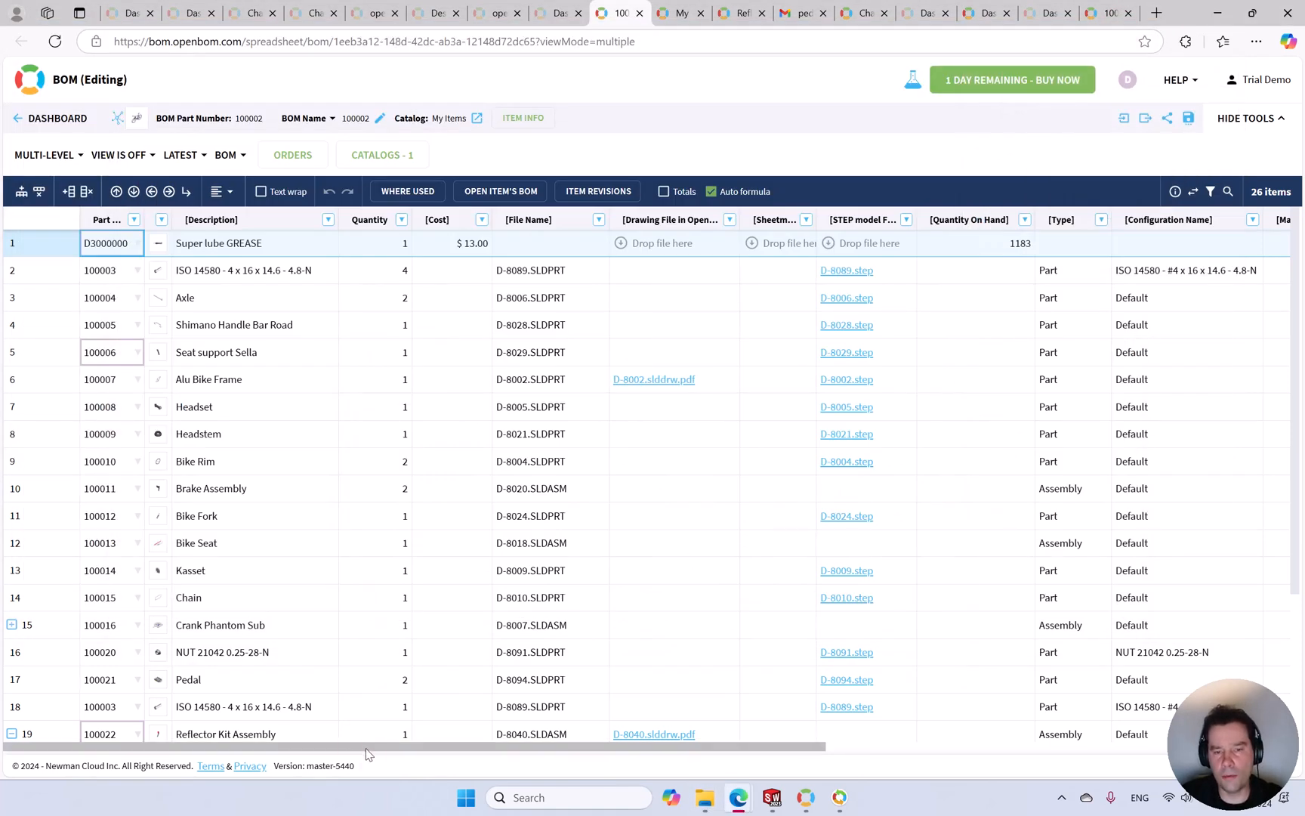
- Widen the CAD_Revision column in BOM 100002 and check the Reflector plate's revision entry
drag(361, 752, 813, 771)
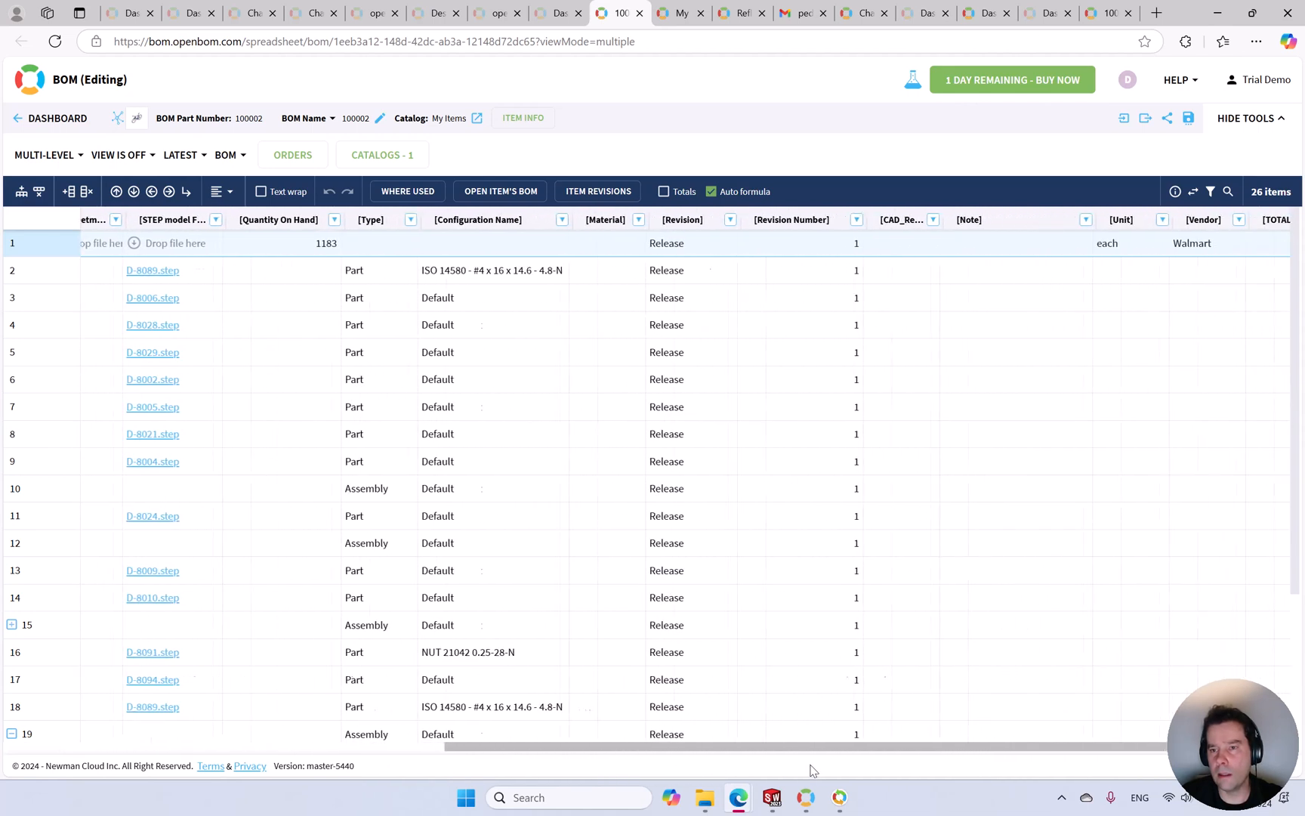
drag(930, 219, 974, 220)
scroll(899, 283, down, 3)
click(906, 287)
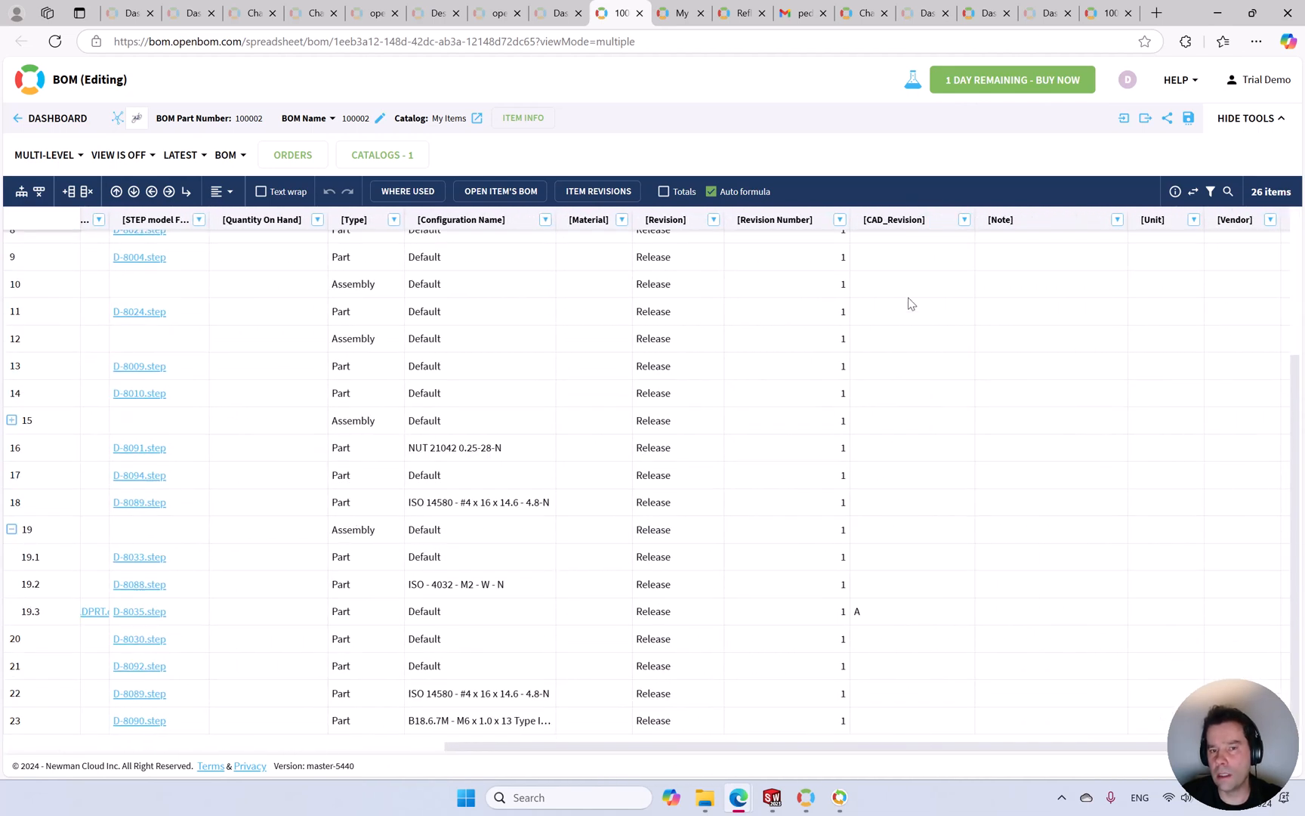
click(867, 618)
drag(943, 746, 472, 748)
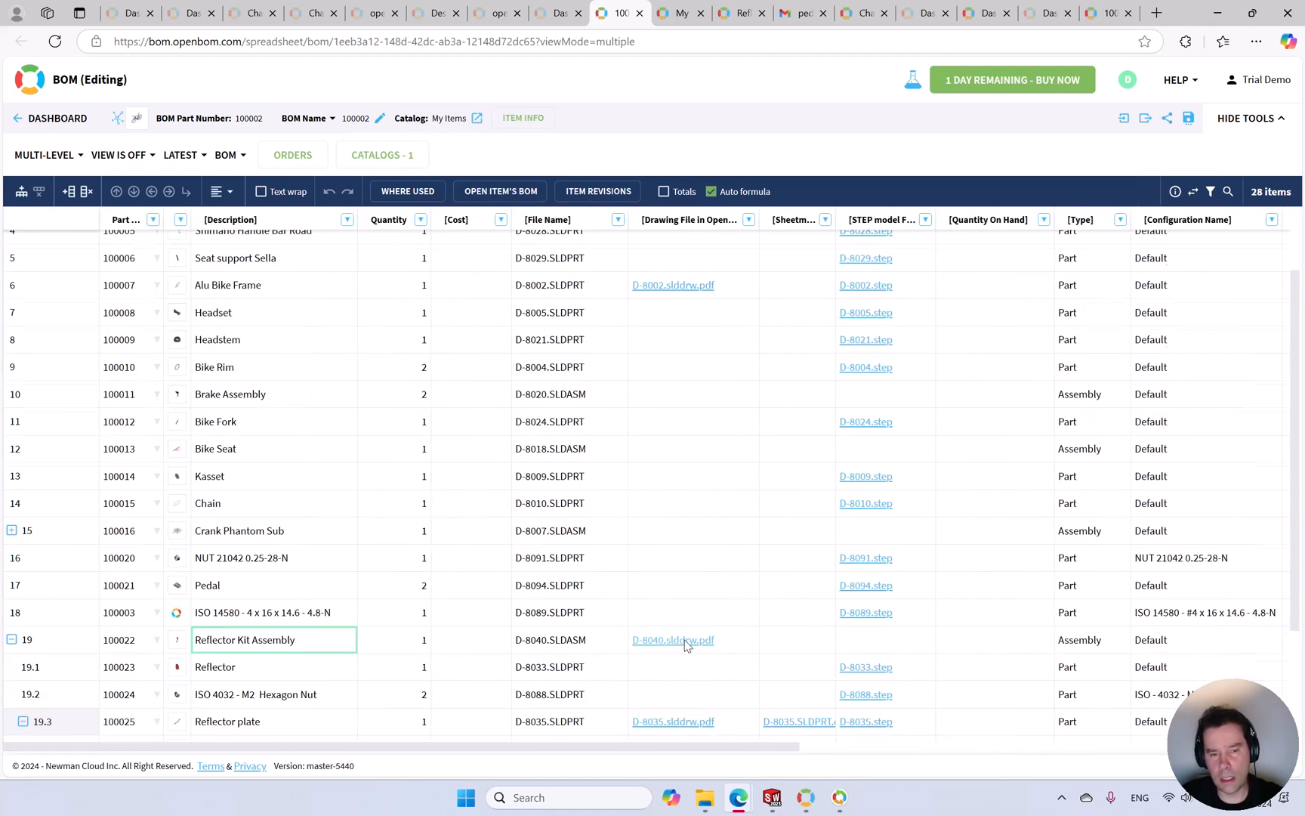
- Compare the Reflector plate's Revision Number with its CAD_Revision entry in BOM 100002
scroll(259, 664, down, 2)
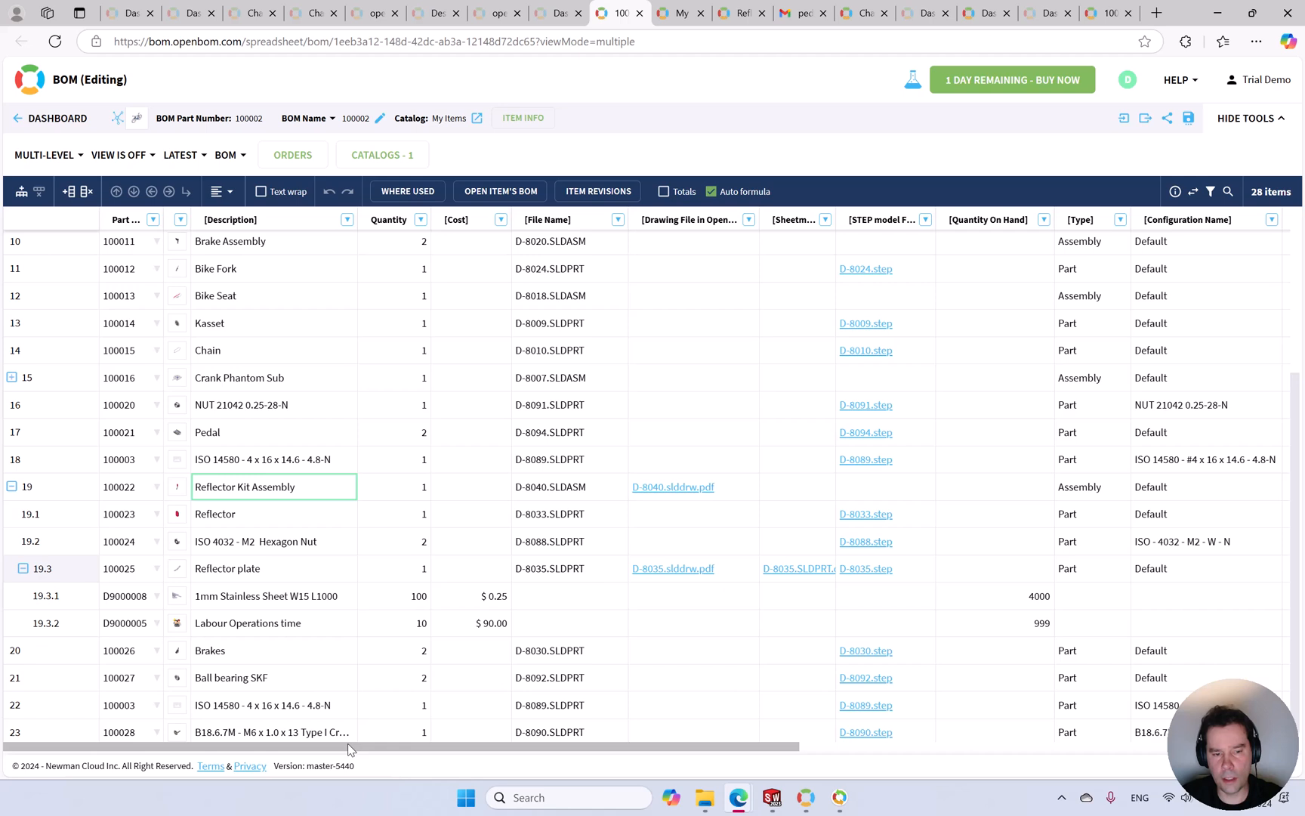
drag(353, 750, 696, 758)
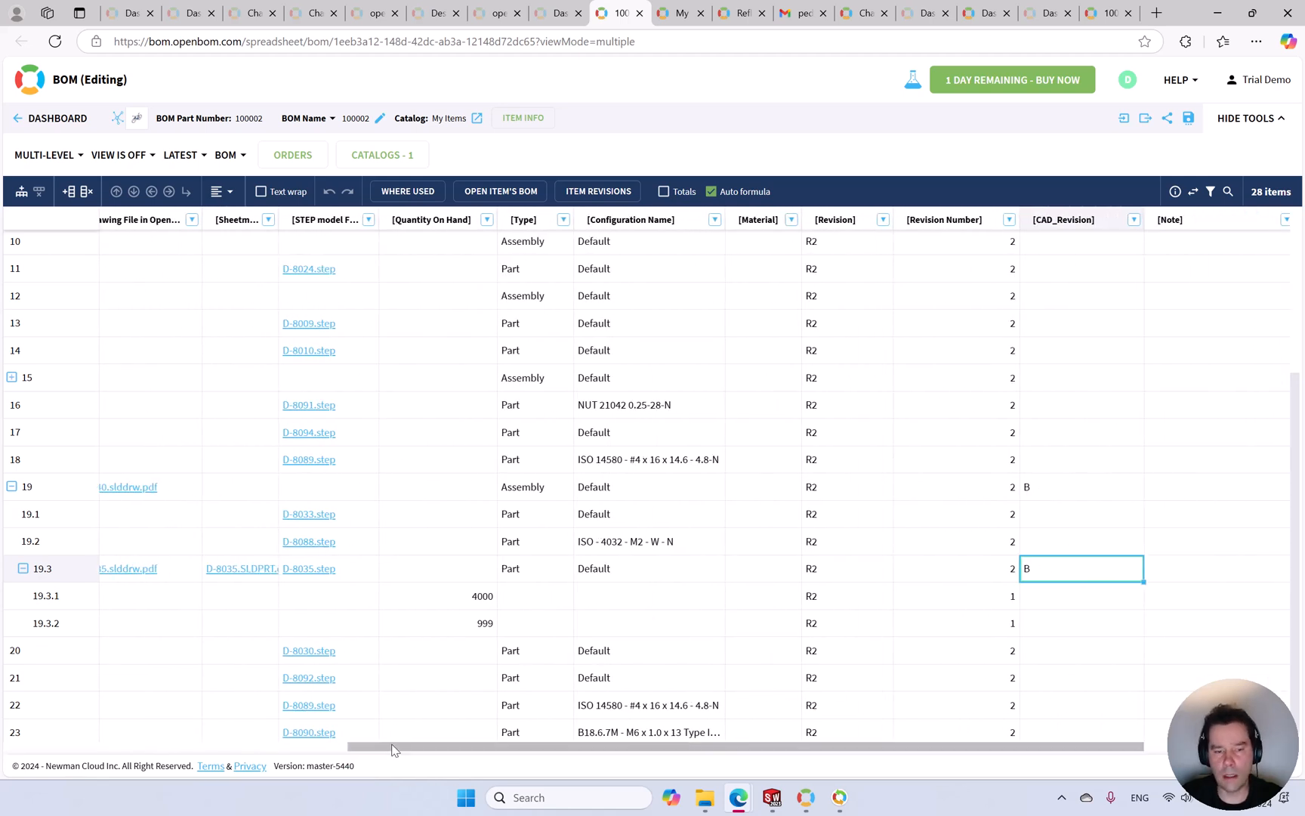
scroll(472, 731, right, 3)
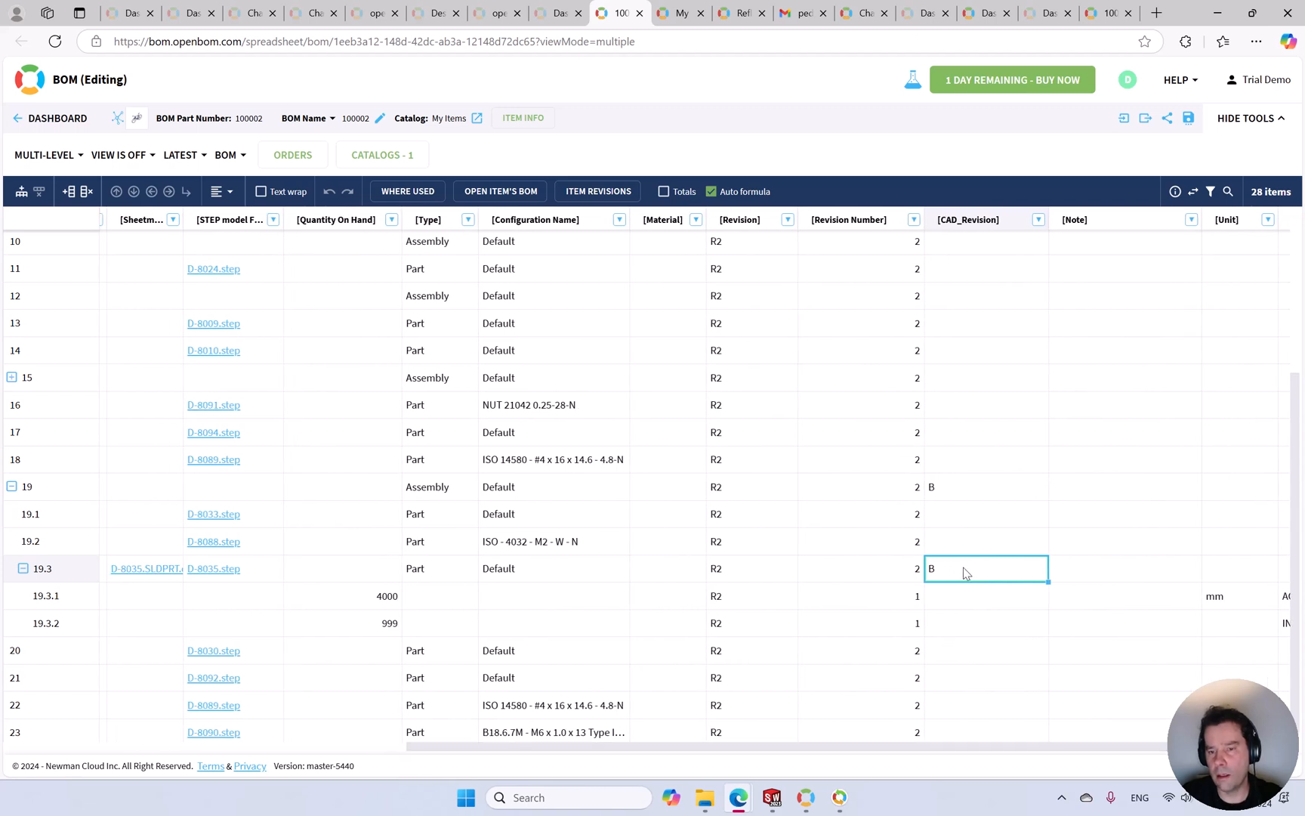
click(860, 572)
click(940, 571)
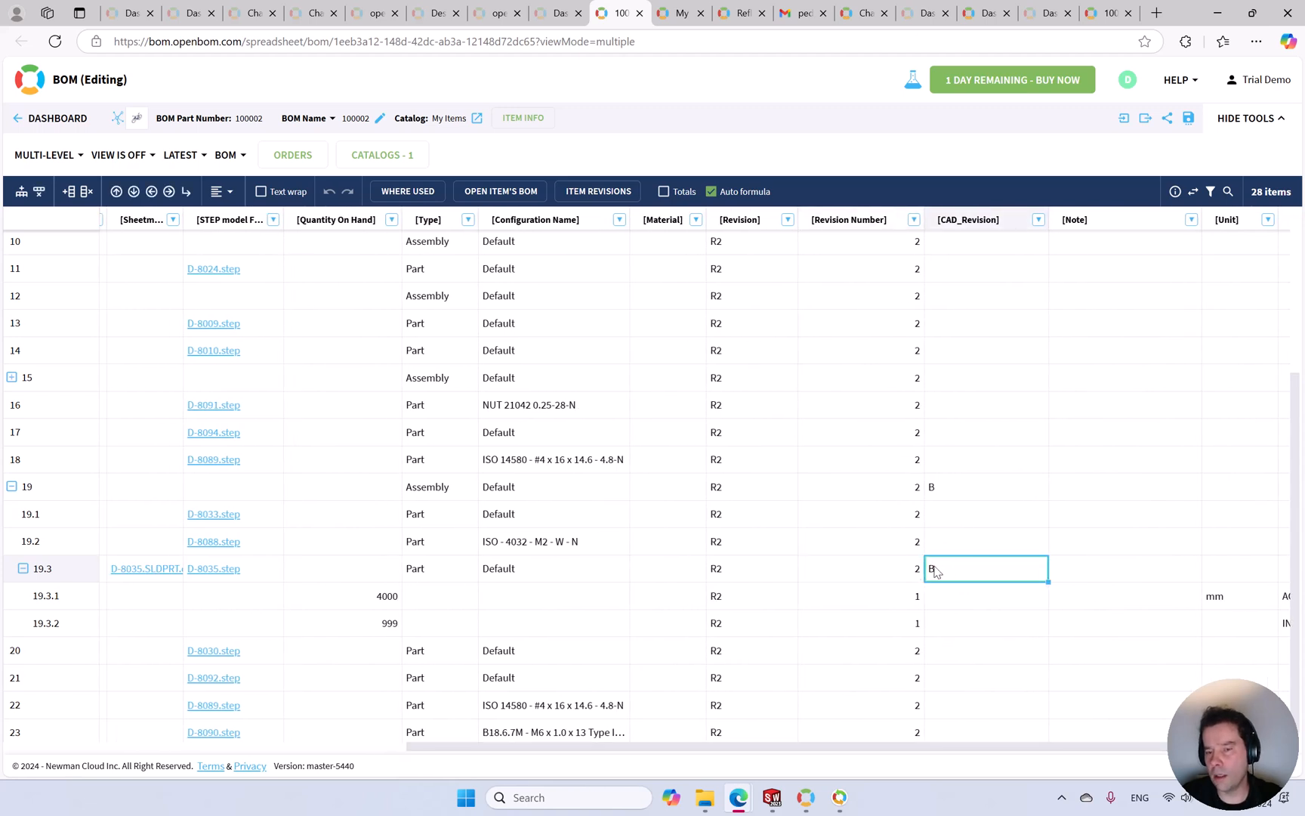
click(914, 571)
click(980, 571)
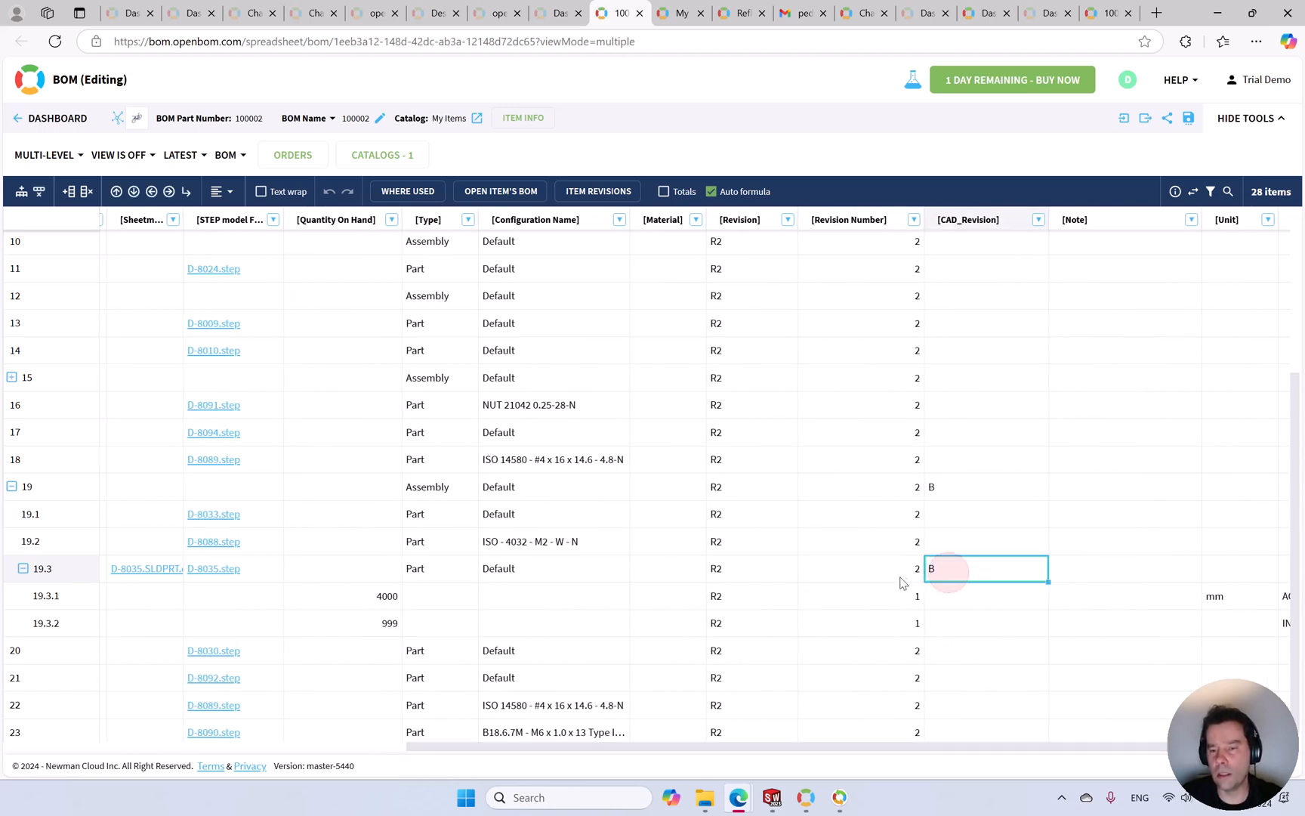
- Open the Reflector plate's drawing D-8035.slddrw.pdf from the BOM to inspect it, and close it again
click(1038, 741)
drag(1036, 744, 534, 757)
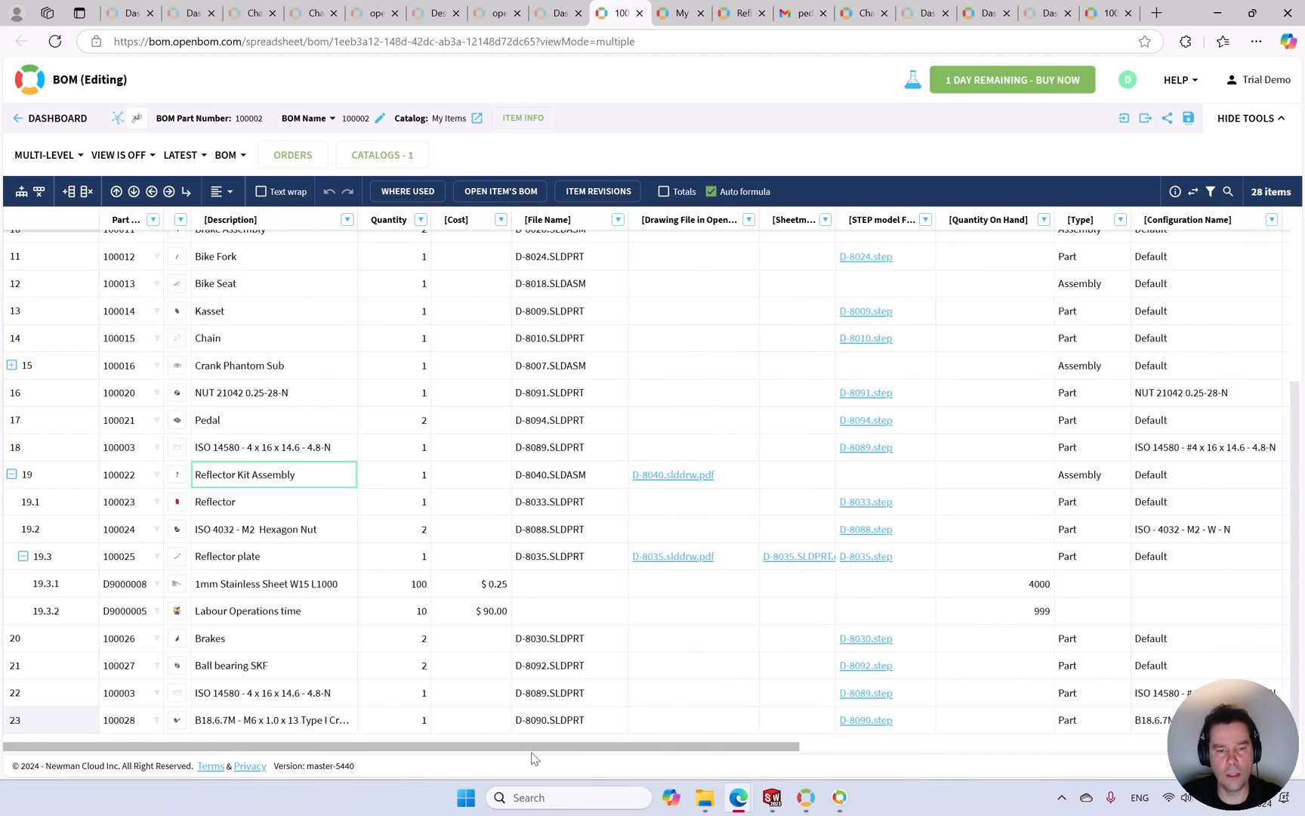
click(692, 557)
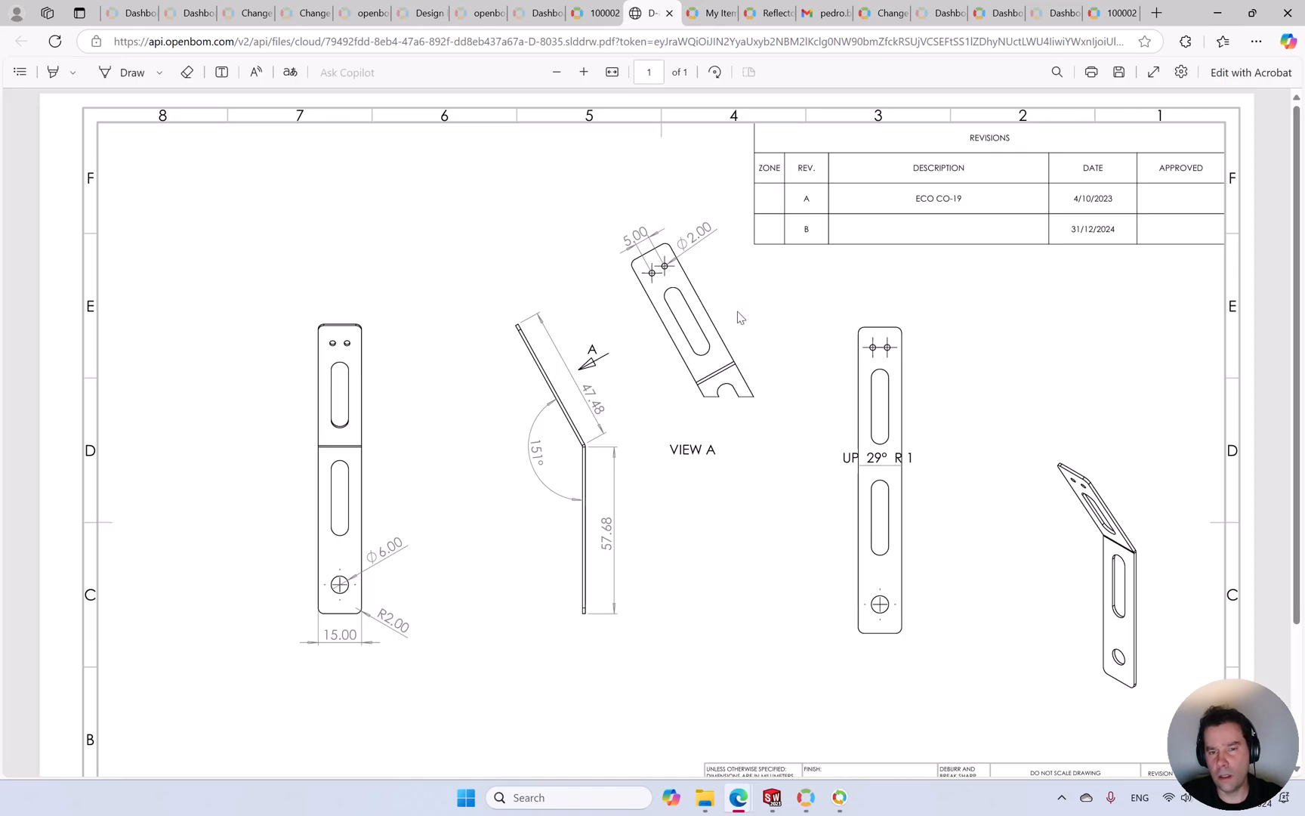
click(669, 13)
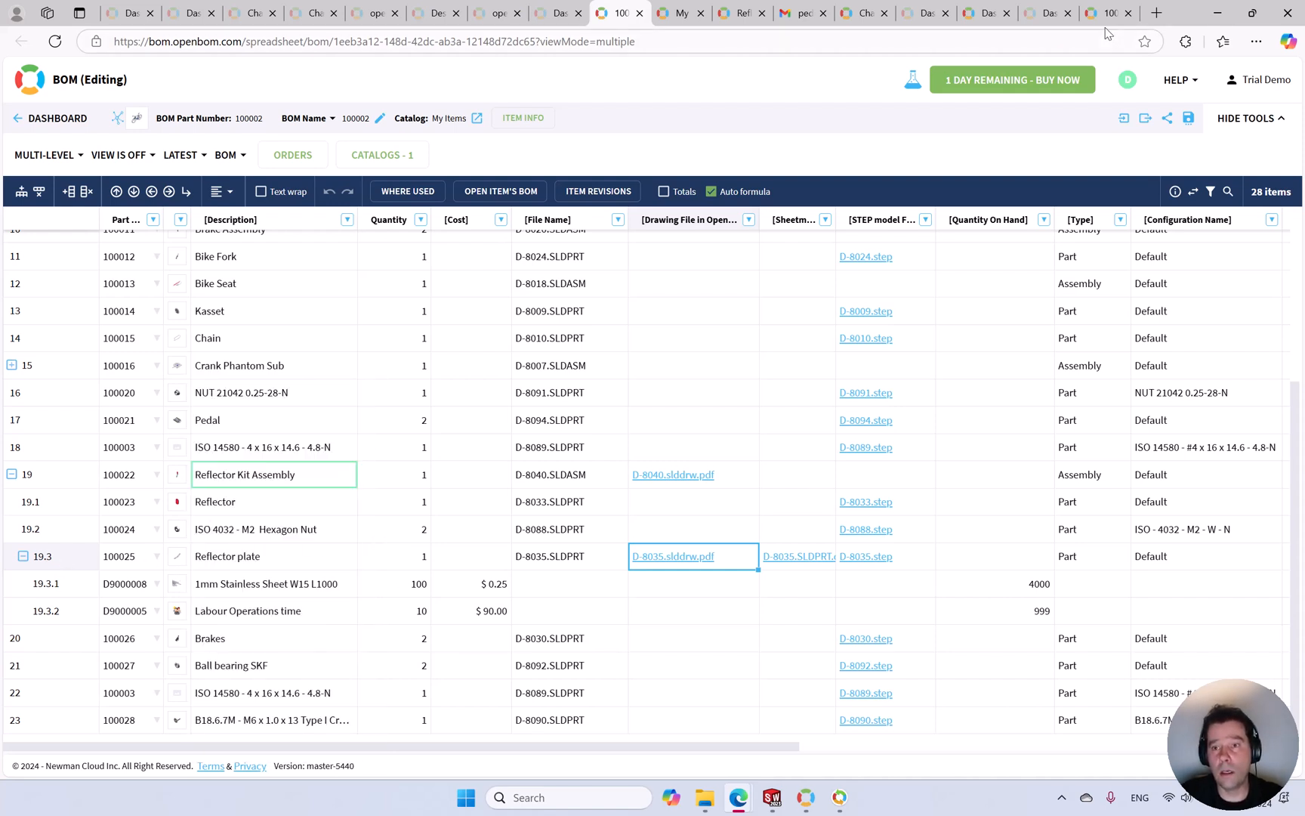
- Open CO-1 from its notification email, set the response to Accept for parts 100002, 100022 and 100025, and approve the change order
click(794, 14)
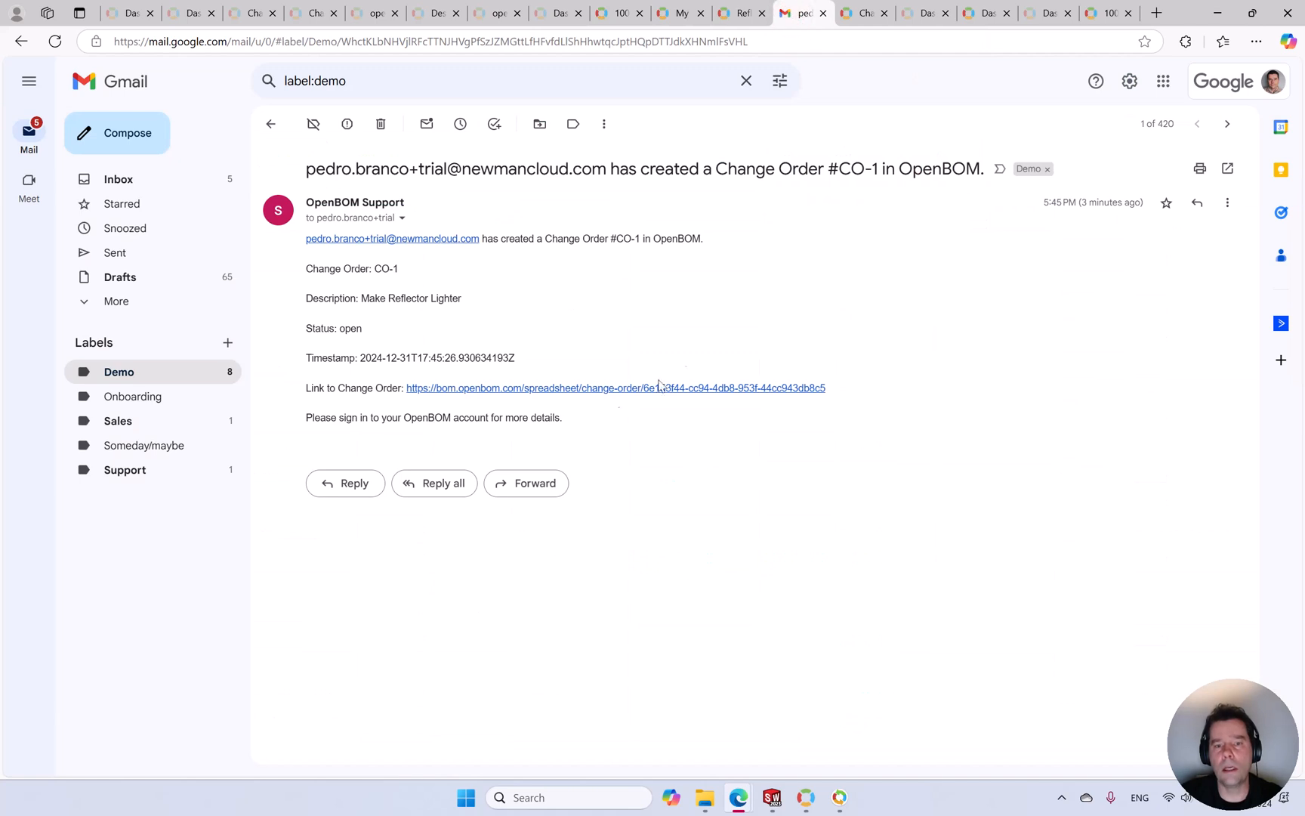
click(611, 387)
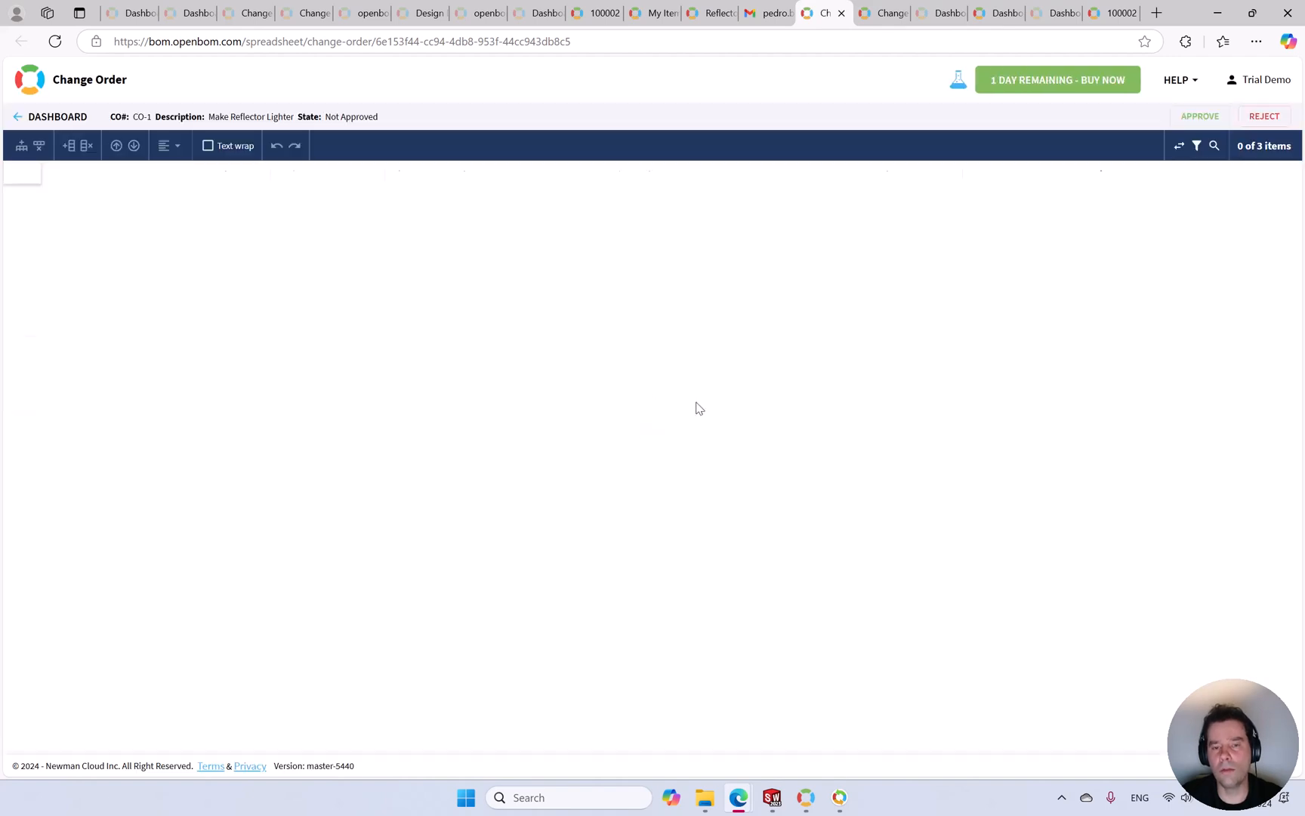
click(1025, 223)
click(1056, 224)
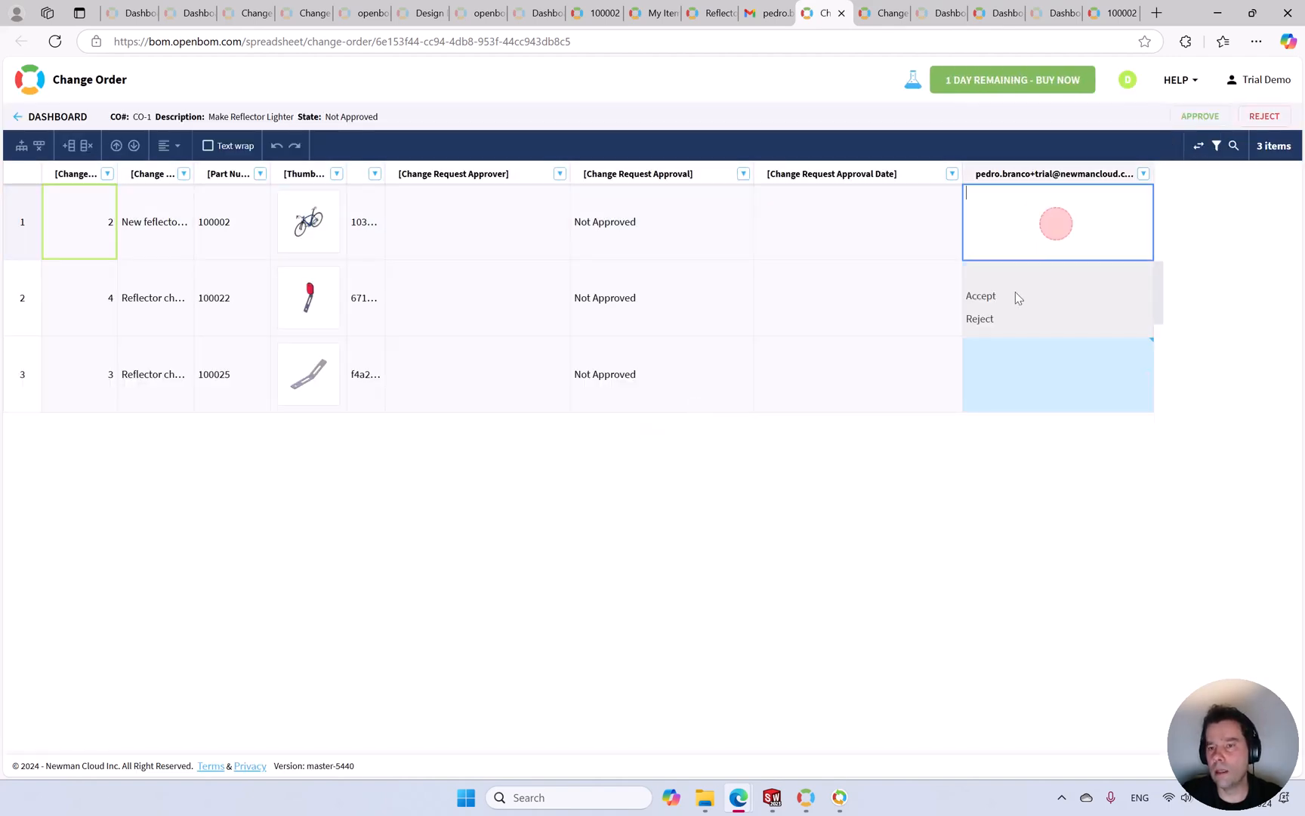
click(983, 295)
drag(1153, 259, 1130, 376)
click(1051, 296)
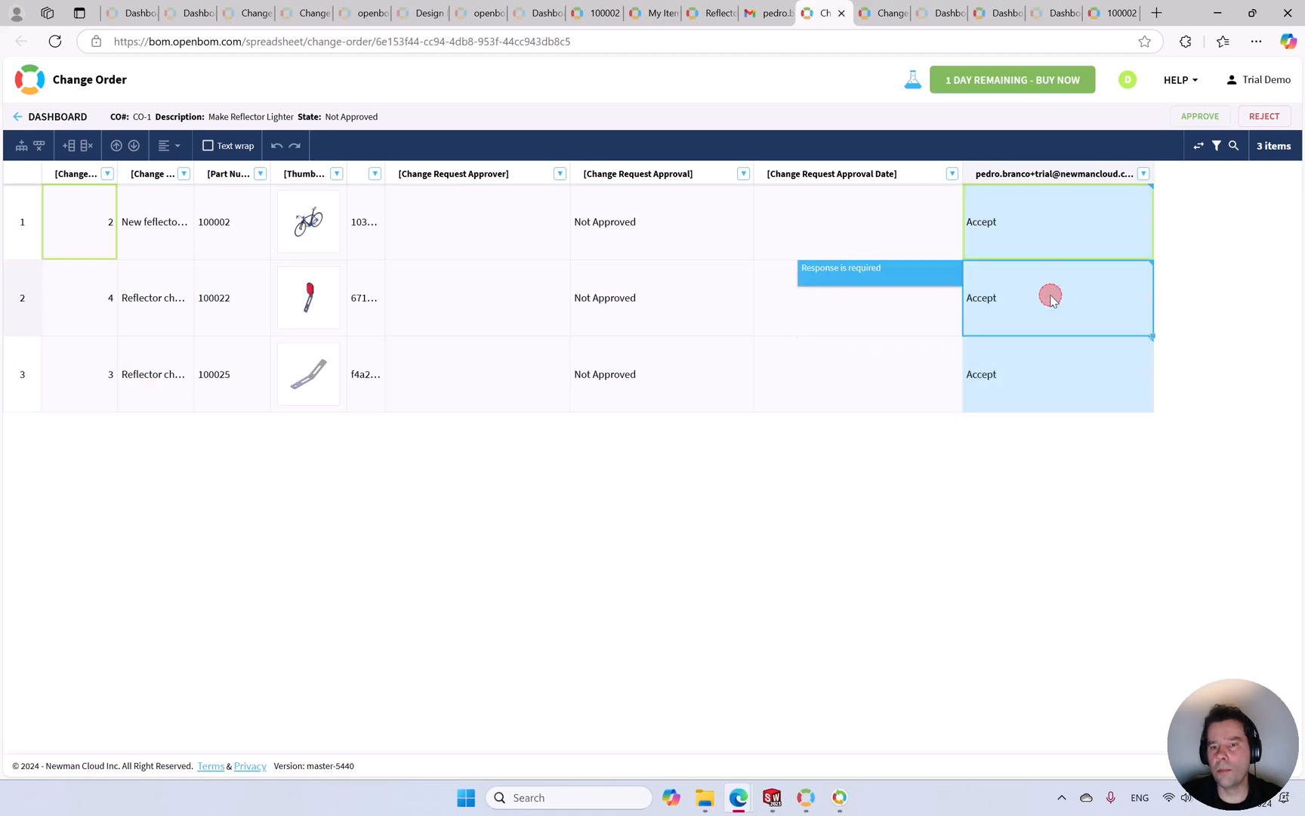
click(1200, 116)
click(800, 199)
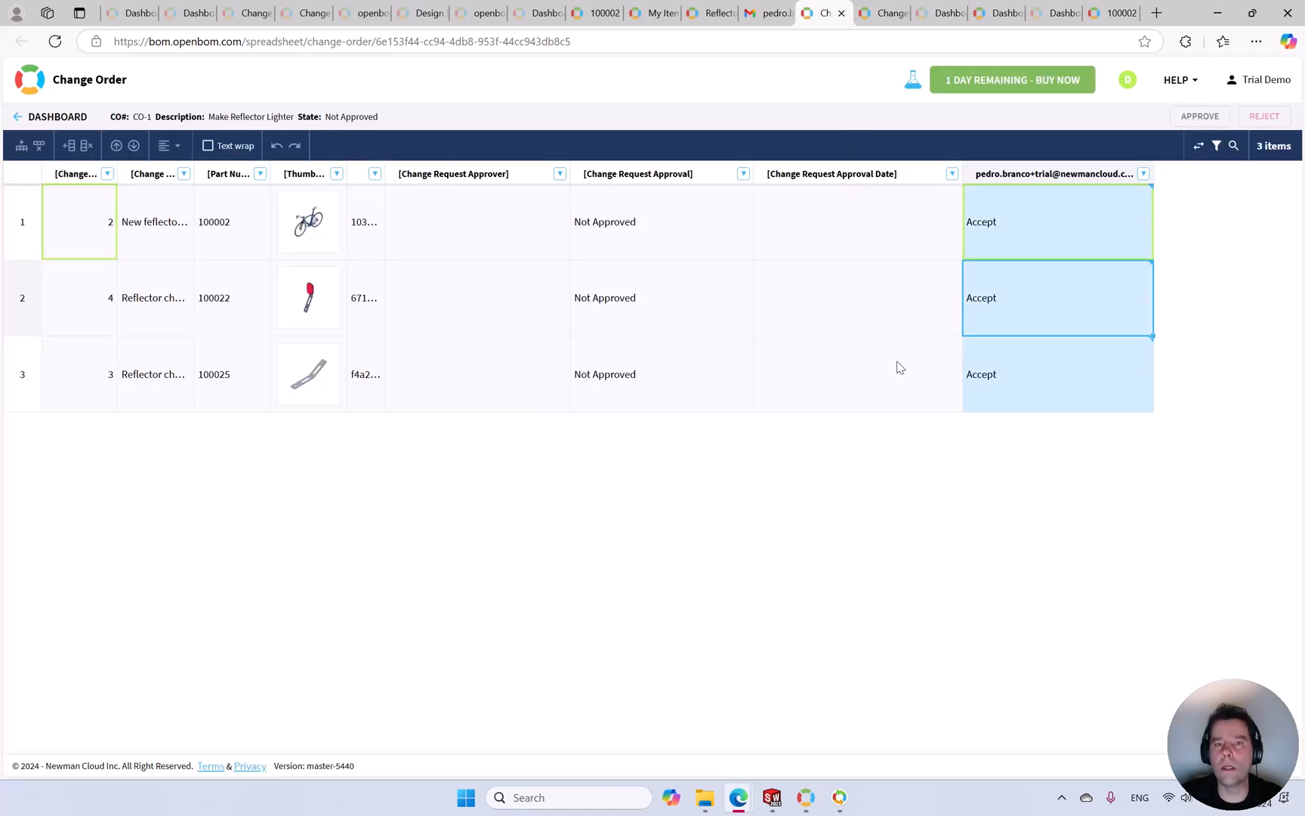
- Go back to BOM 100002, reload it and display its revision Rev 3 New feflector lighter
click(590, 15)
key(F5)
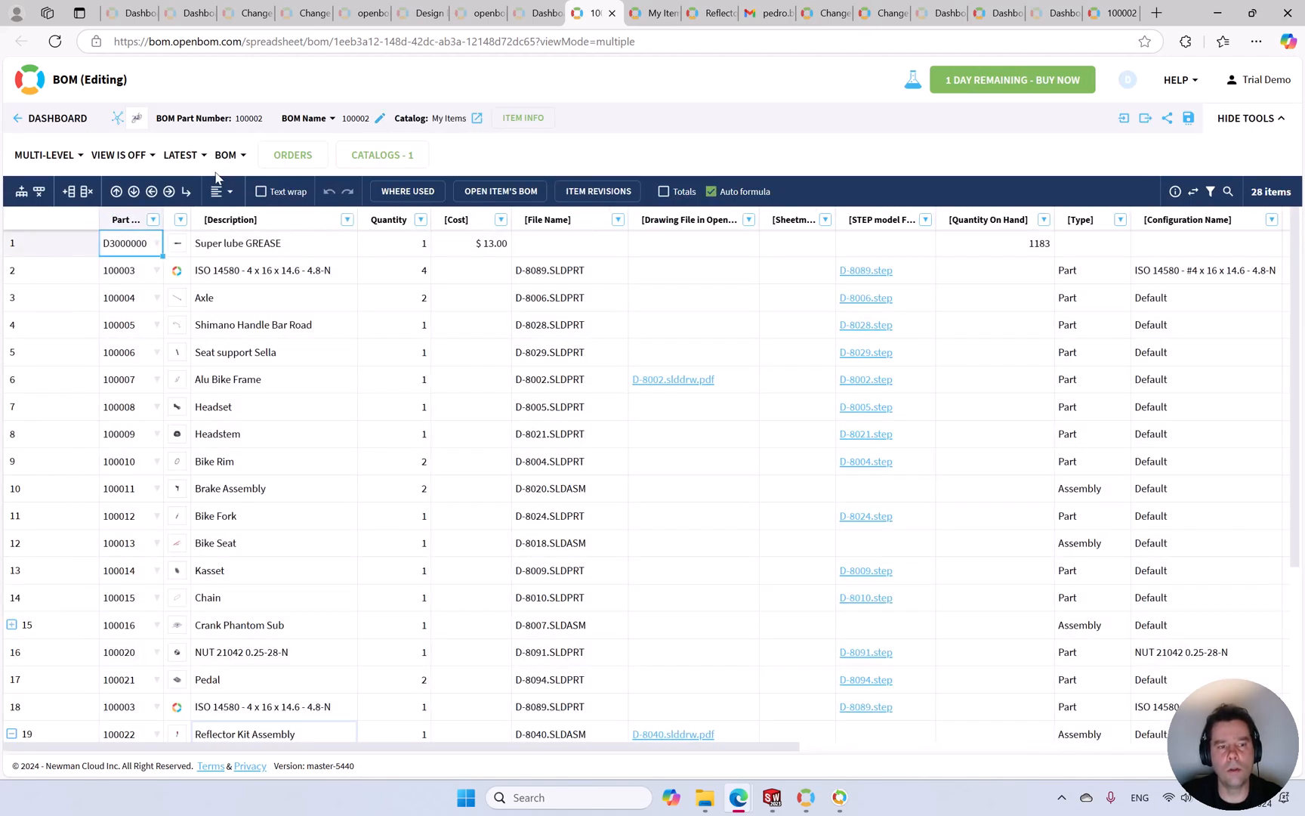
click(191, 155)
mouse_move(206, 194)
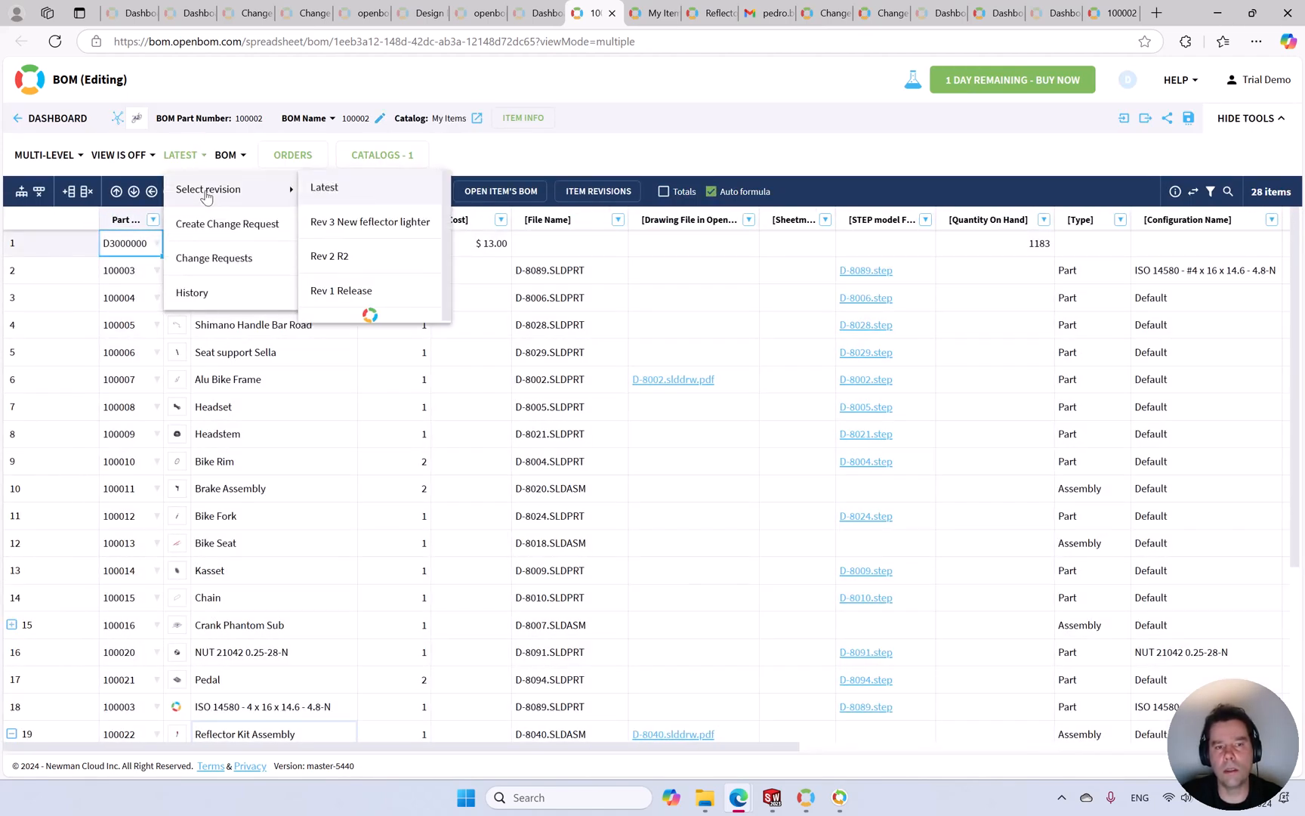
click(369, 222)
- View the Reflector Kit Assembly's drawing D-8040.slddrw.pdf stored with Rev 3, and close it
scroll(641, 439, down, 3)
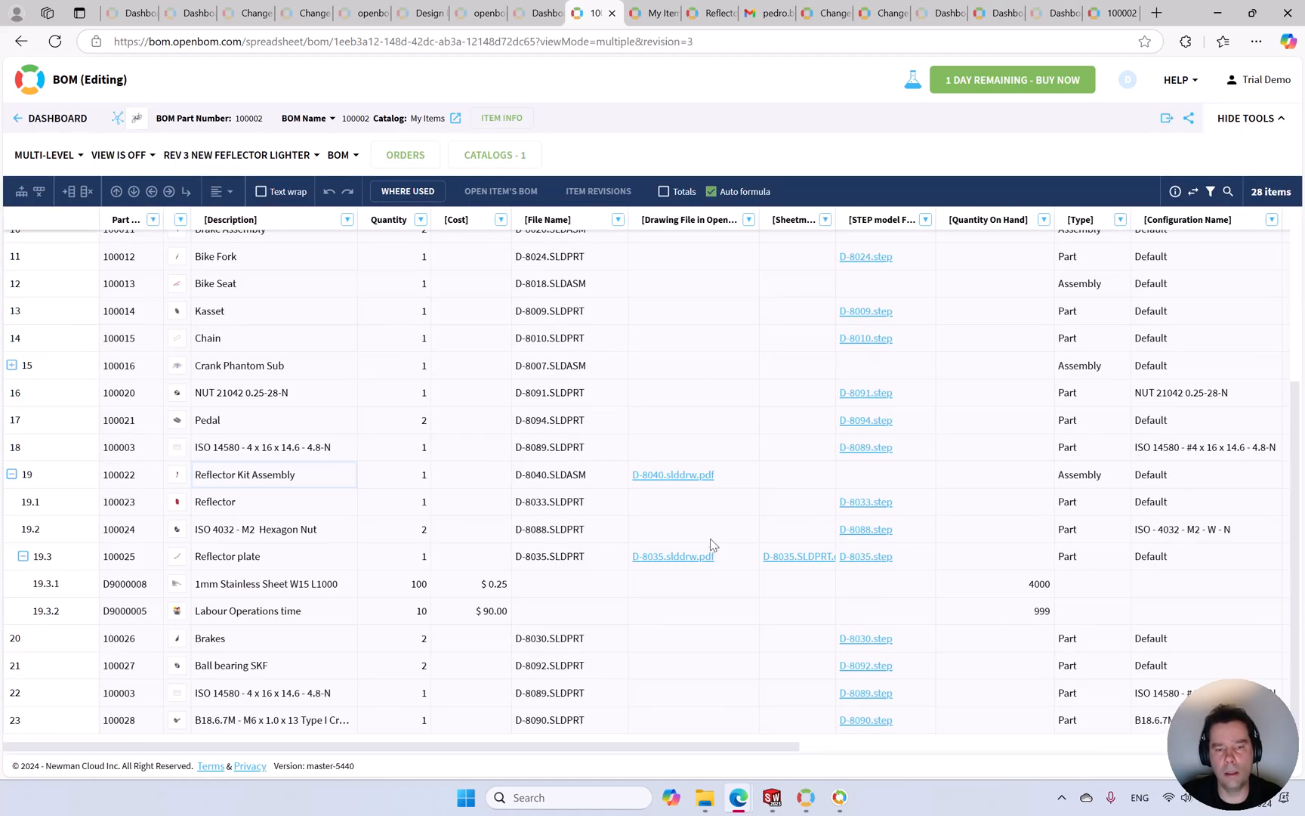
click(660, 473)
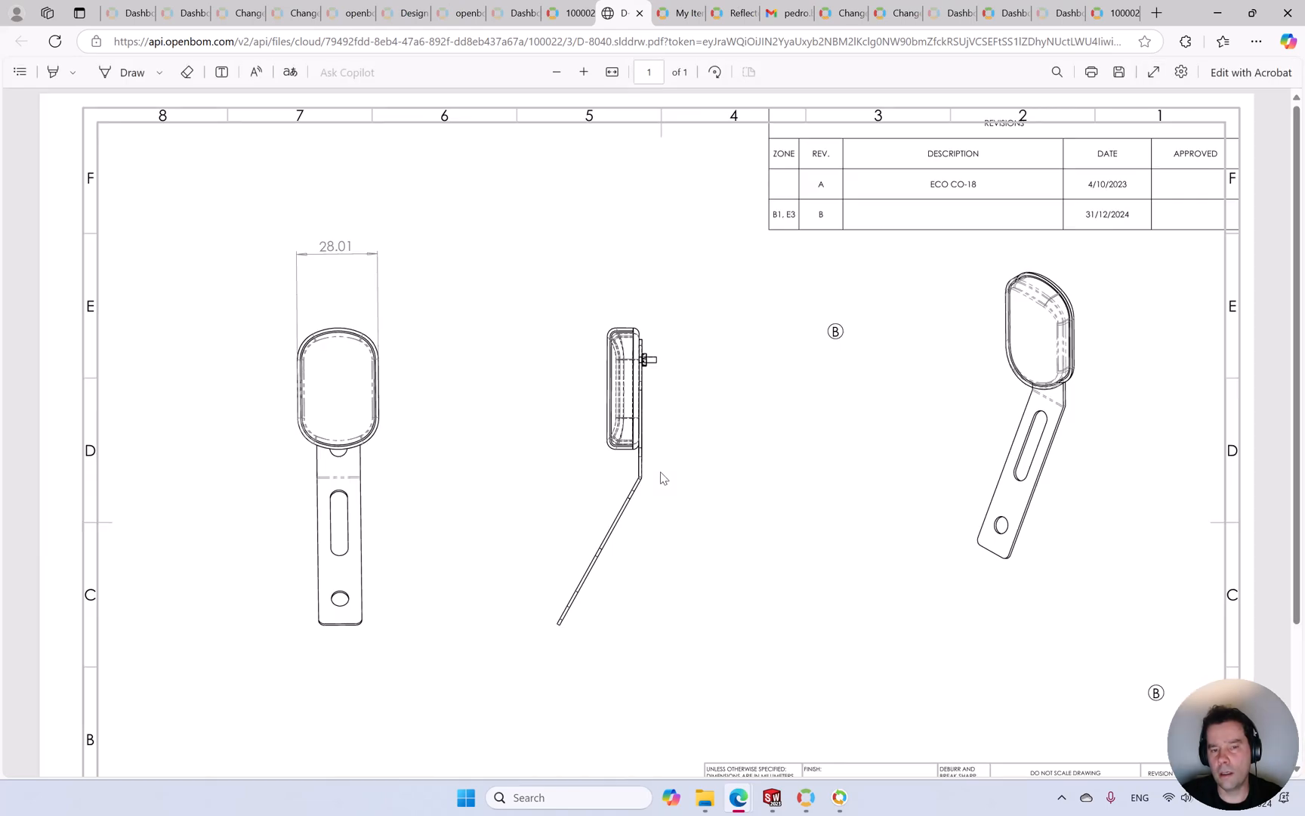
click(641, 13)
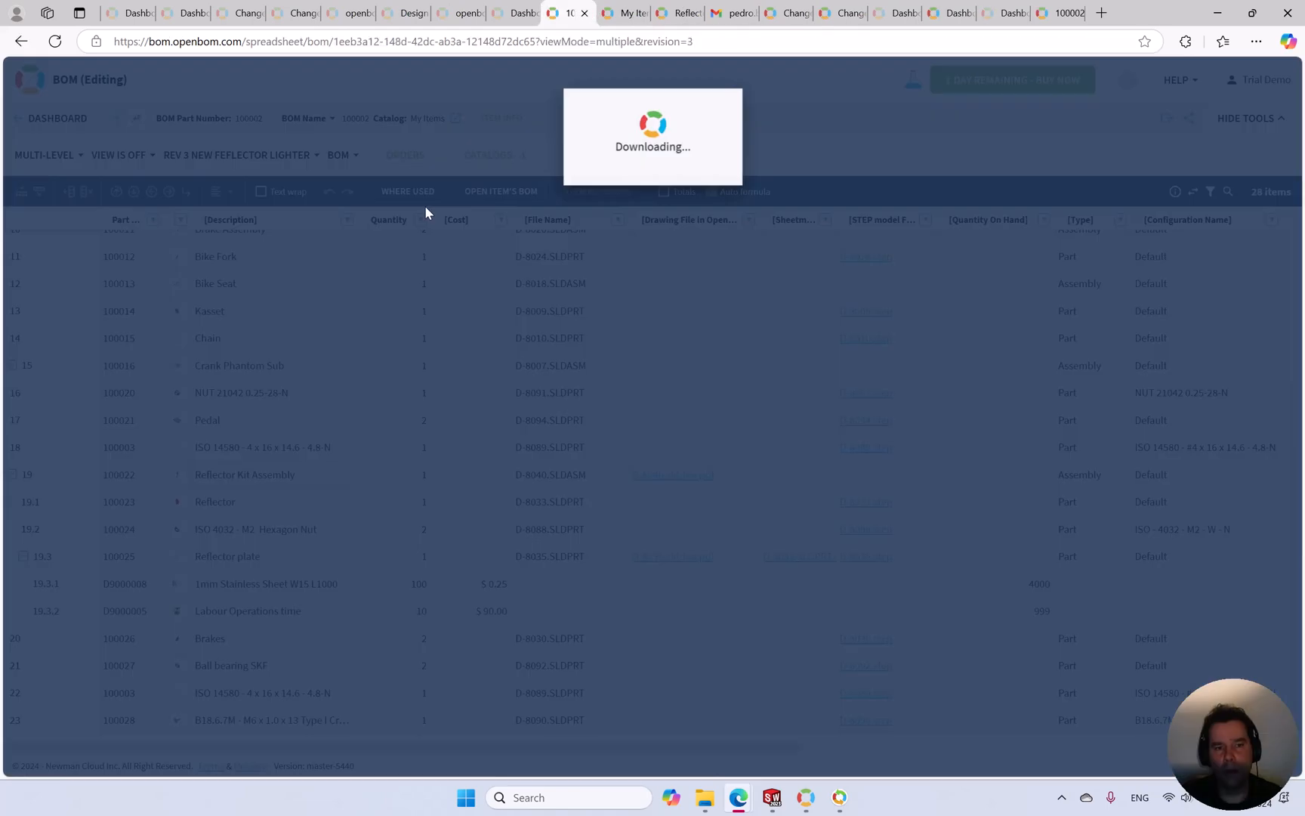
- Switch the BOM to Rev 2 R2, view that revision's D-8040.slddrw.pdf for the Reflector Kit Assembly, and close it
click(280, 156)
mouse_move(259, 201)
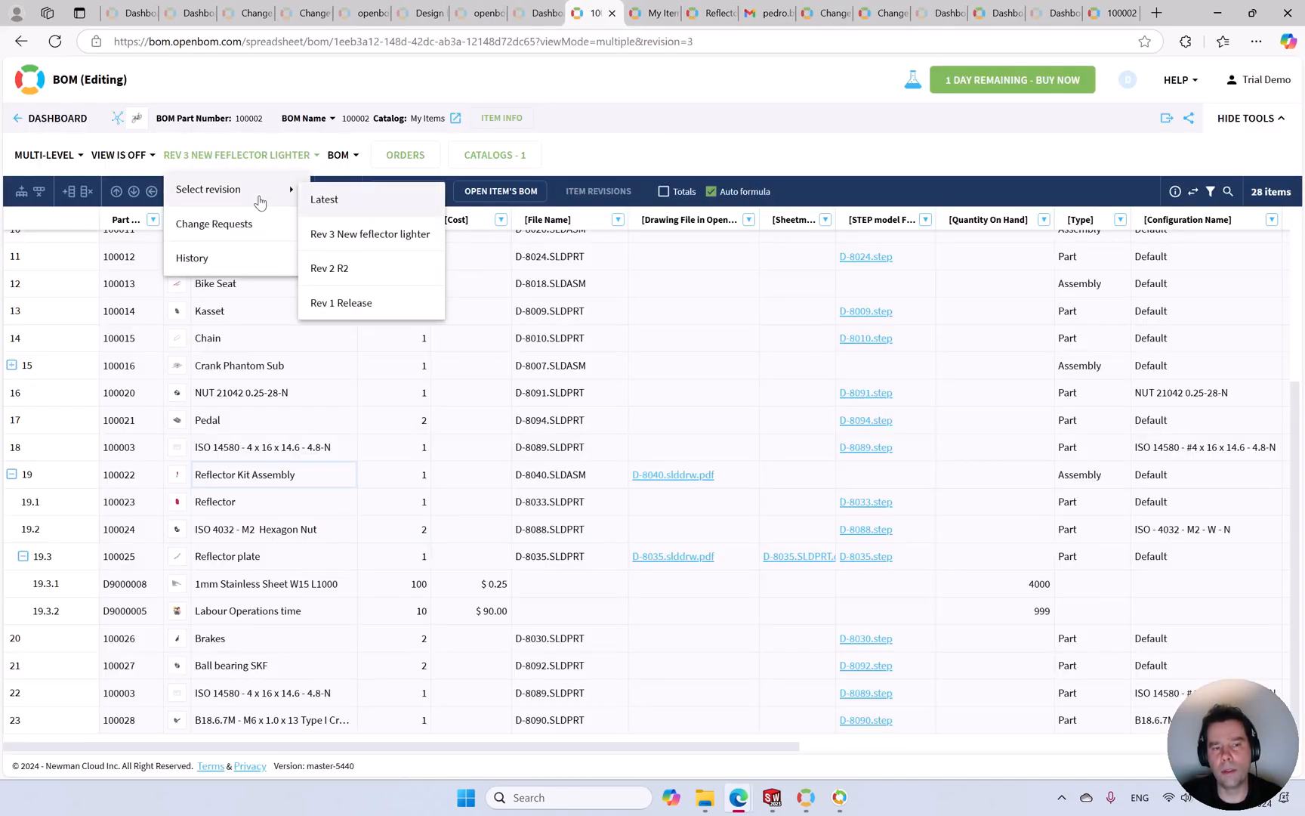
click(366, 272)
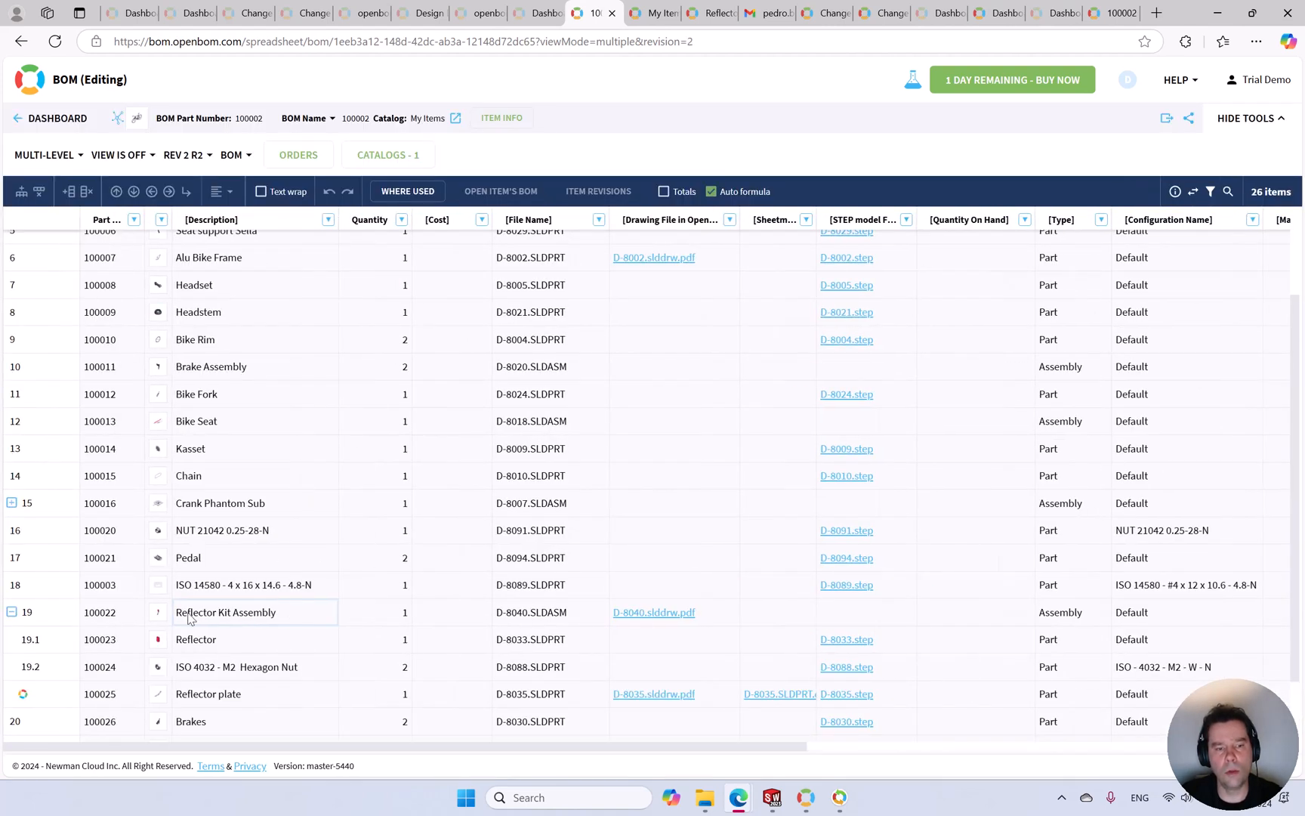
click(665, 615)
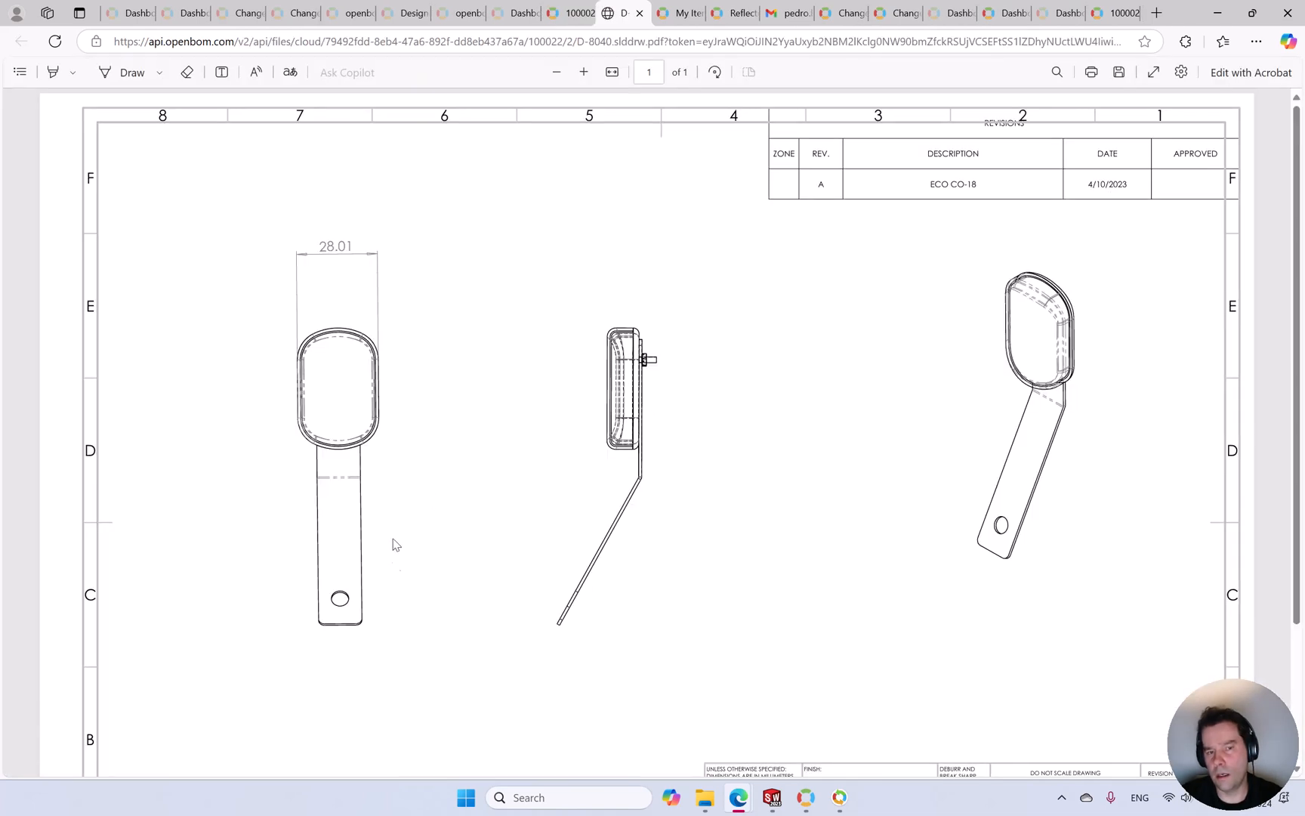
click(639, 13)
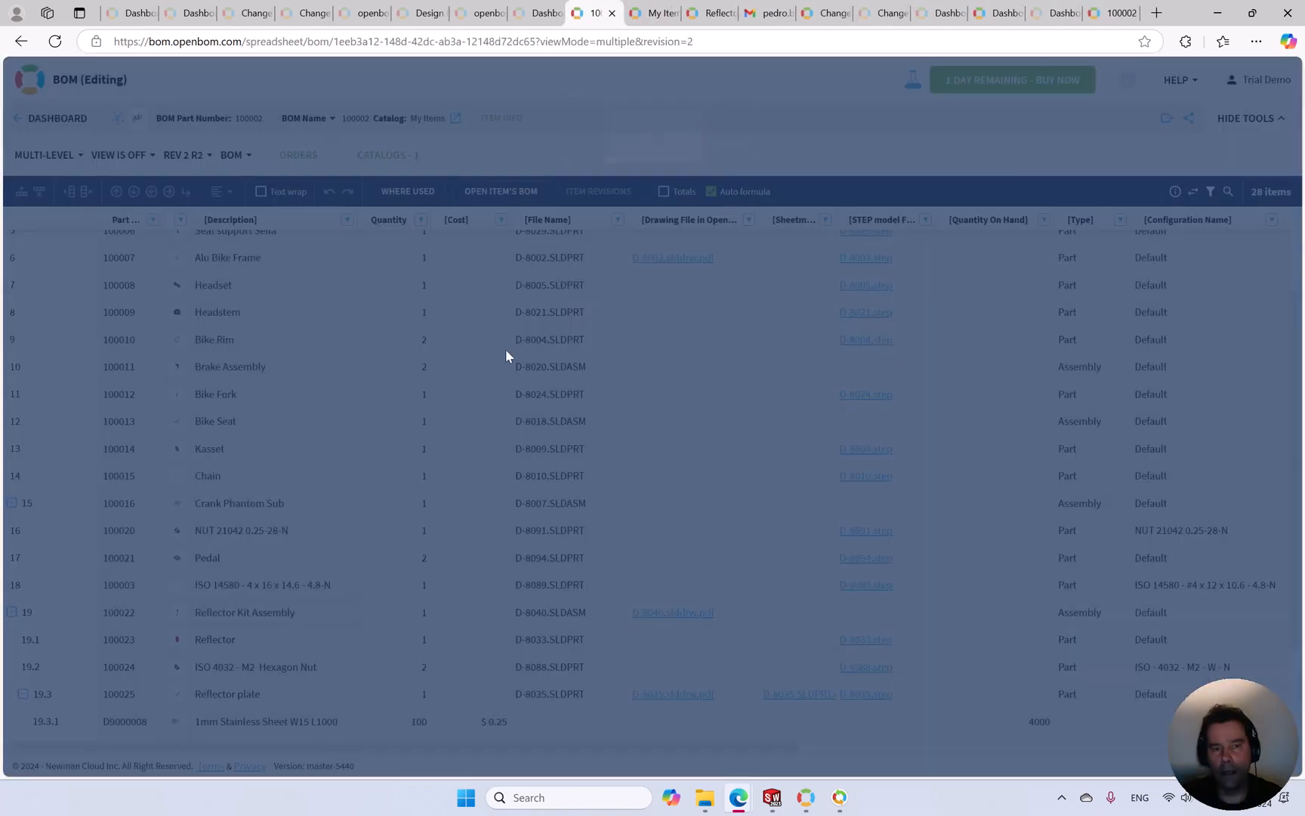